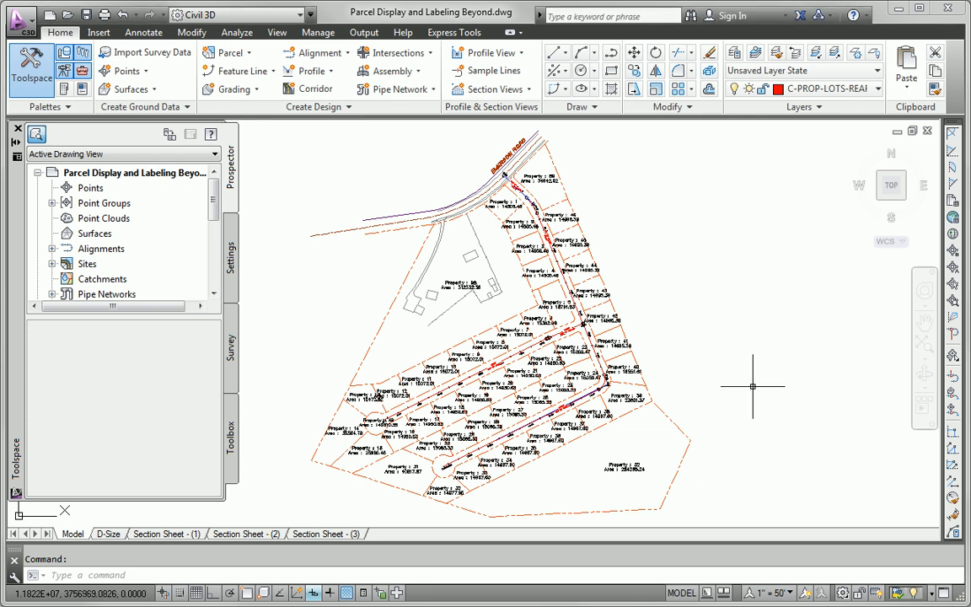
Step: Assign the Adjoiner object style to the large western parcel, Property : 98, in its parcel properties
click(457, 284)
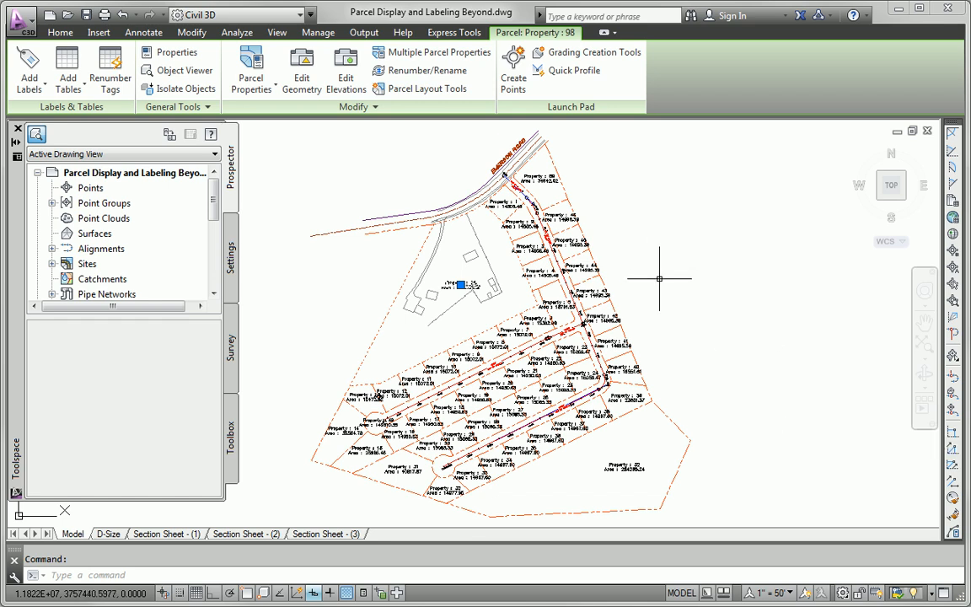
click(253, 76)
click(316, 304)
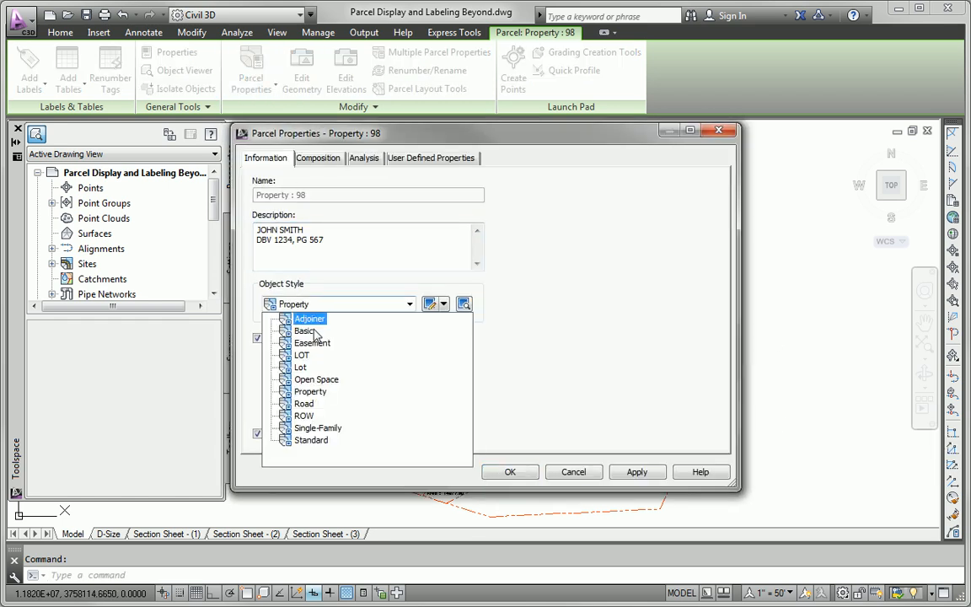
click(312, 342)
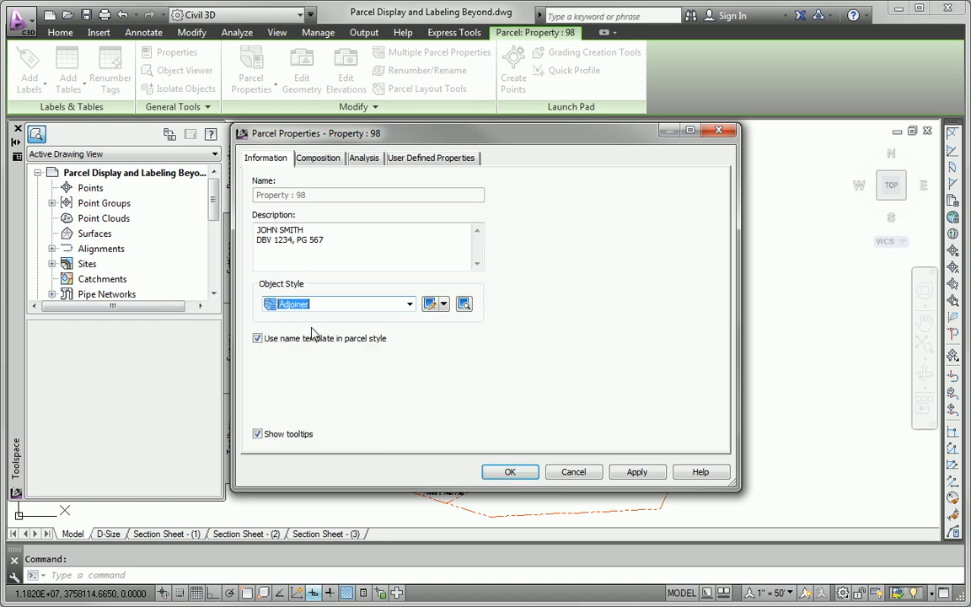
click(510, 471)
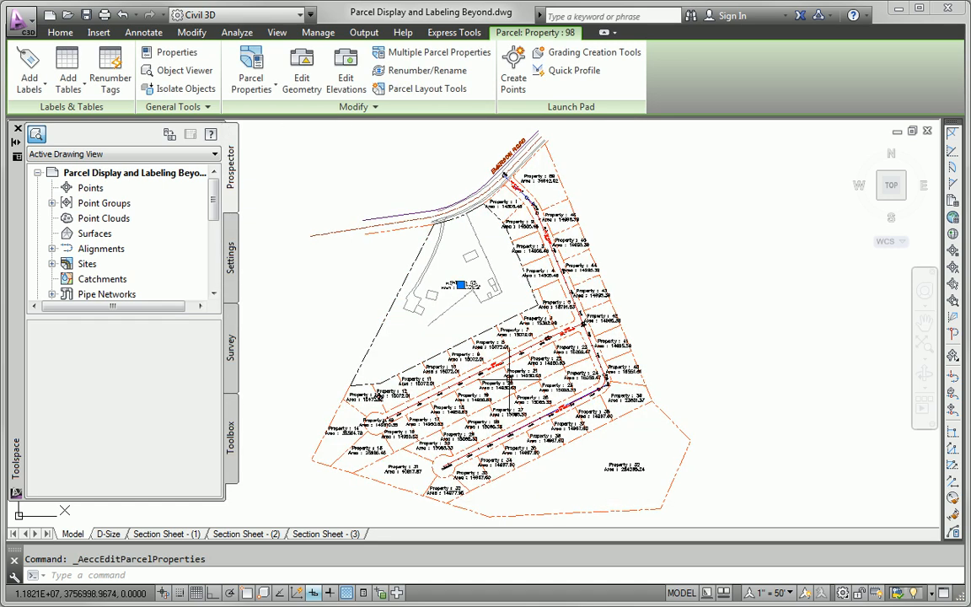
key(Escape)
Step: Assign the Open Space style to the northernmost parcel by the main road and the large southeastern parcel together
click(535, 179)
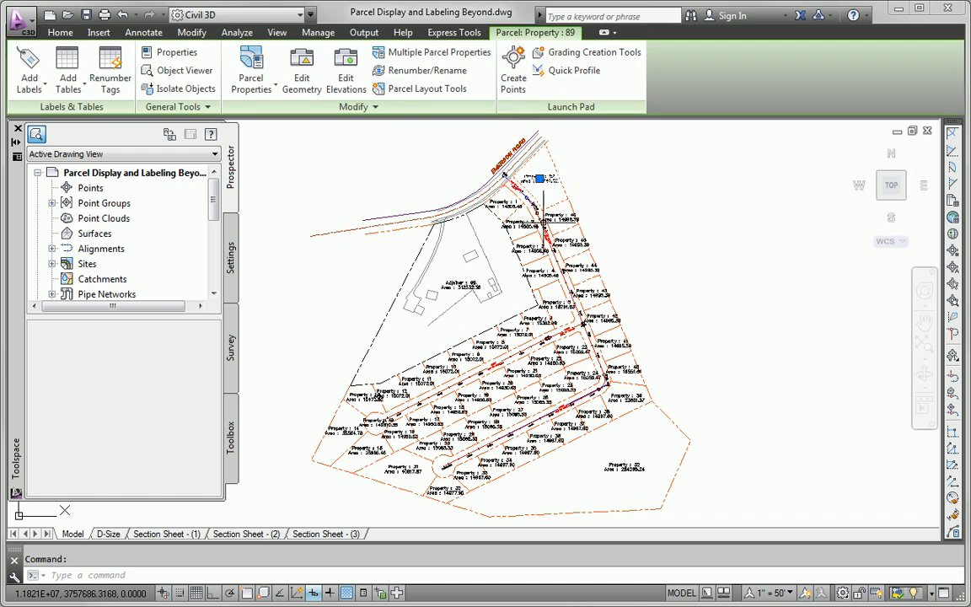
click(623, 466)
right_click(639, 252)
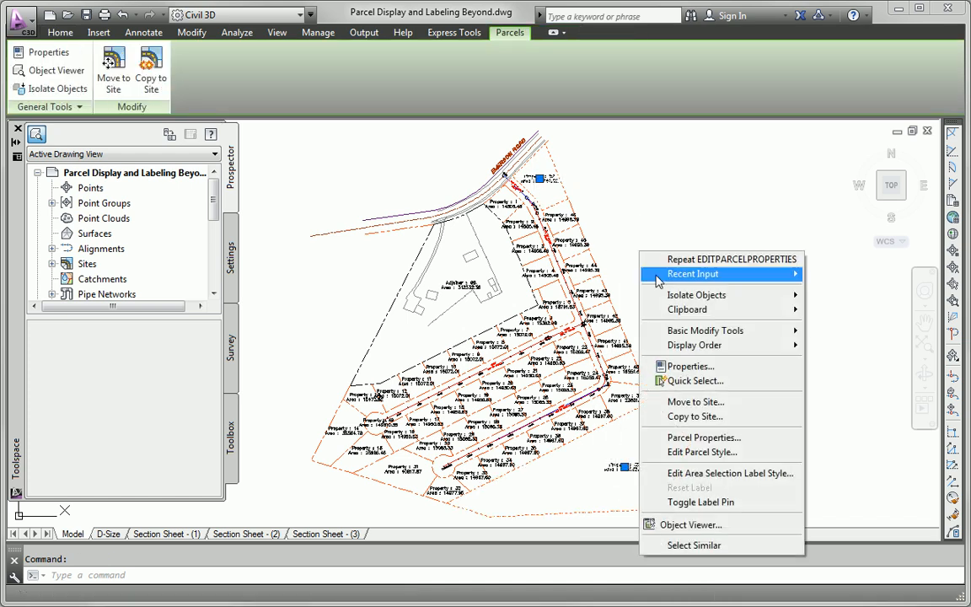
click(696, 367)
click(801, 183)
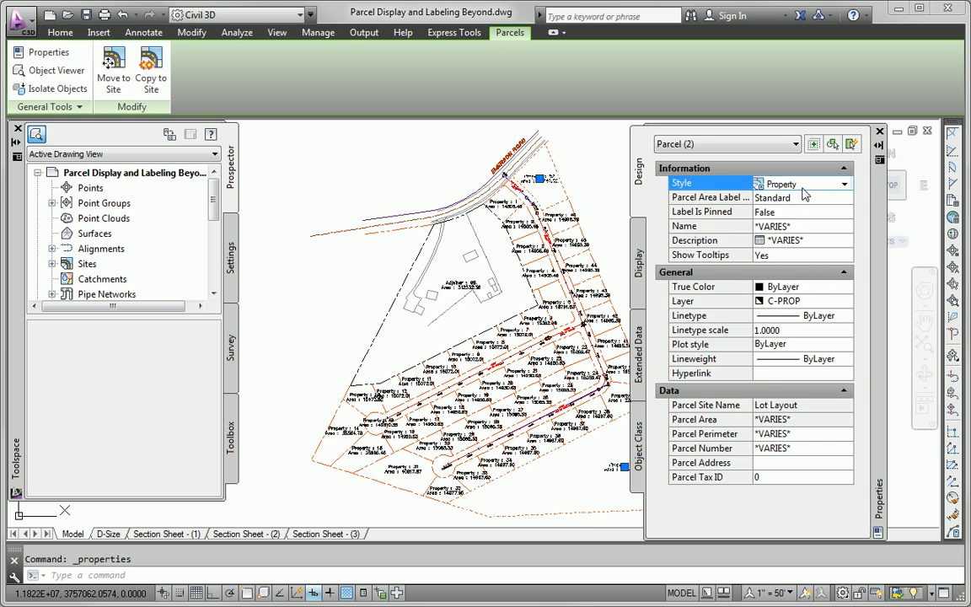
click(843, 183)
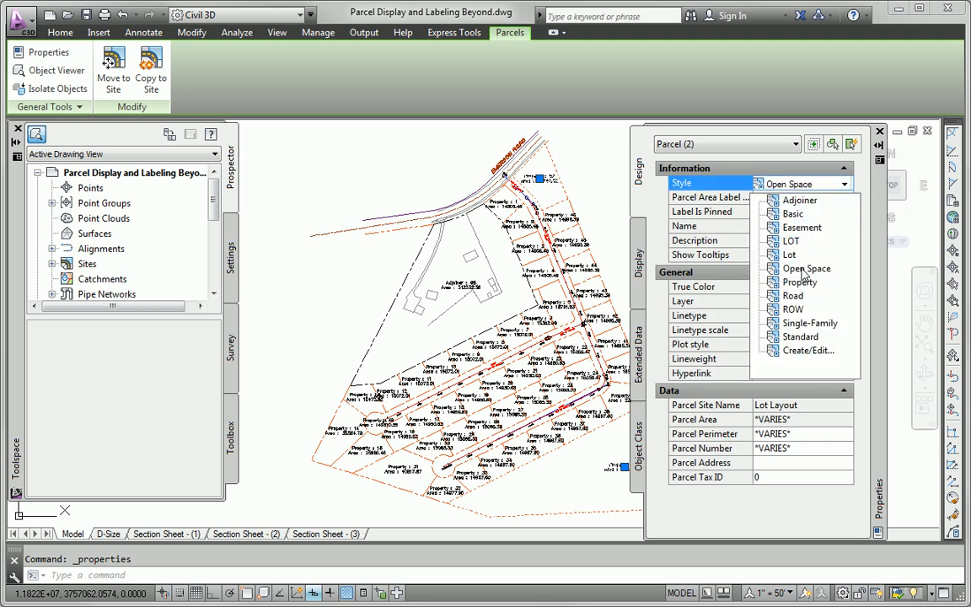
click(806, 268)
click(879, 133)
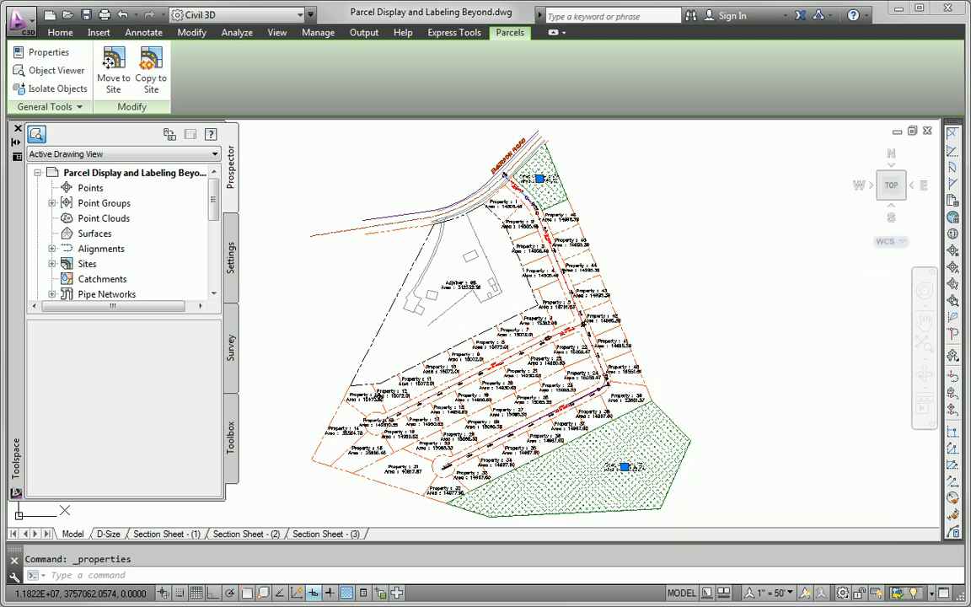
key(Escape)
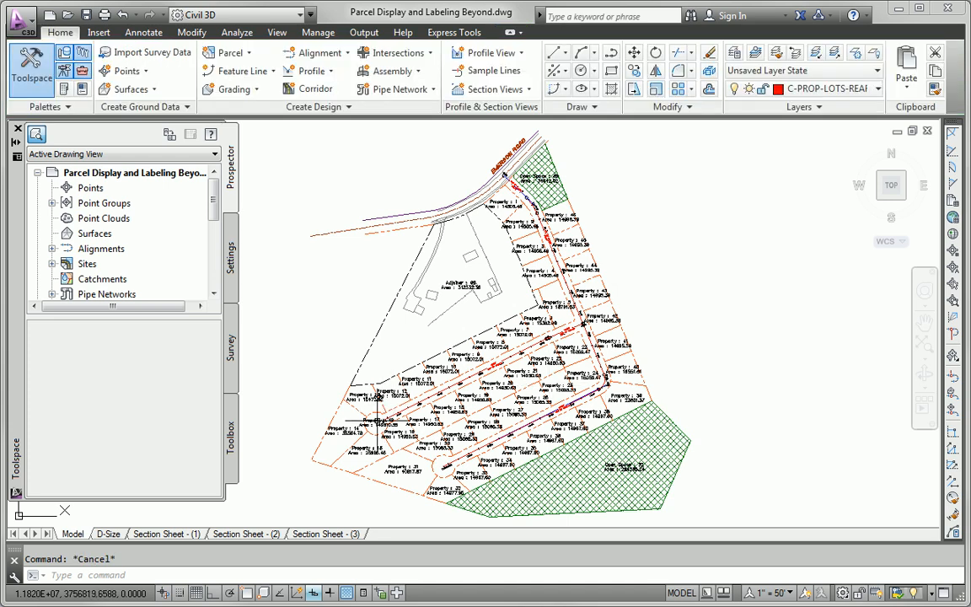
Step: Assign the ROW object style to the street parcel, Property : 49, in its parcel properties
click(400, 369)
right_click(741, 264)
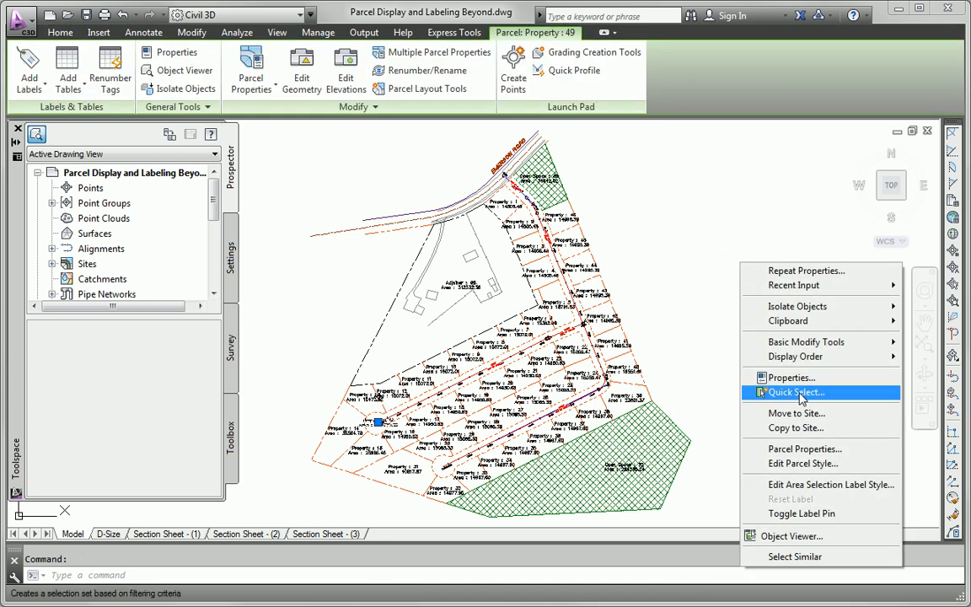
click(801, 449)
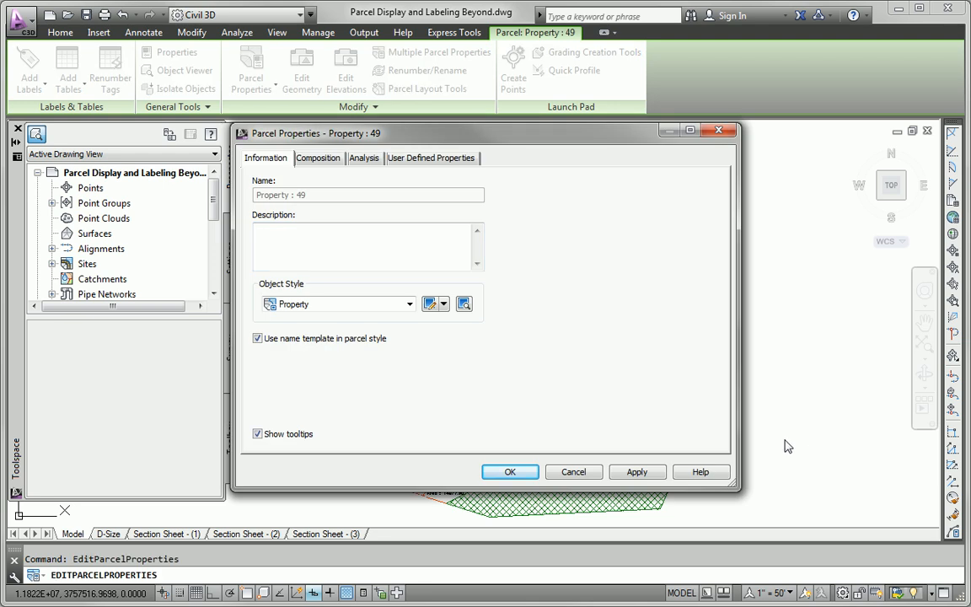
click(327, 305)
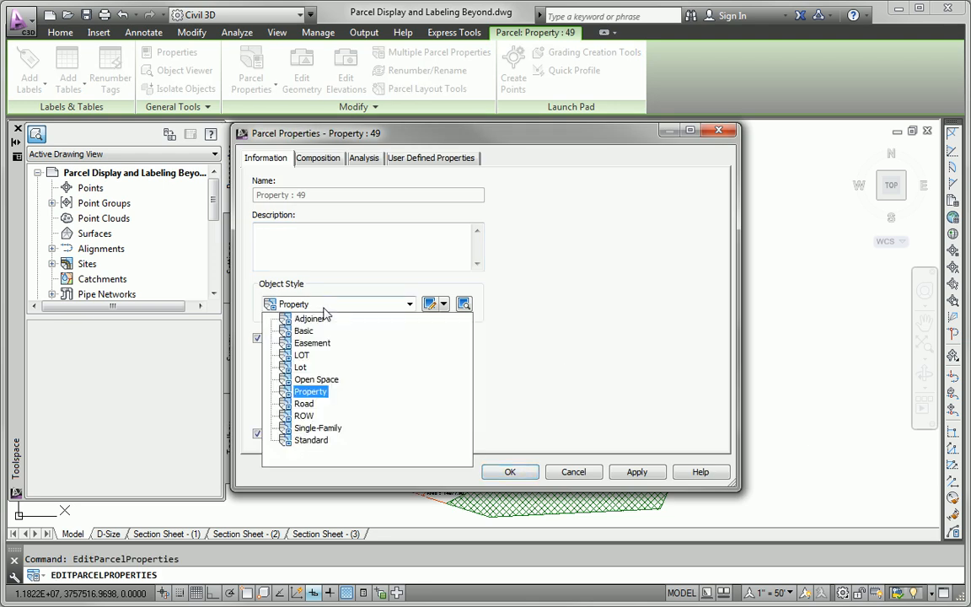
click(304, 416)
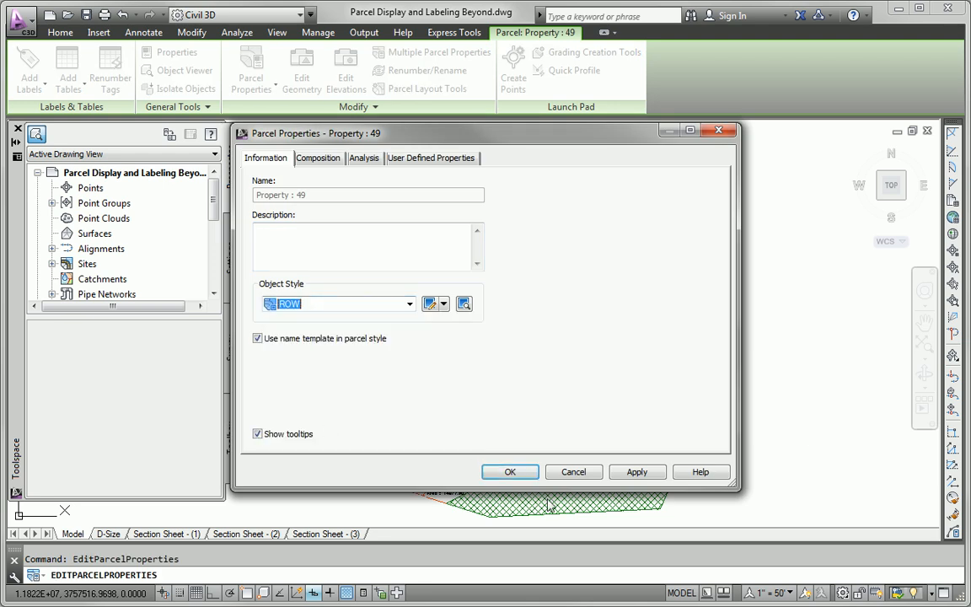
click(510, 472)
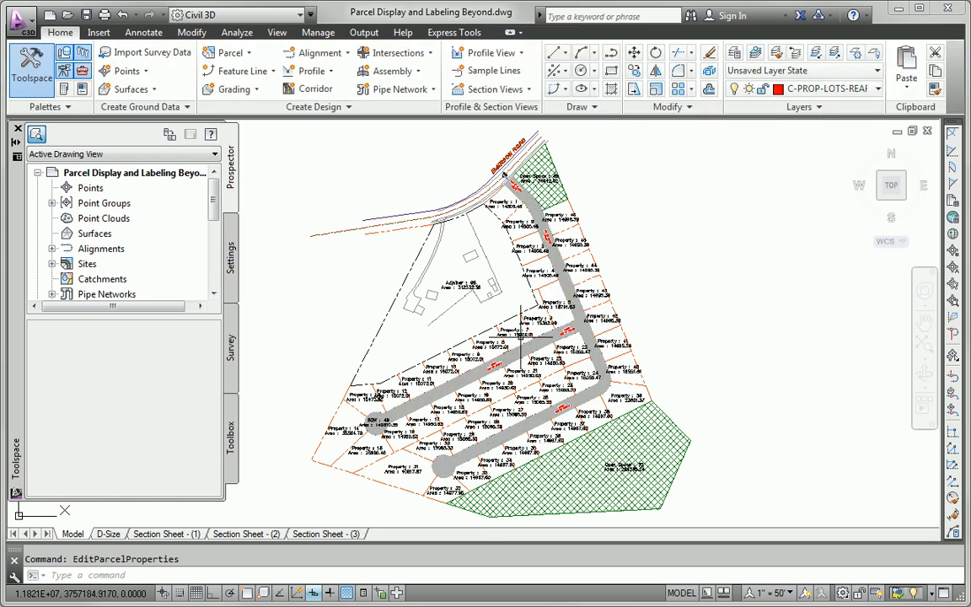
key(Escape)
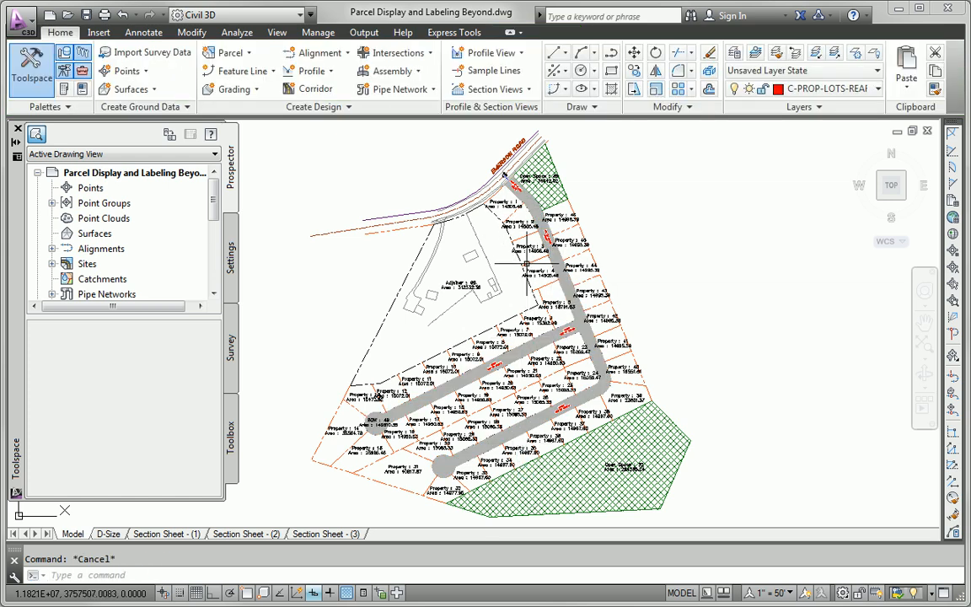
Step: Change the style of parcels 1 through 7 along the west side of the street to Lot
click(503, 207)
click(520, 226)
click(529, 250)
click(539, 273)
click(554, 303)
click(538, 320)
click(515, 331)
right_click(651, 234)
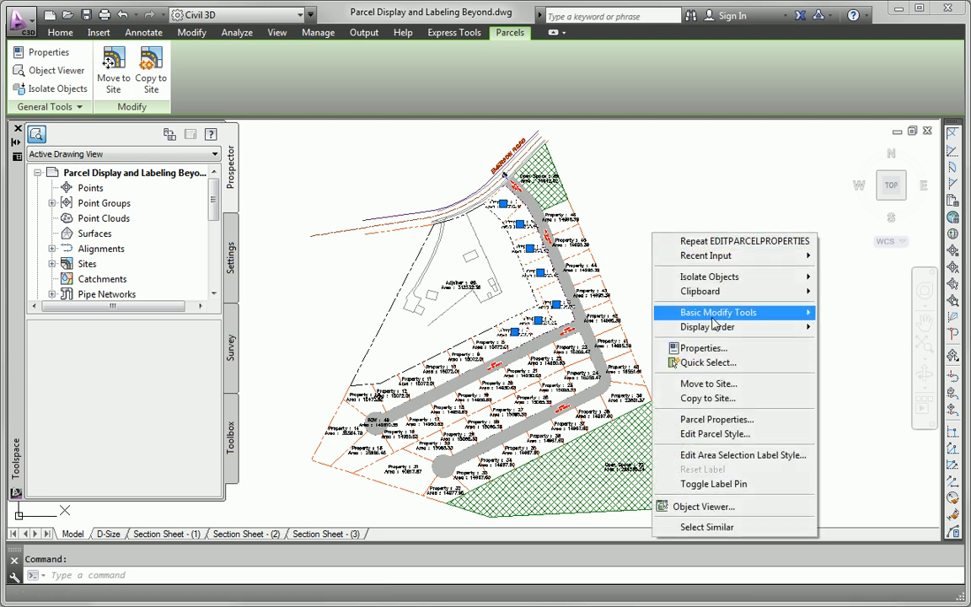
click(704, 347)
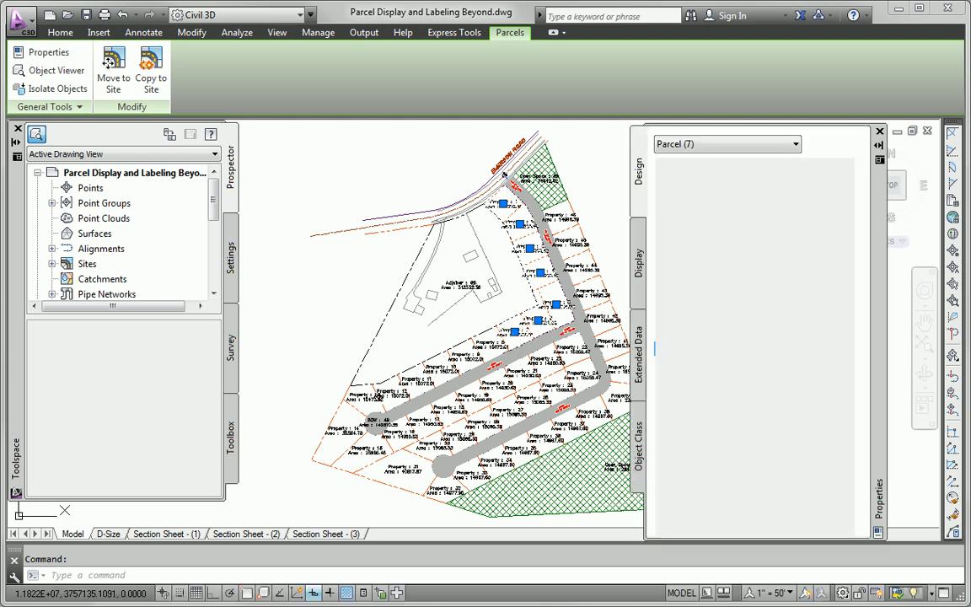
click(829, 183)
click(843, 184)
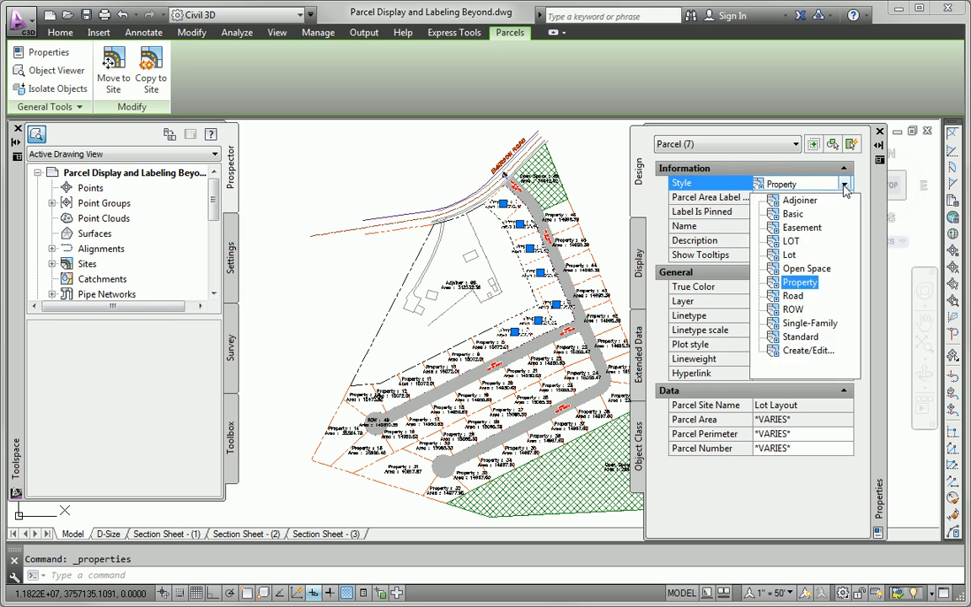
click(788, 255)
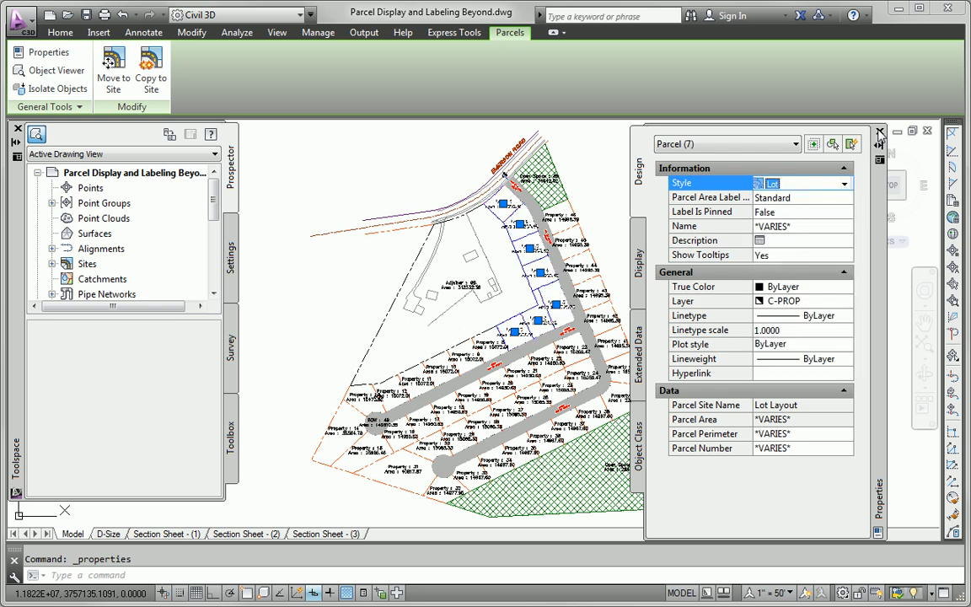
click(880, 131)
key(Escape)
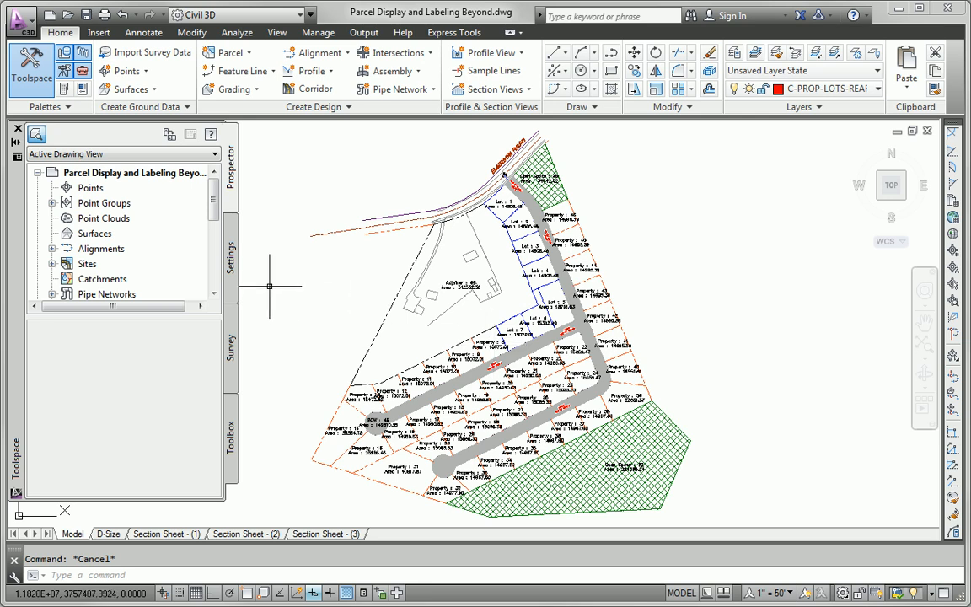
Step: Examine the parcel list of the Lot Layout site, including its Style column
click(52, 264)
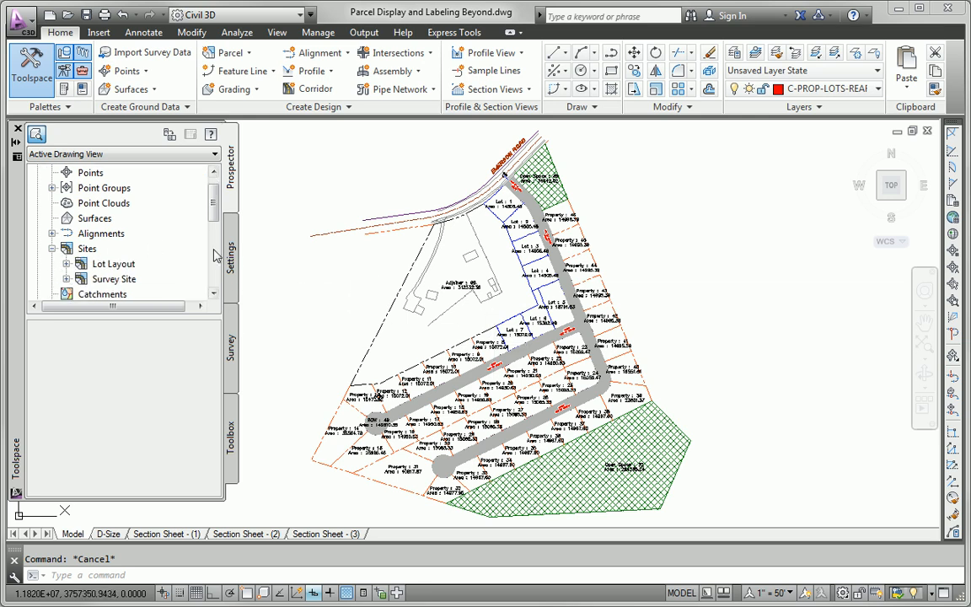
drag(212, 207, 216, 227)
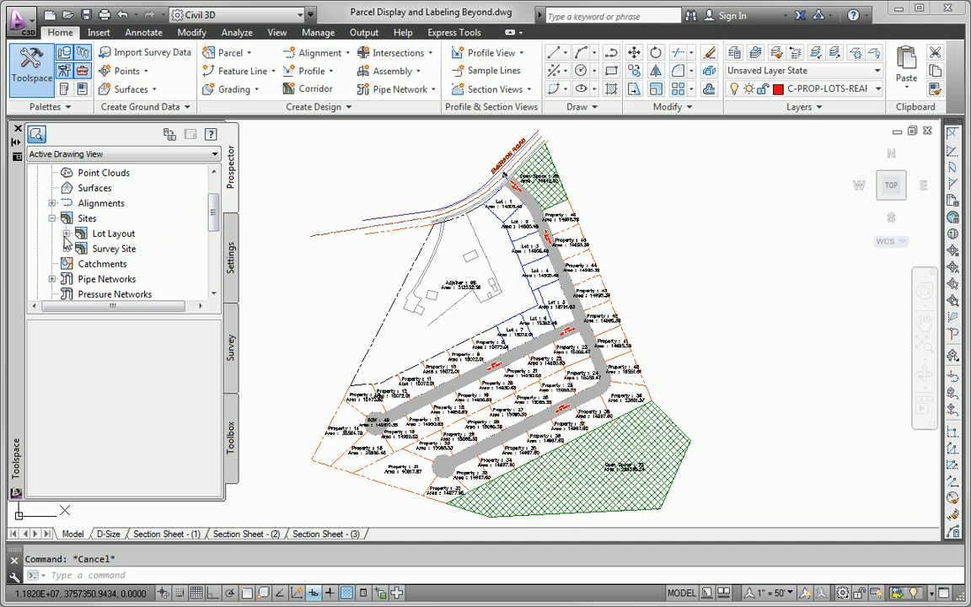
click(65, 234)
click(114, 280)
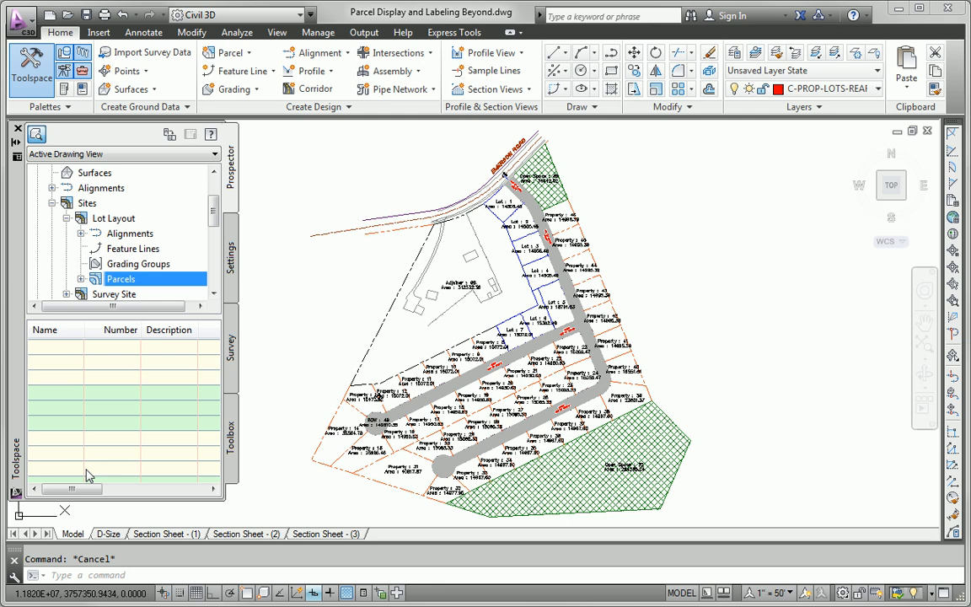
drag(101, 490, 162, 494)
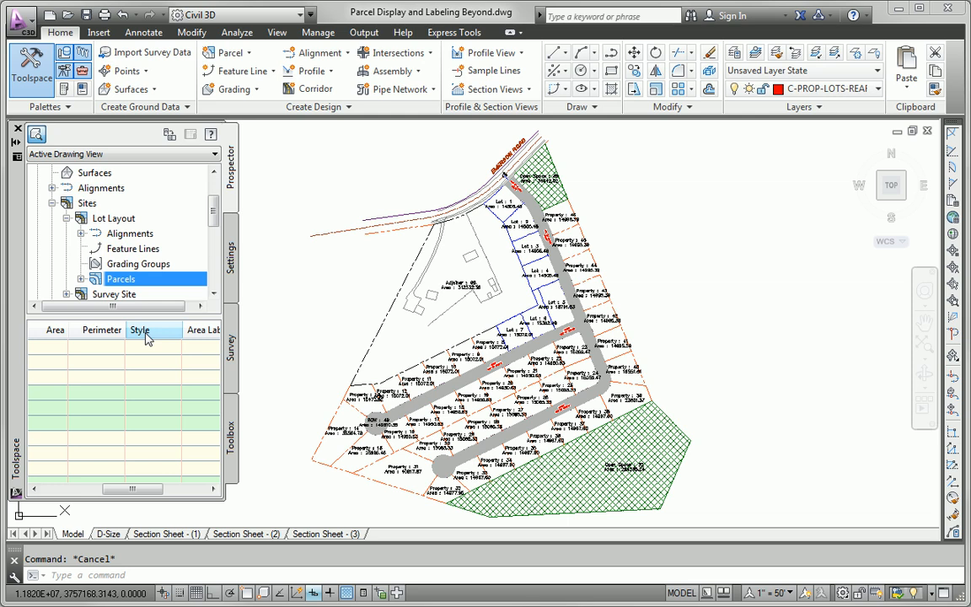
click(799, 339)
key(Escape)
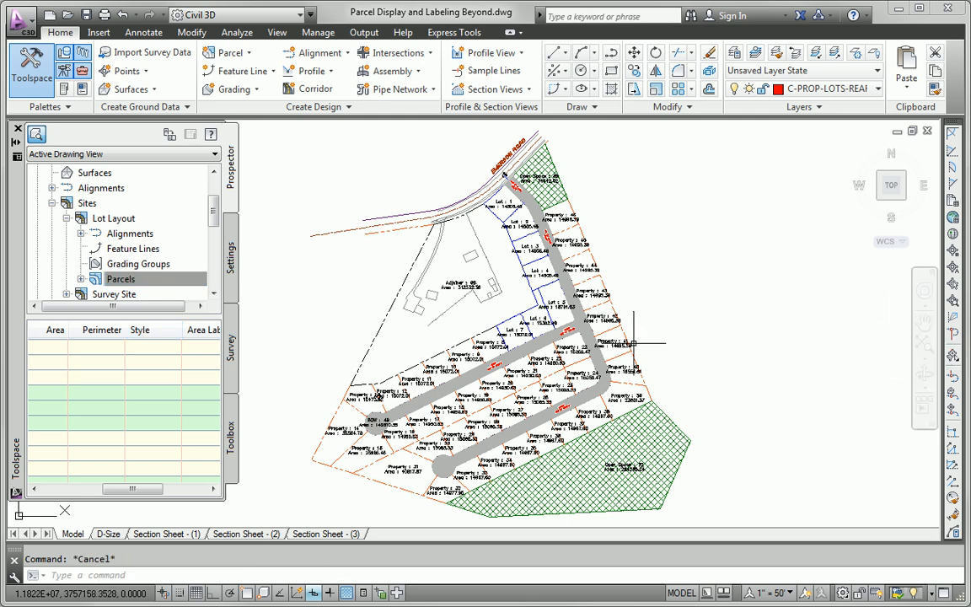
Step: Open multiple parcel properties for the remaining Property parcels, selecting them with a line from parcel 8 around to the lot below the northern open space
click(487, 344)
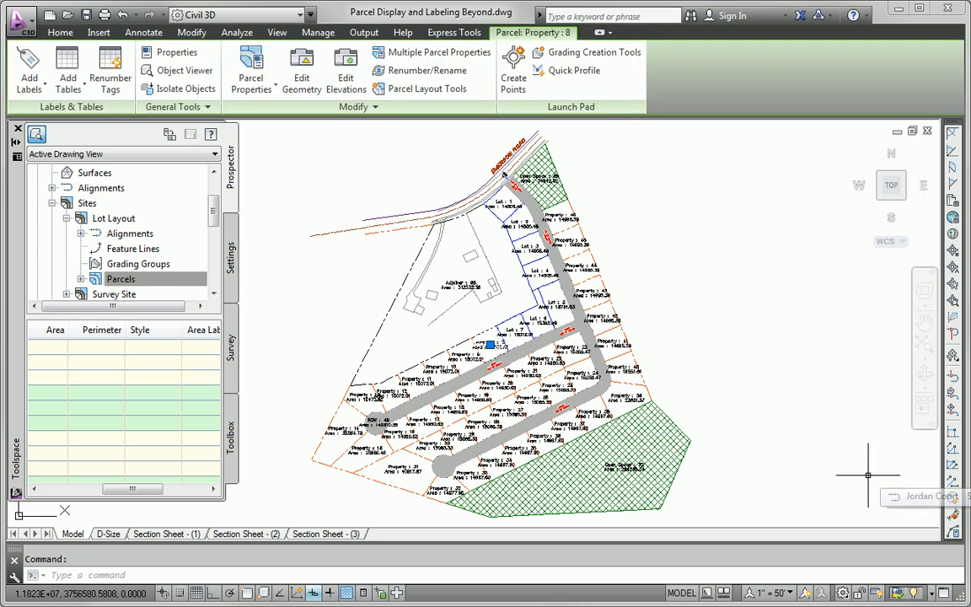
click(419, 60)
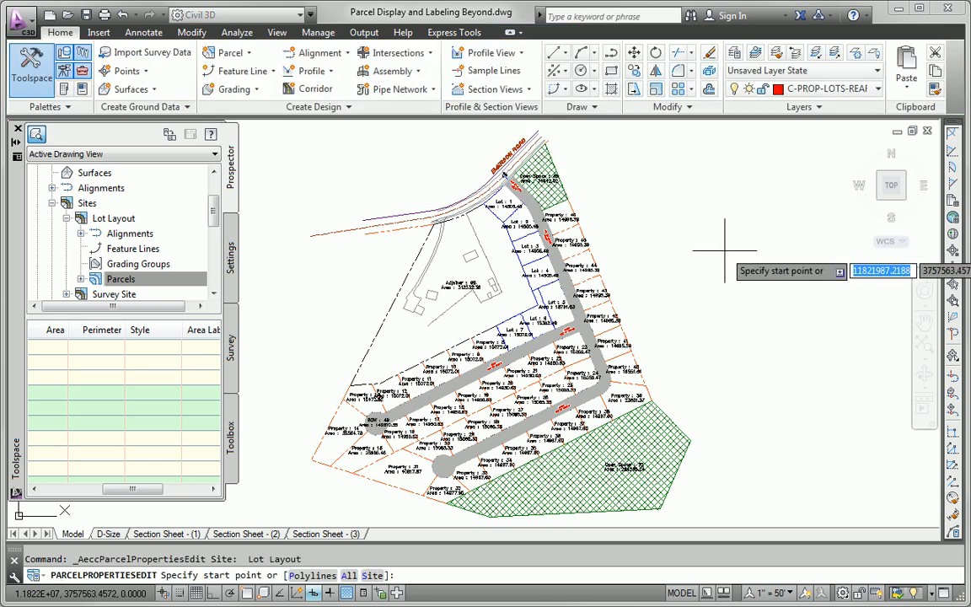
click(482, 342)
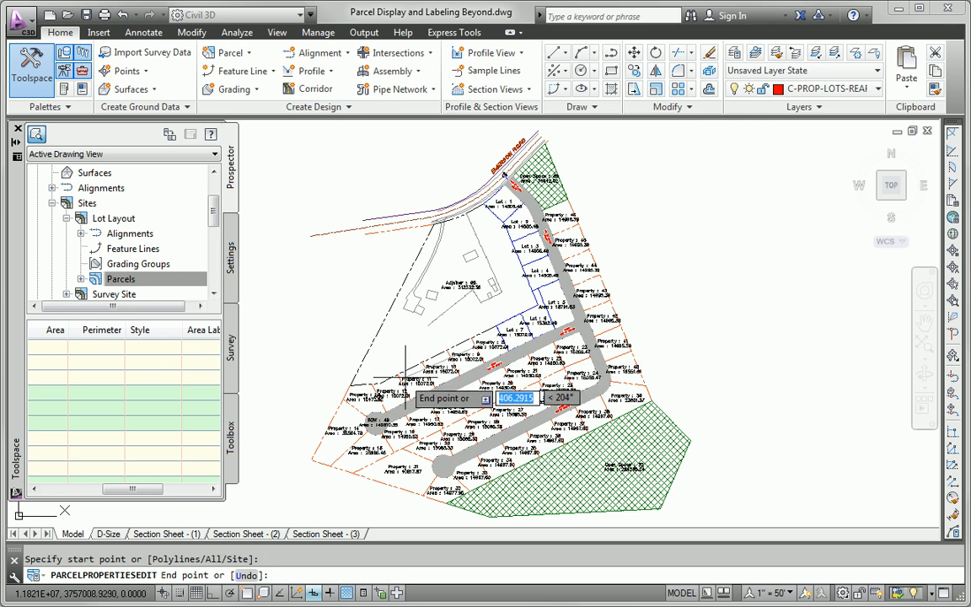
click(358, 422)
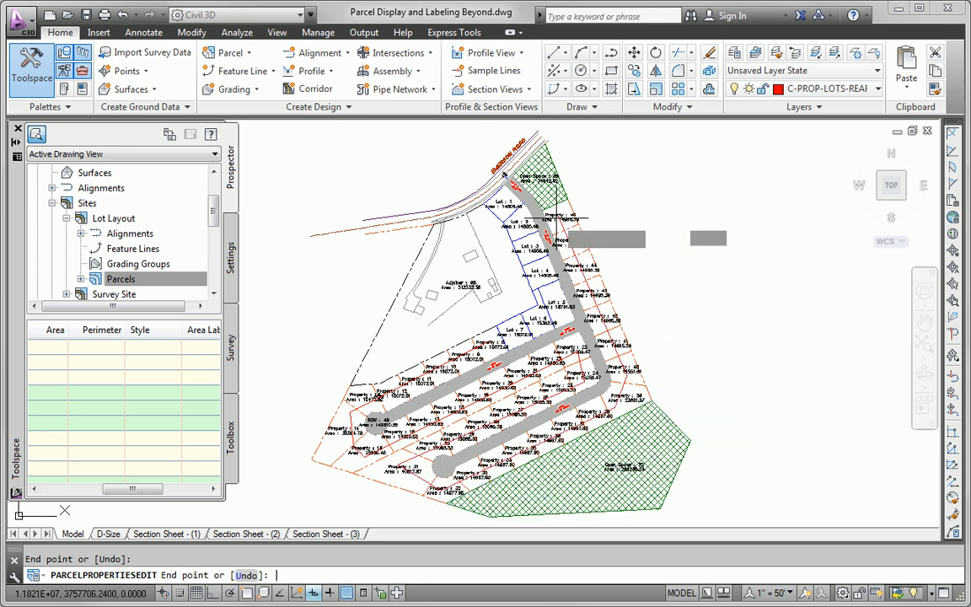
click(558, 221)
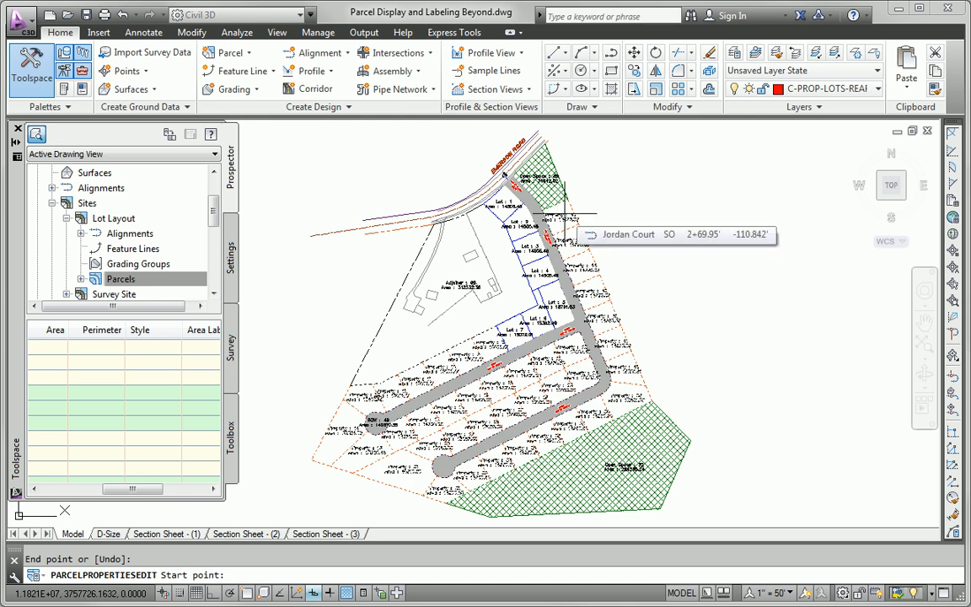
key(Return)
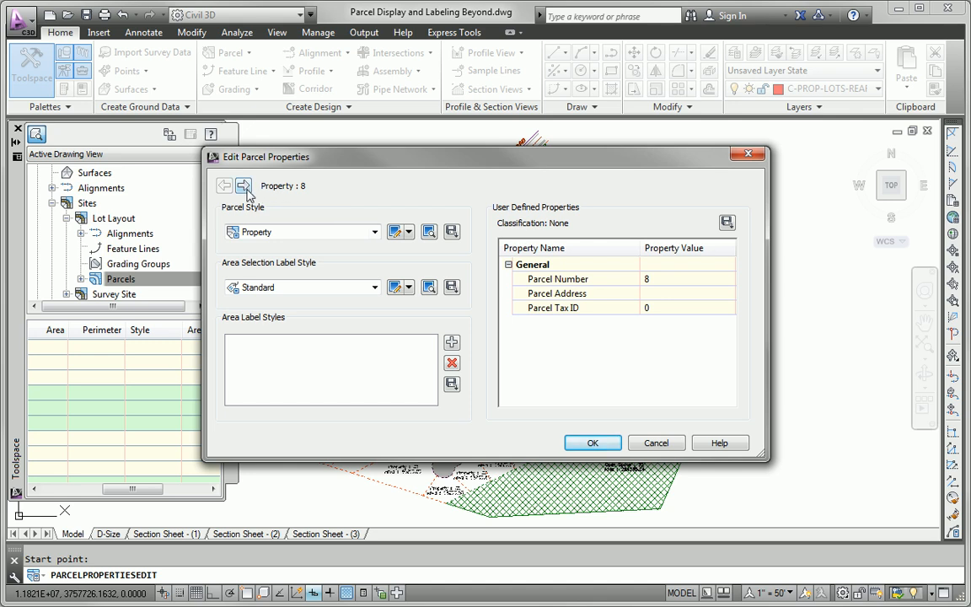
Step: Browse the properties of the selected parcels from parcel 8 to parcel 10 and back
click(246, 191)
click(245, 189)
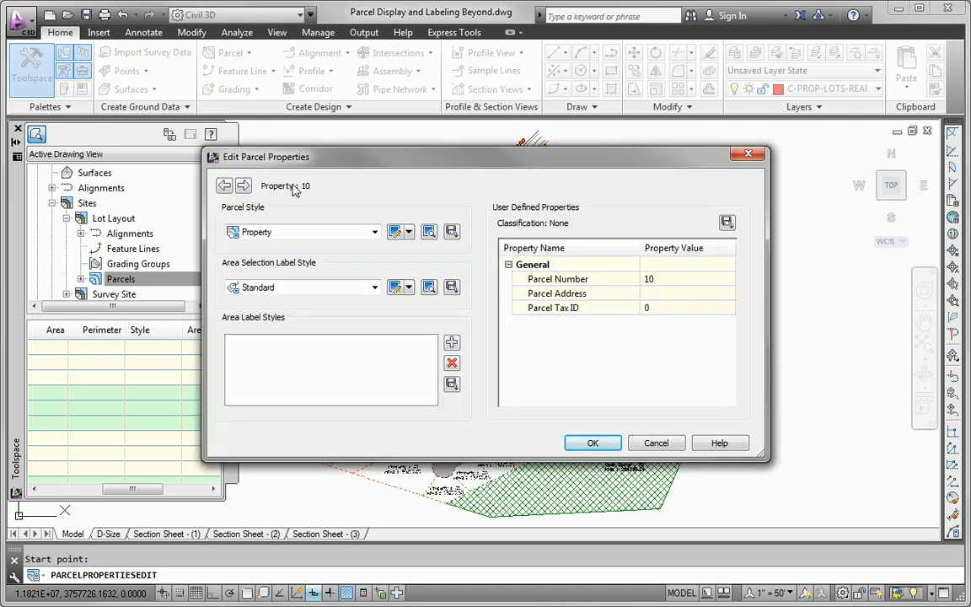
click(224, 188)
click(225, 189)
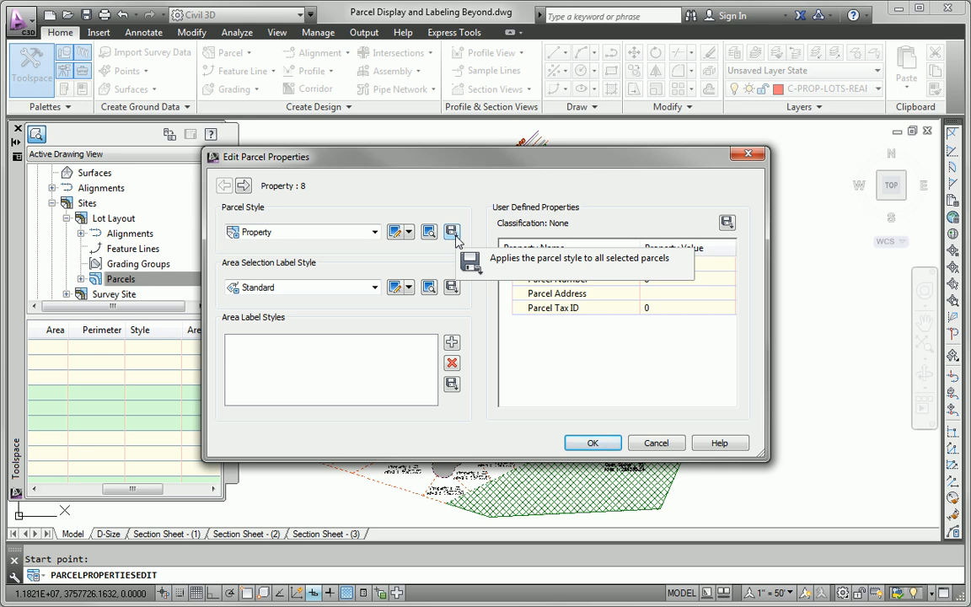
Step: Change the parcel style to Lot and apply it to all the selected parcels
click(374, 231)
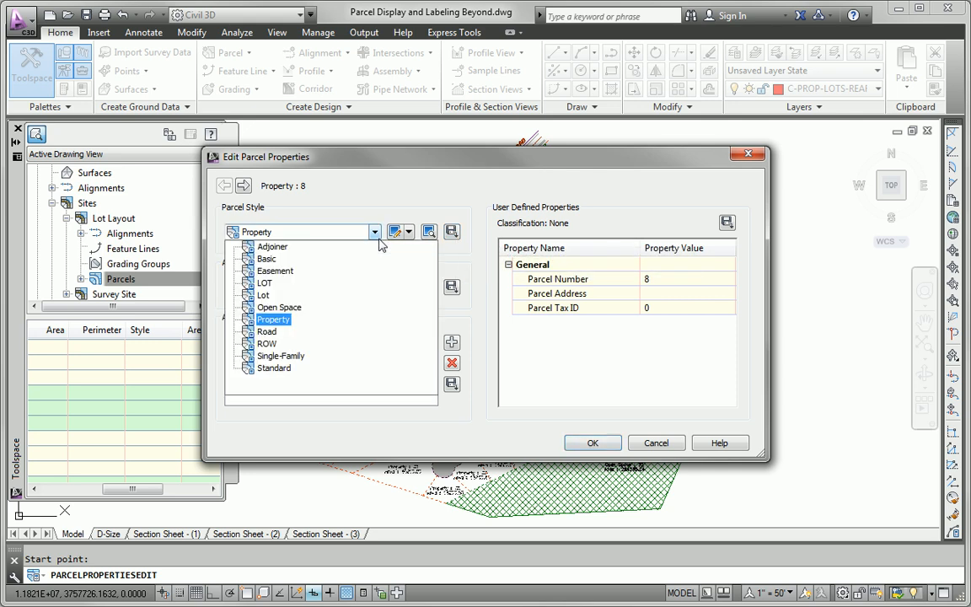
click(263, 295)
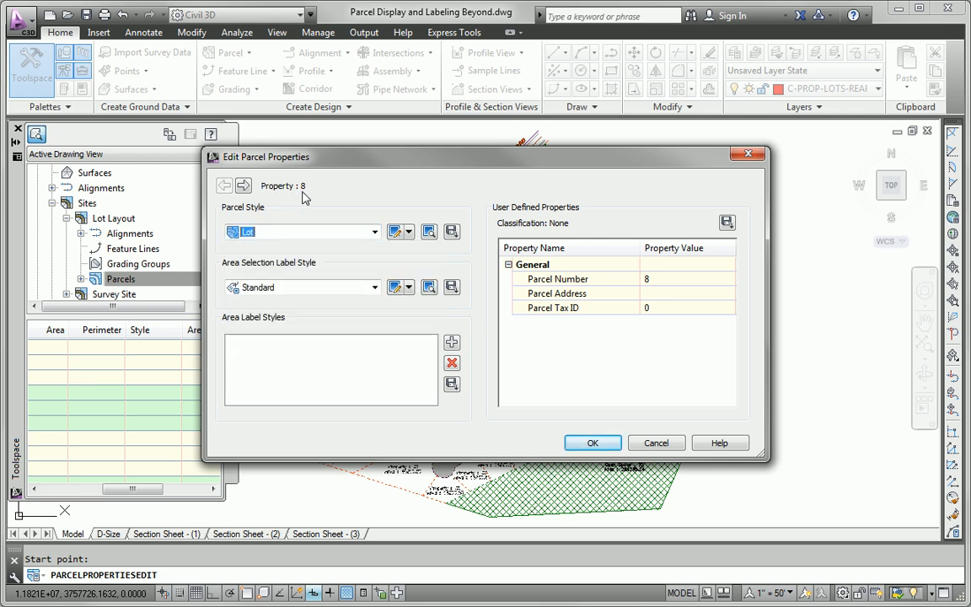
click(451, 234)
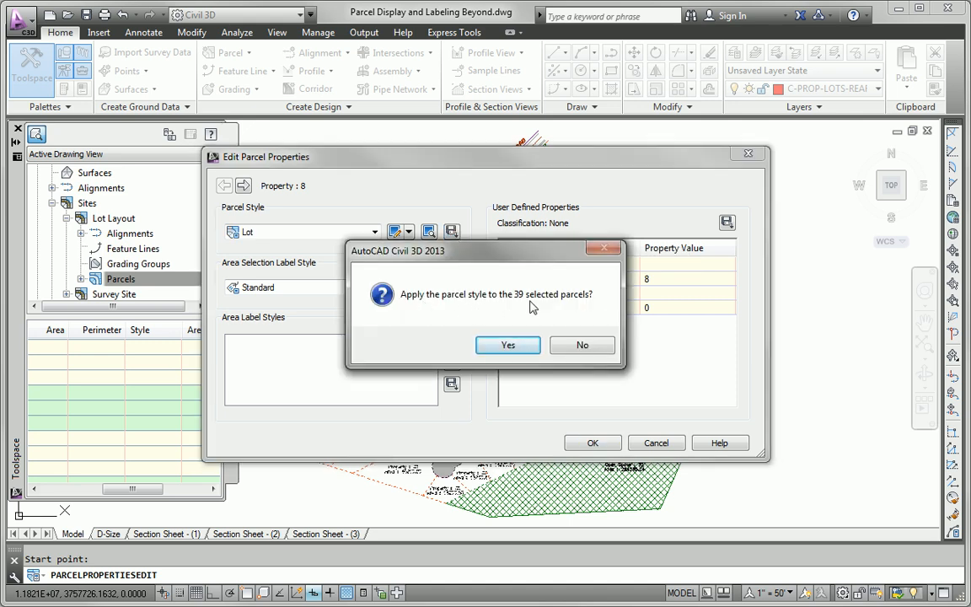
click(523, 346)
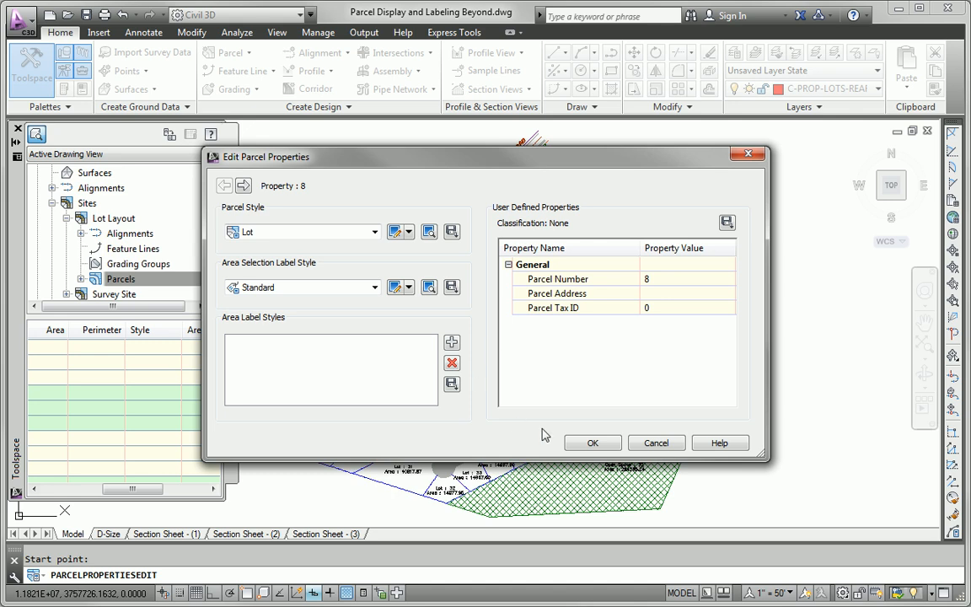
click(592, 442)
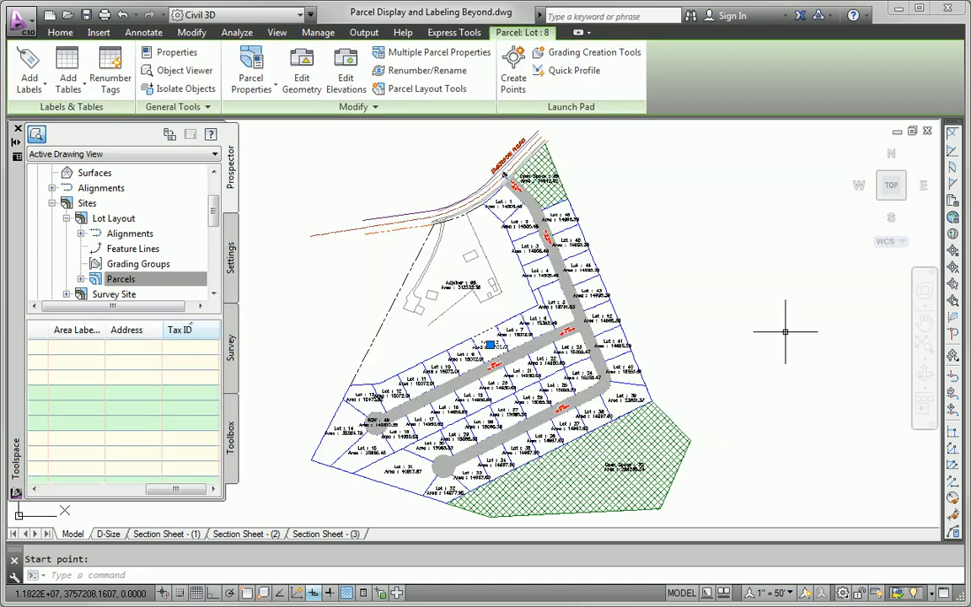
key(Escape)
key(Escape)
Step: Inspect the object properties of the parcel 8 area label, including its style and layer
scroll(494, 364, up, 6)
scroll(494, 365, down, 6)
scroll(472, 337, up, 3)
scroll(560, 337, up, 4)
click(559, 217)
scroll(527, 325, down, 4)
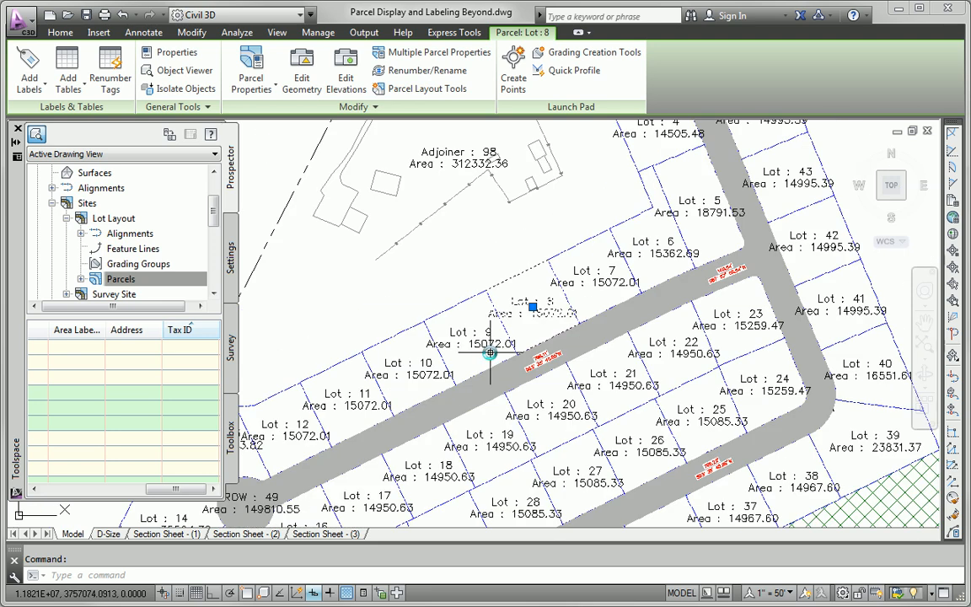
scroll(491, 353, down, 2)
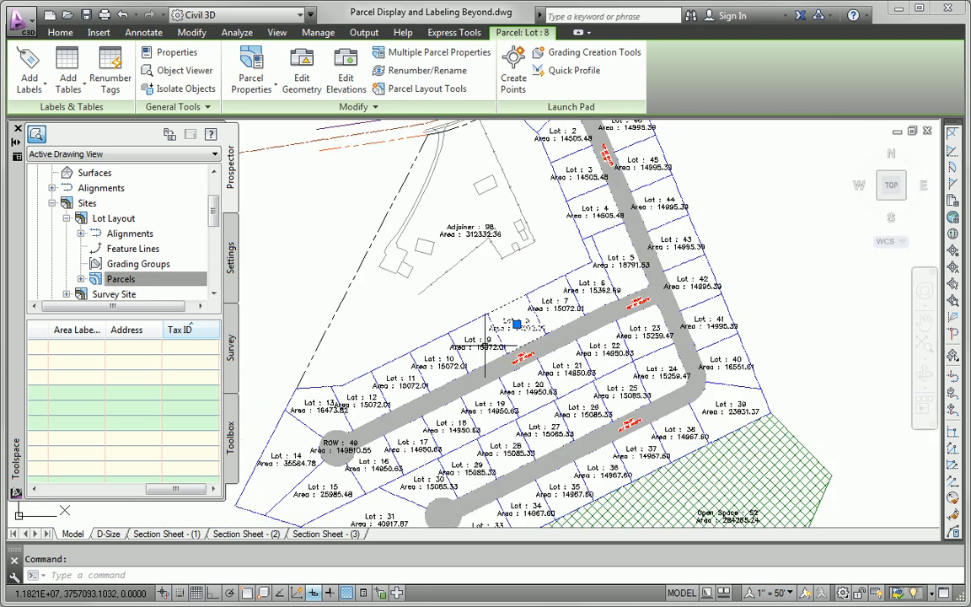
right_click(748, 209)
click(776, 326)
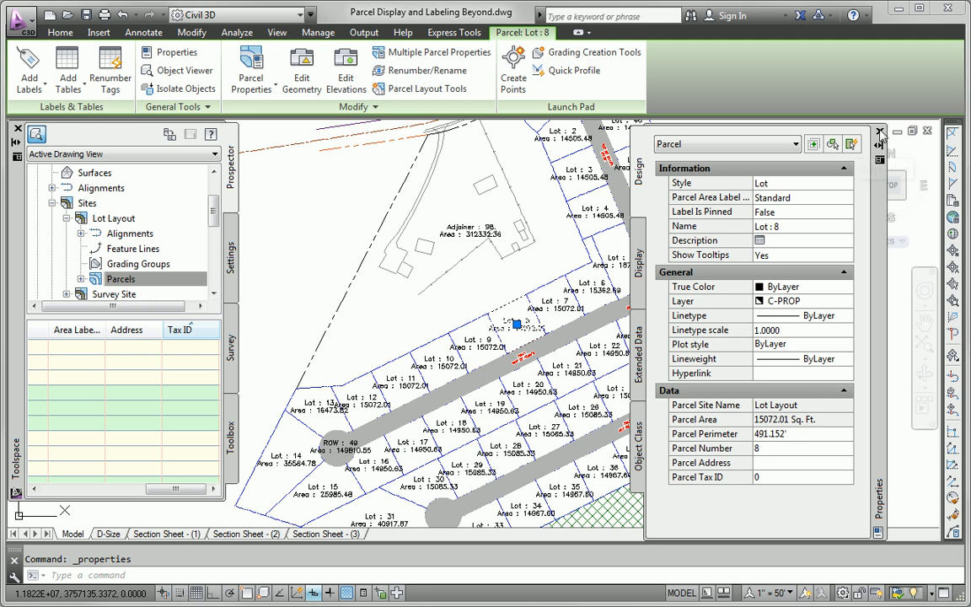
click(880, 133)
key(Escape)
Step: Examine the shared boundary linework between the Adjoiner parcel and the neighbouring lots 5 through 8
scroll(442, 346, up, 2)
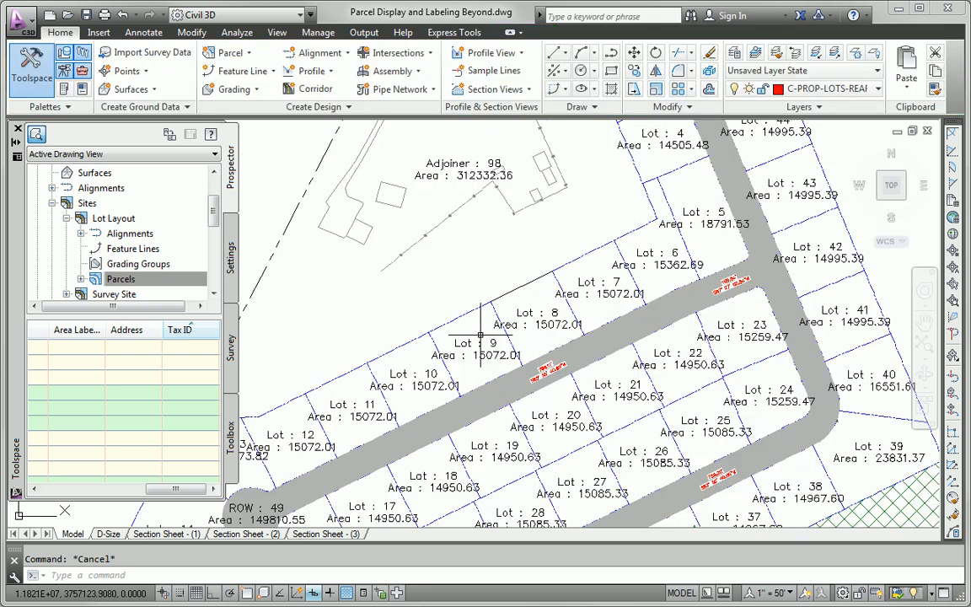
scroll(432, 294, down, 4)
scroll(430, 324, up, 1)
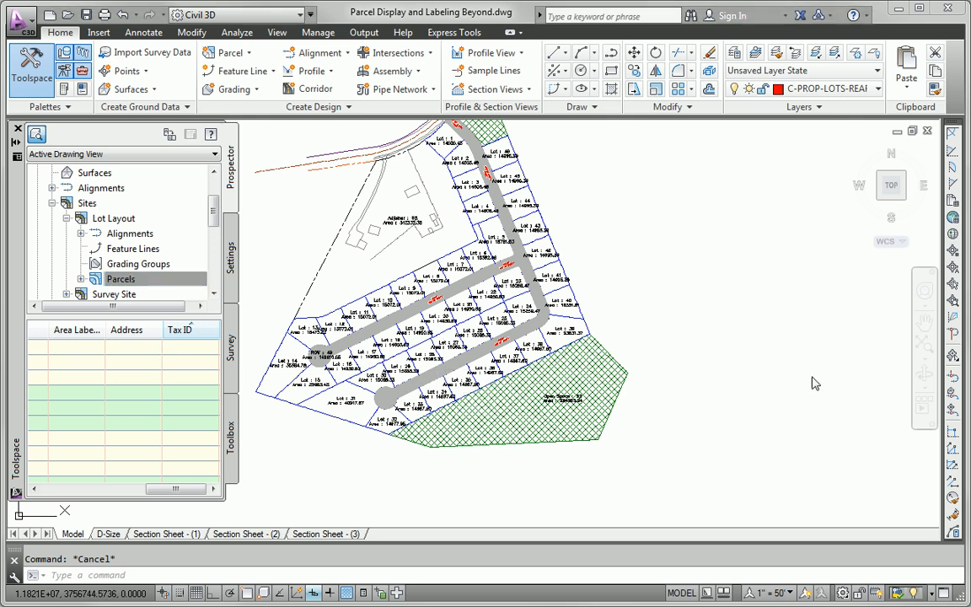
middle_drag(629, 271, 721, 334)
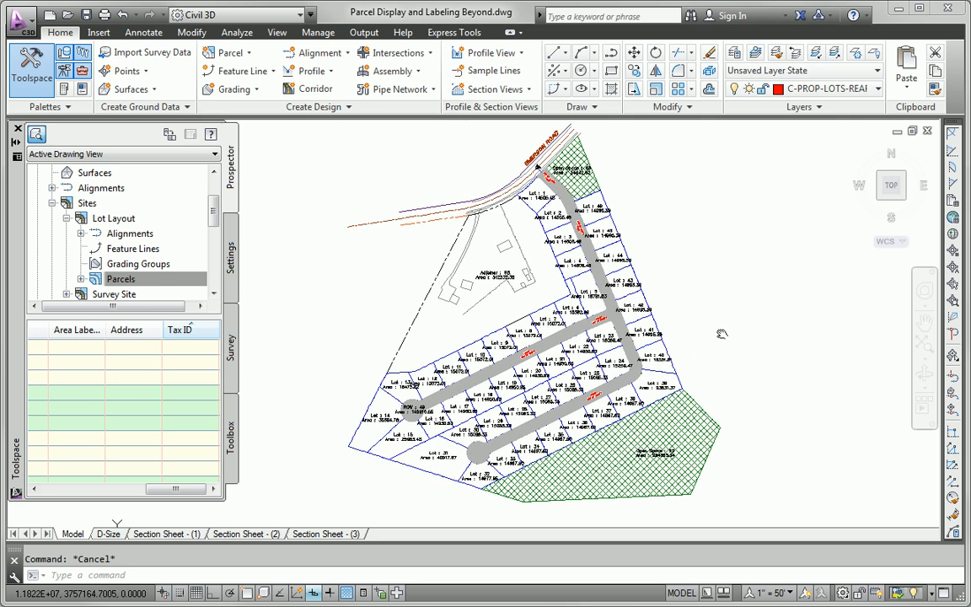
scroll(582, 291, up, 6)
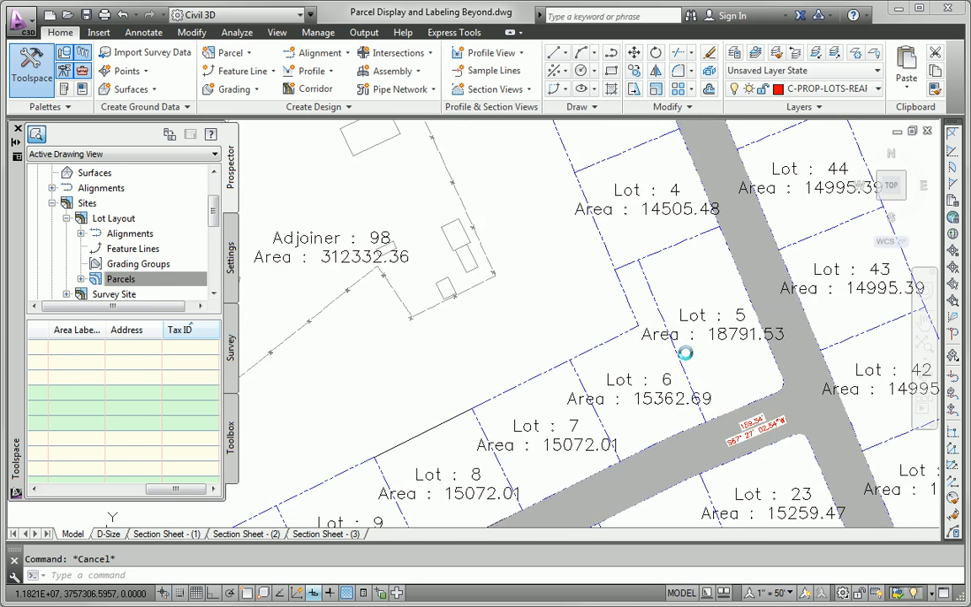
scroll(684, 353, down, 3)
scroll(634, 316, down, 1)
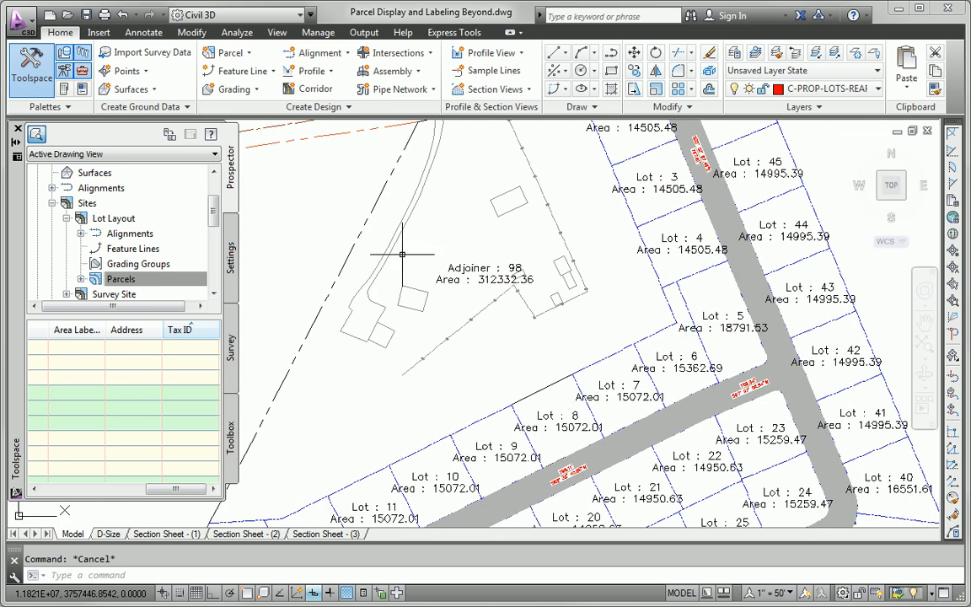
scroll(685, 357, up, 4)
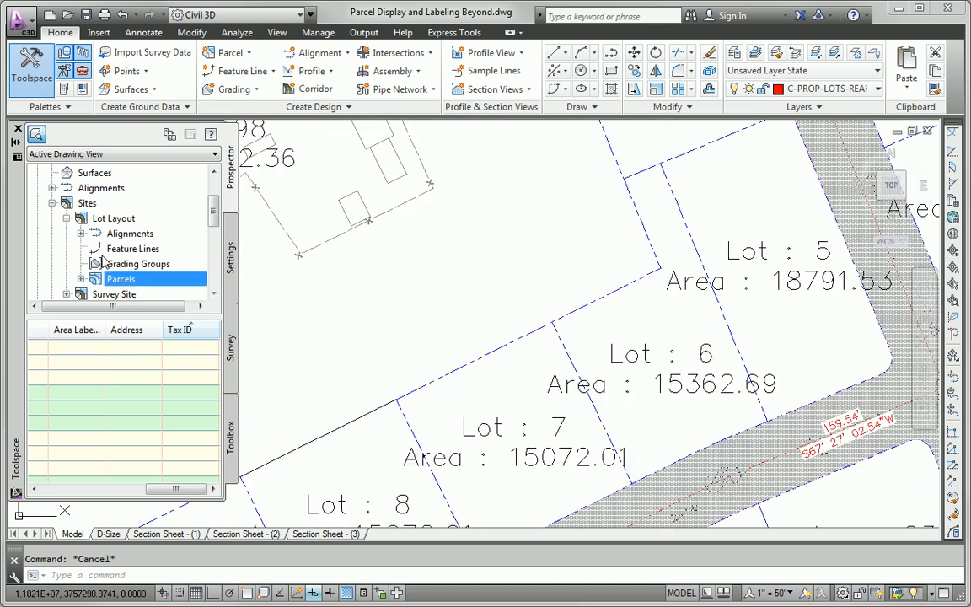
Step: Review the numbering and 3D geometry properties of the Lot Layout site, leaving them unmodified
click(97, 221)
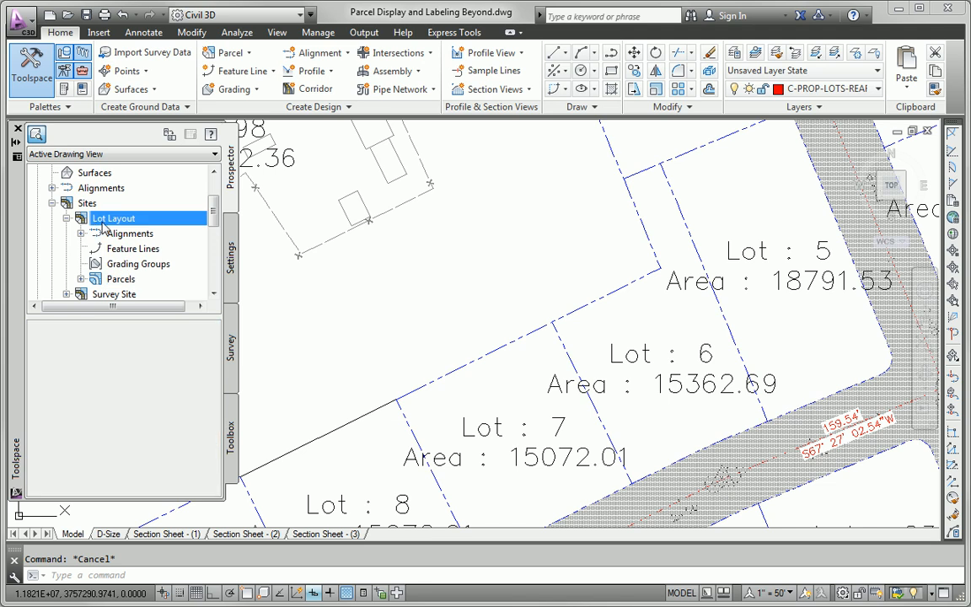
right_click(127, 221)
click(162, 231)
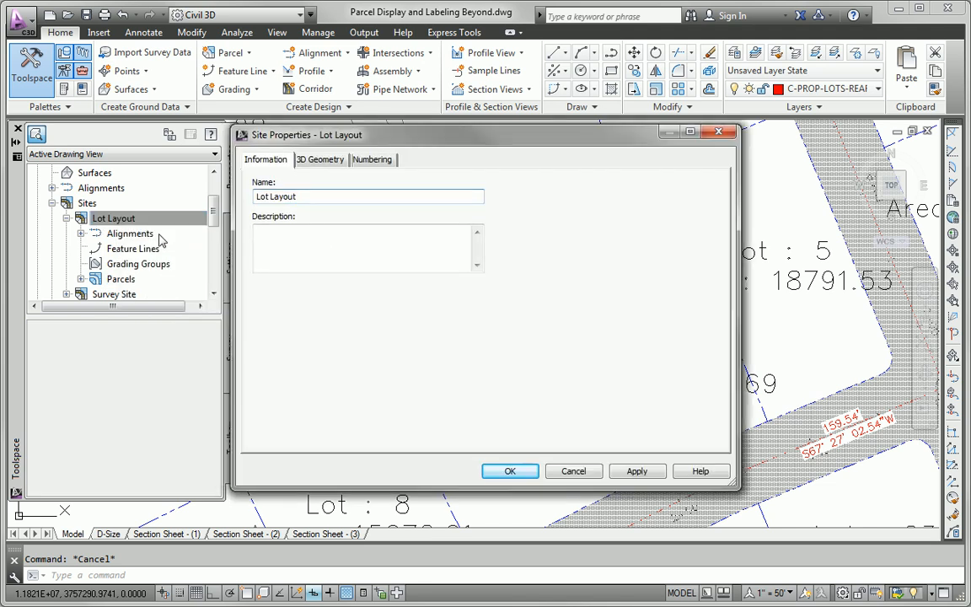
click(380, 160)
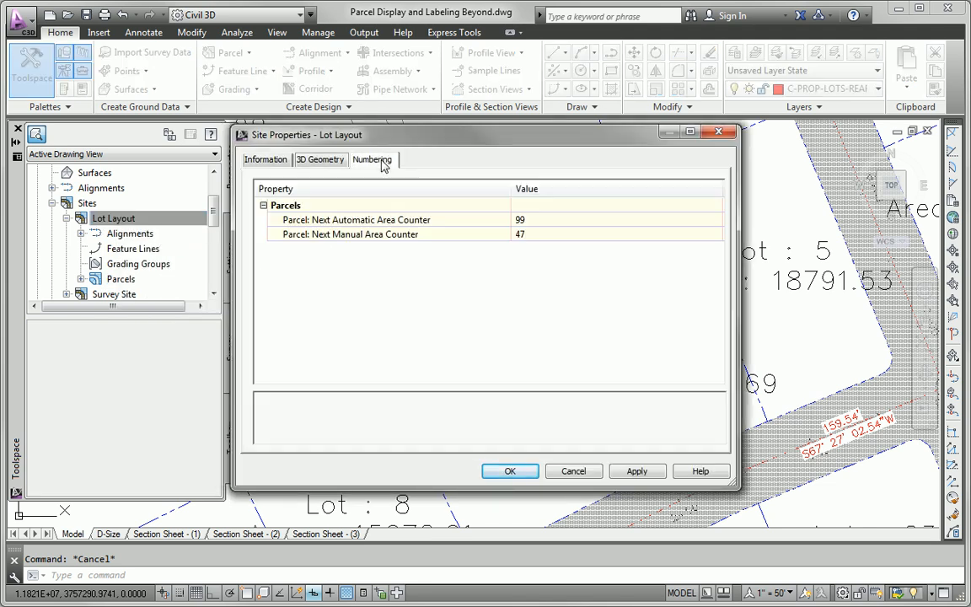
click(316, 160)
click(571, 471)
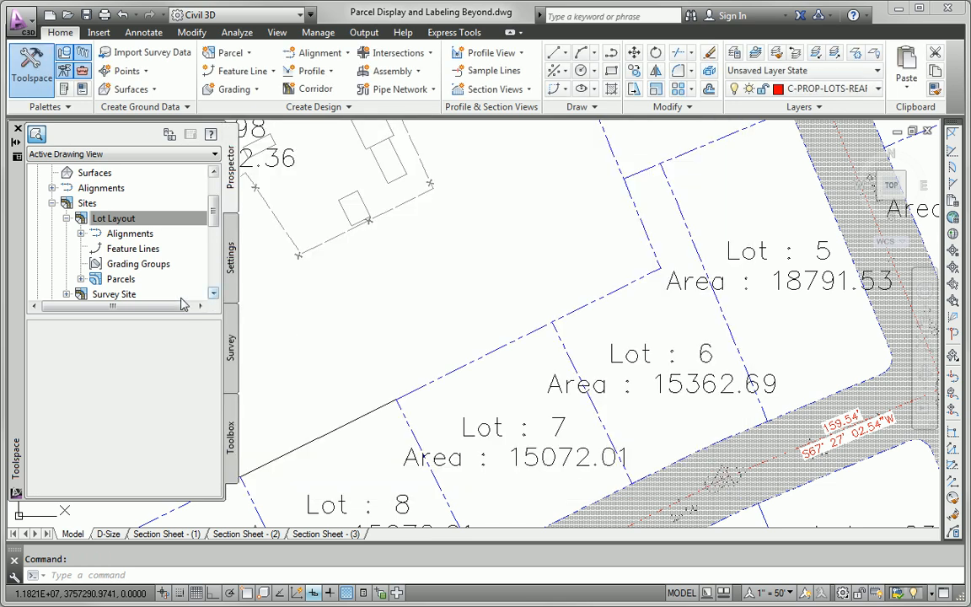
Step: Move Adjoiner to the first place in the parcel style display order of the Lot Layout site's parcel properties
right_click(124, 279)
click(173, 288)
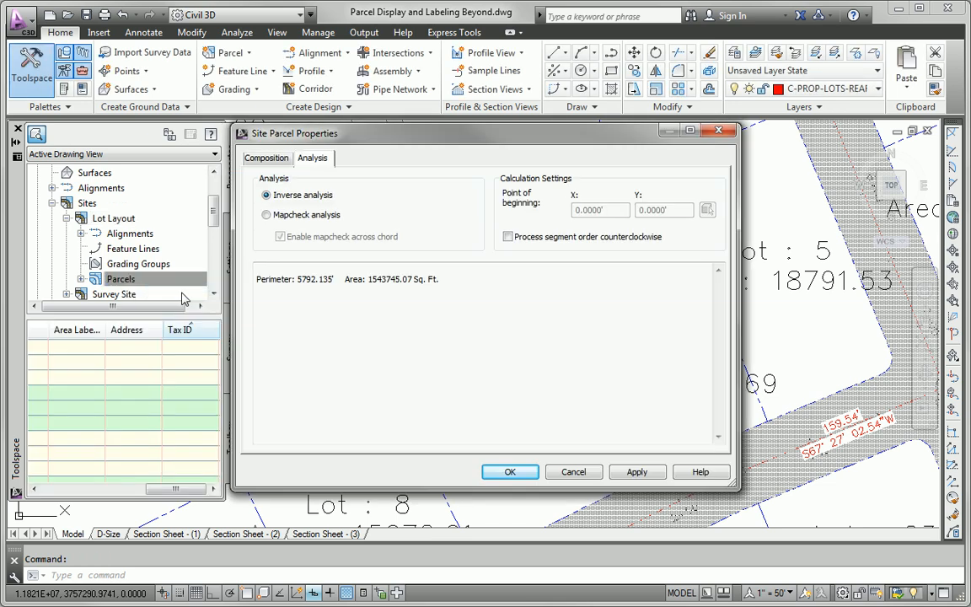
click(268, 159)
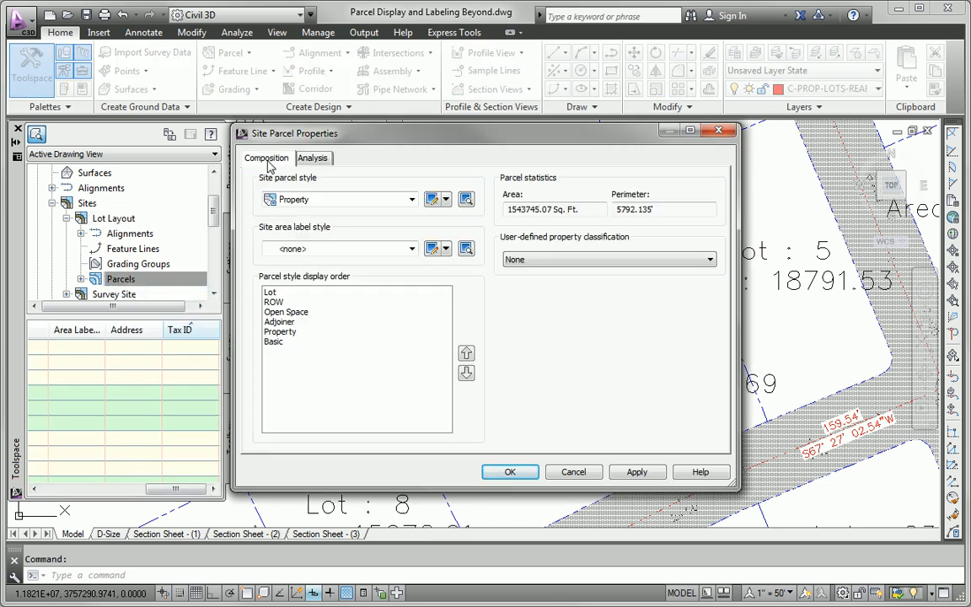
click(279, 321)
click(466, 353)
click(466, 353)
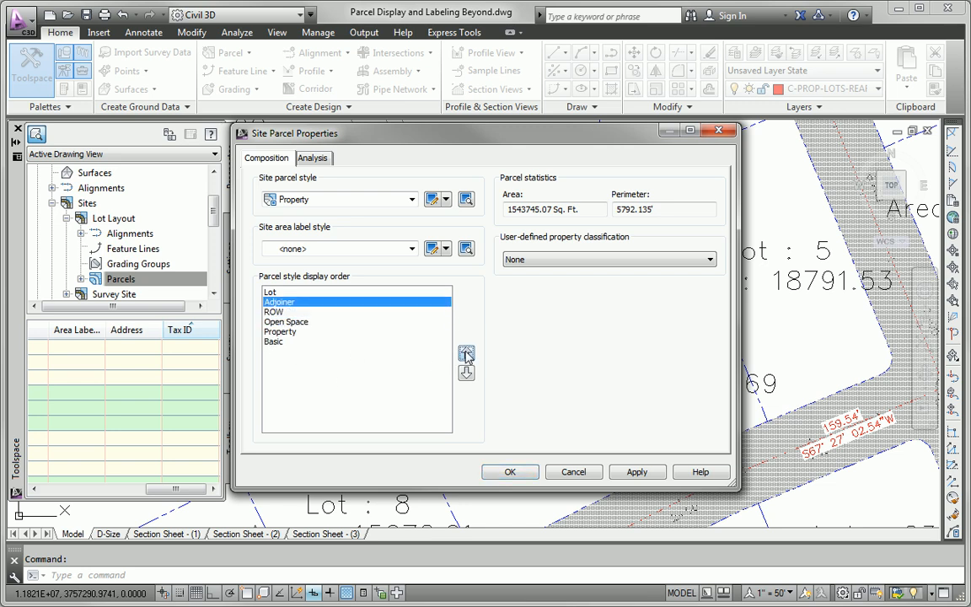
click(466, 353)
Step: Raise ROW to second and Open Space to third in the parcel style display order, and apply the new order
mouse_move(487, 141)
mouse_down()
mouse_move(201, 142)
mouse_move(305, 141)
mouse_up()
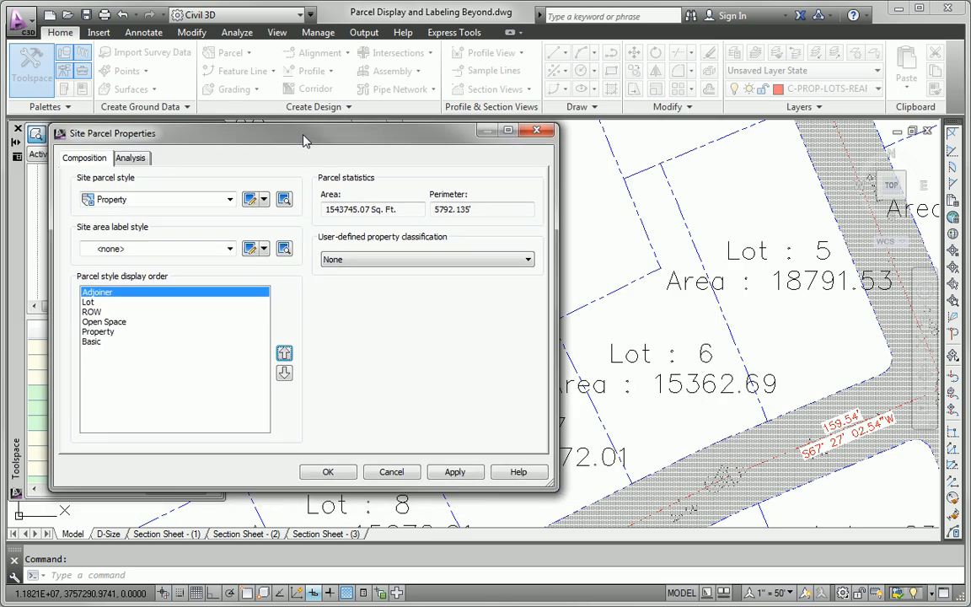
click(107, 313)
click(284, 355)
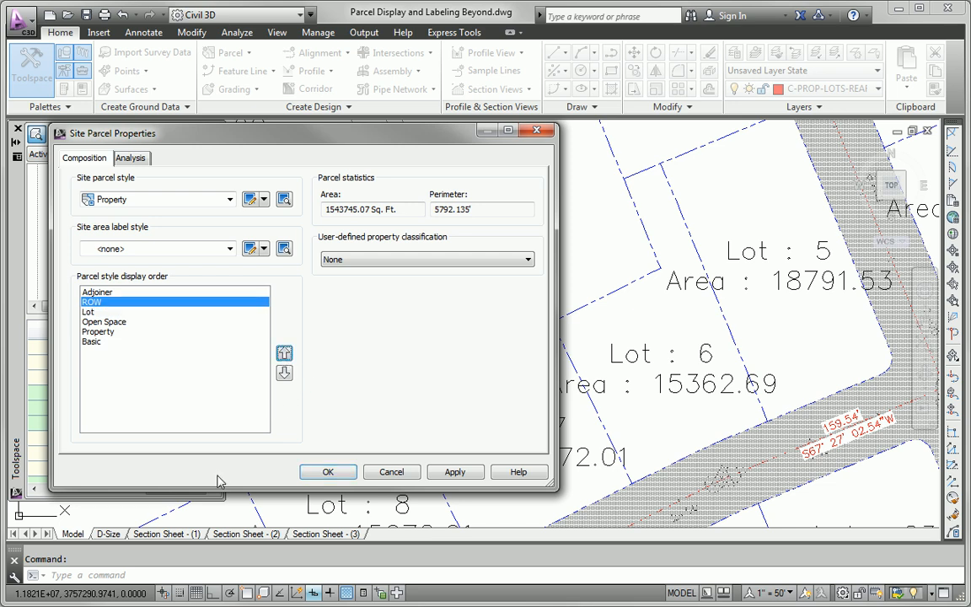
click(122, 322)
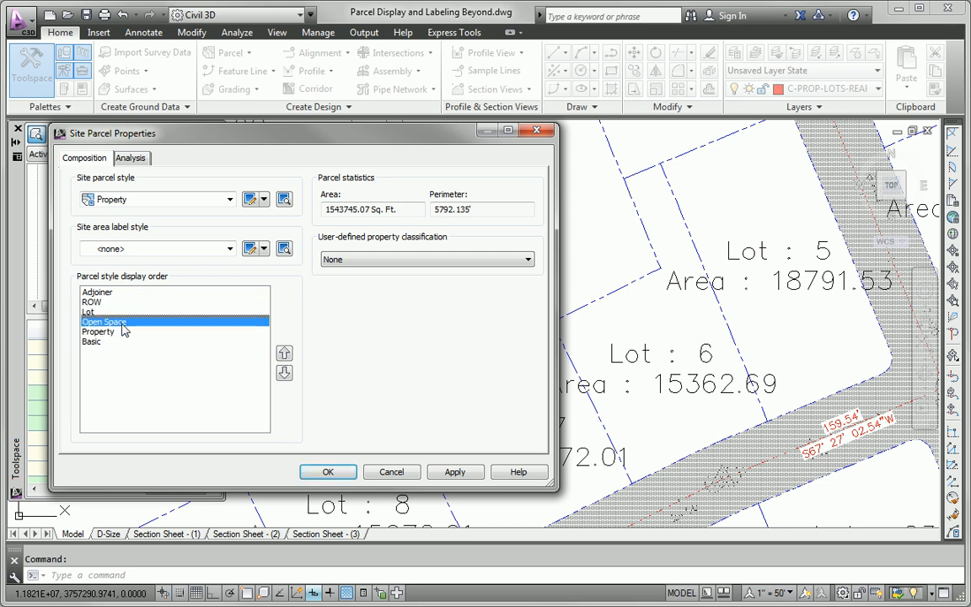
click(284, 355)
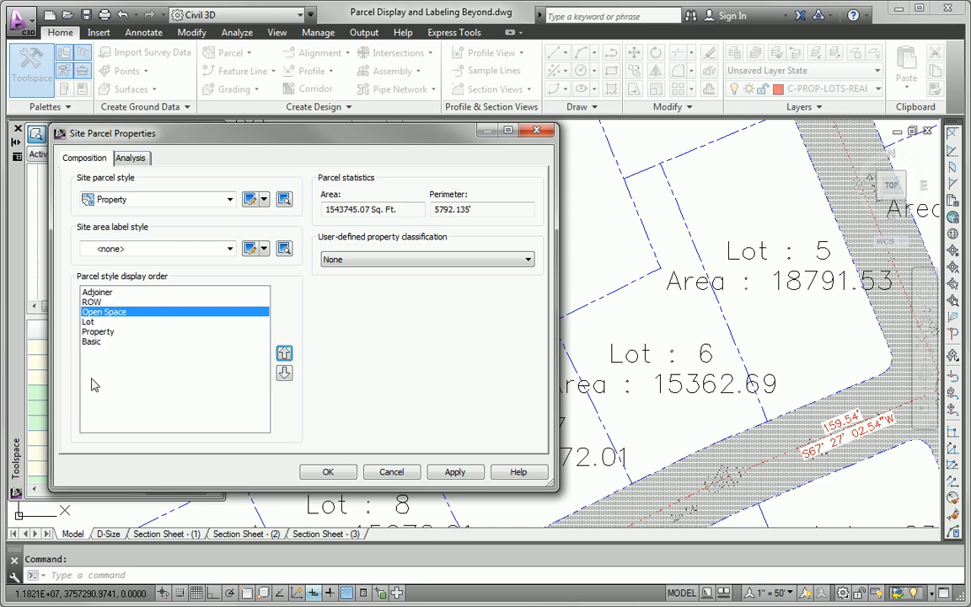
click(325, 473)
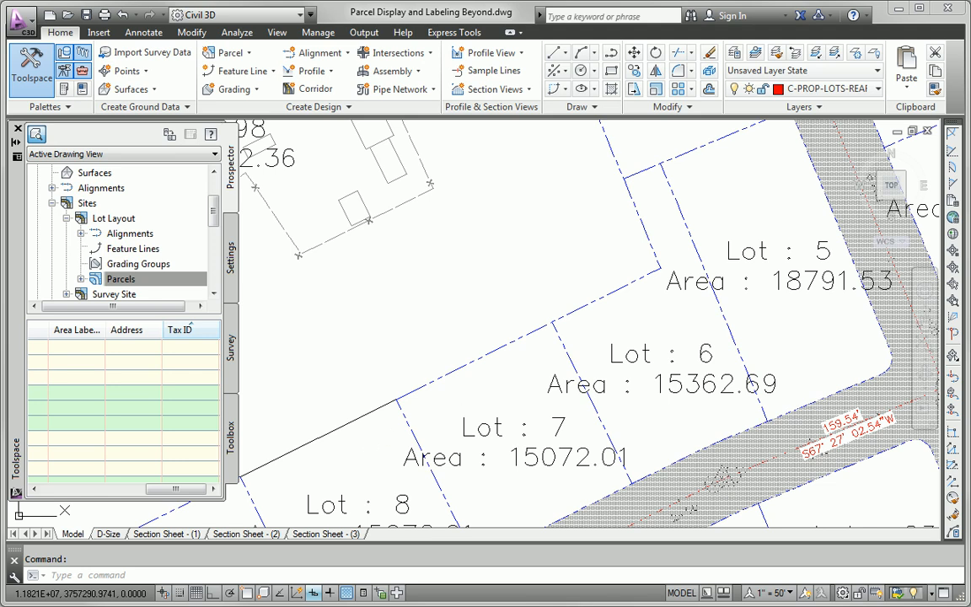
Step: Examine the shared boundary lines where the Adjoiner, ROW, Open Space and Lot parcels meet throughout the subdivision
scroll(479, 399, down, 4)
mouse_move(490, 298)
middle_down()
mouse_move(456, 452)
mouse_move(406, 455)
middle_up()
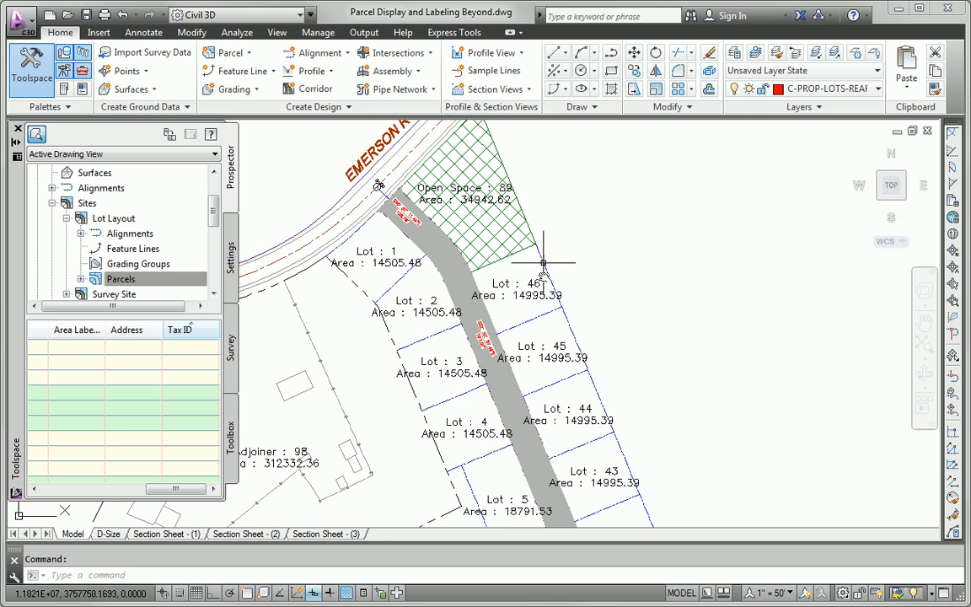
middle_drag(536, 253, 519, 391)
scroll(520, 388, up, 4)
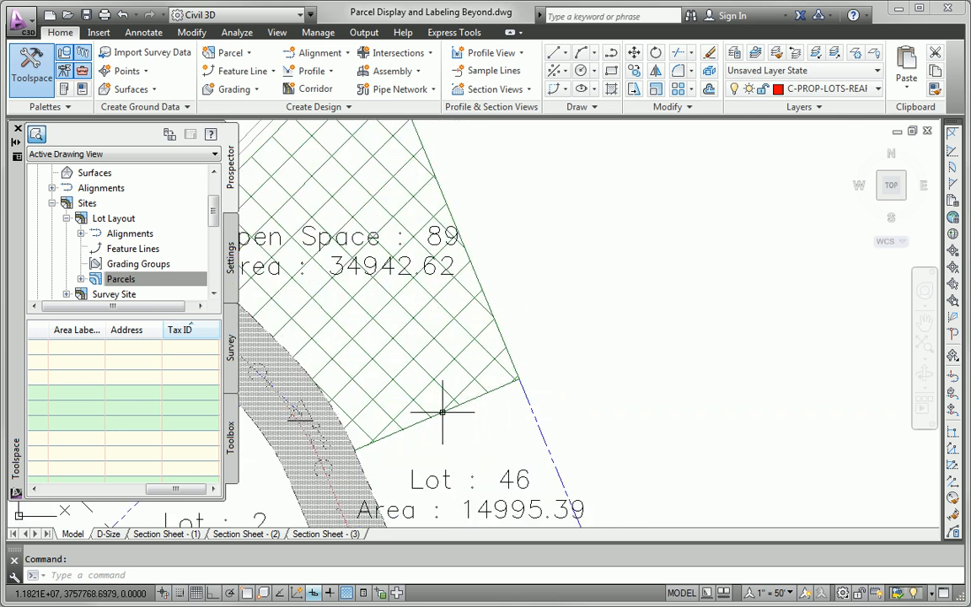
scroll(370, 408, down, 3)
scroll(423, 349, up, 7)
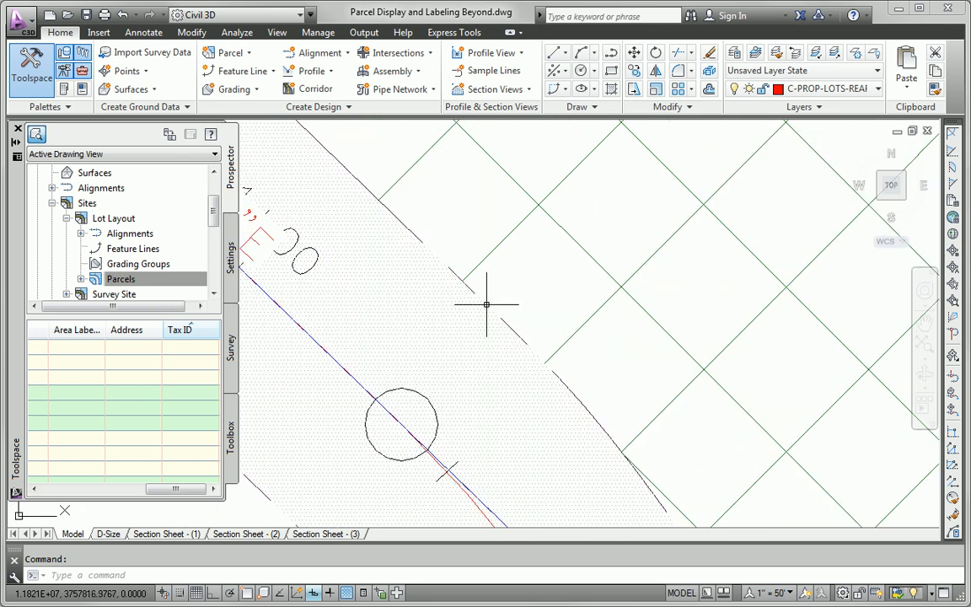
scroll(603, 371, down, 7)
middle_drag(548, 457, 579, 200)
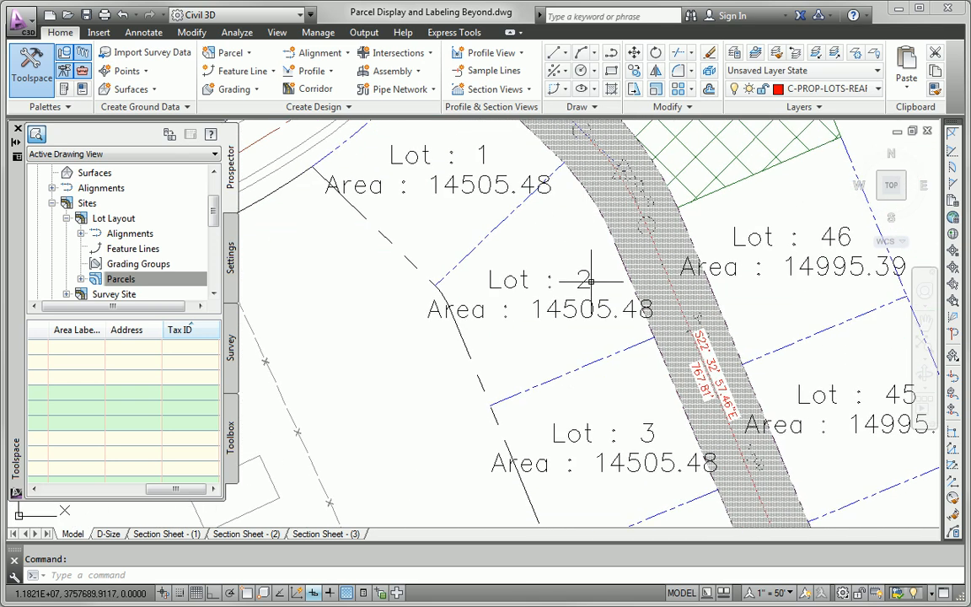
middle_drag(523, 353, 540, 227)
scroll(590, 325, down, 7)
middle_drag(581, 388, 550, 254)
middle_drag(562, 425, 615, 320)
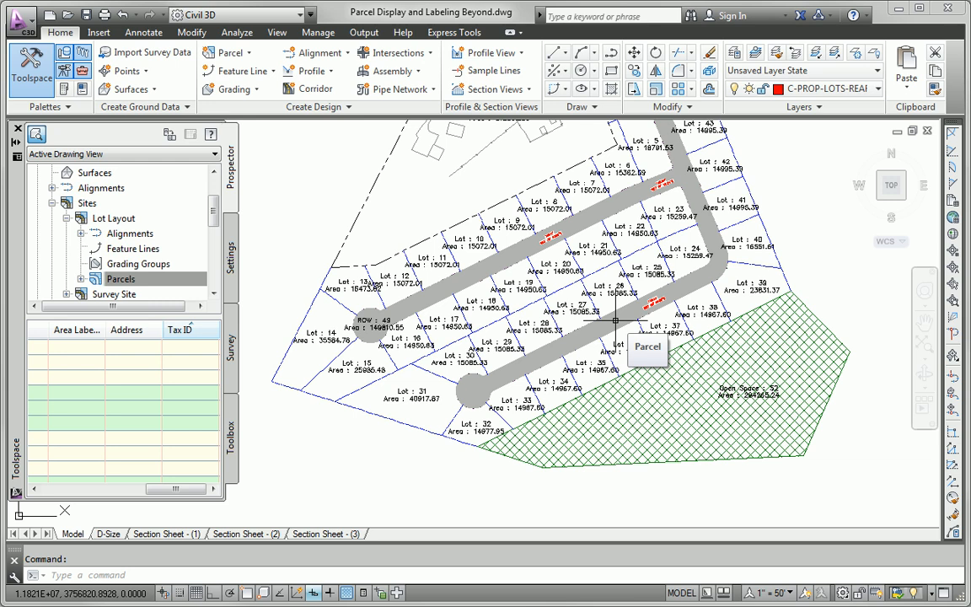
scroll(552, 244, up, 5)
scroll(556, 432, up, 2)
scroll(576, 366, down, 7)
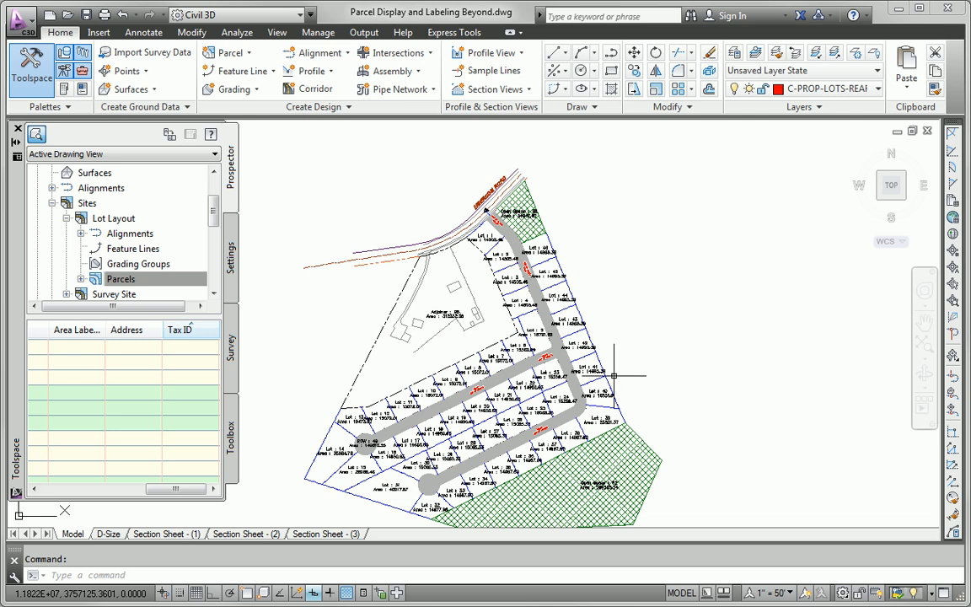
Step: Set the area label style of both Open Space parcels to Proposed Description and Area
scroll(504, 188, up, 5)
scroll(504, 188, up, 1)
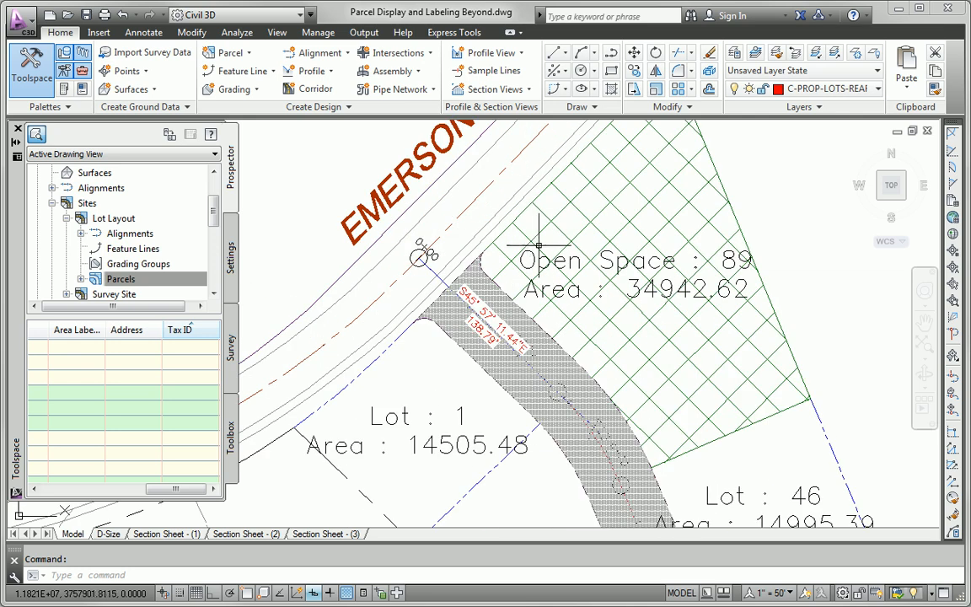
click(537, 265)
scroll(539, 263, down, 2)
scroll(495, 253, down, 5)
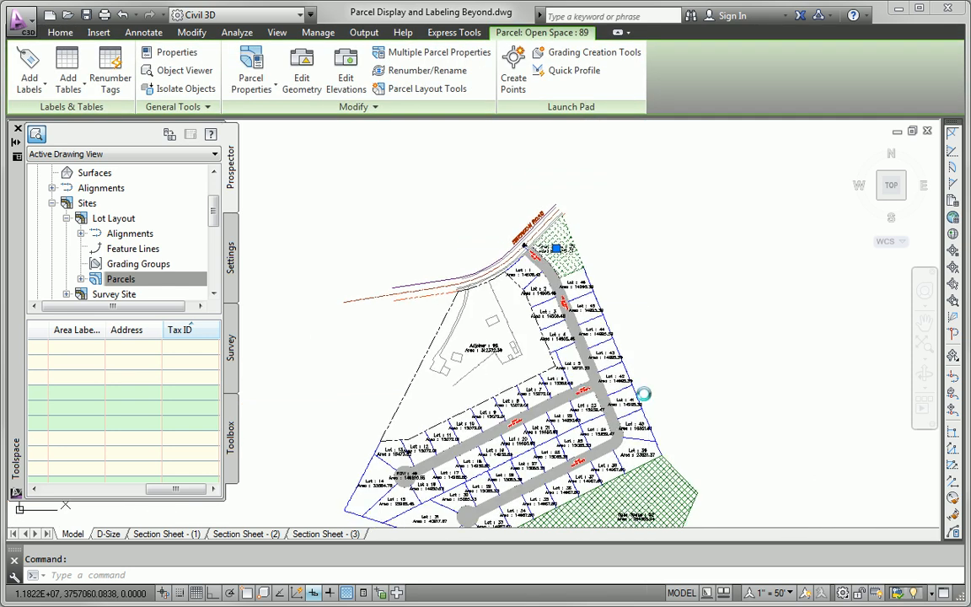
click(608, 400)
right_click(672, 261)
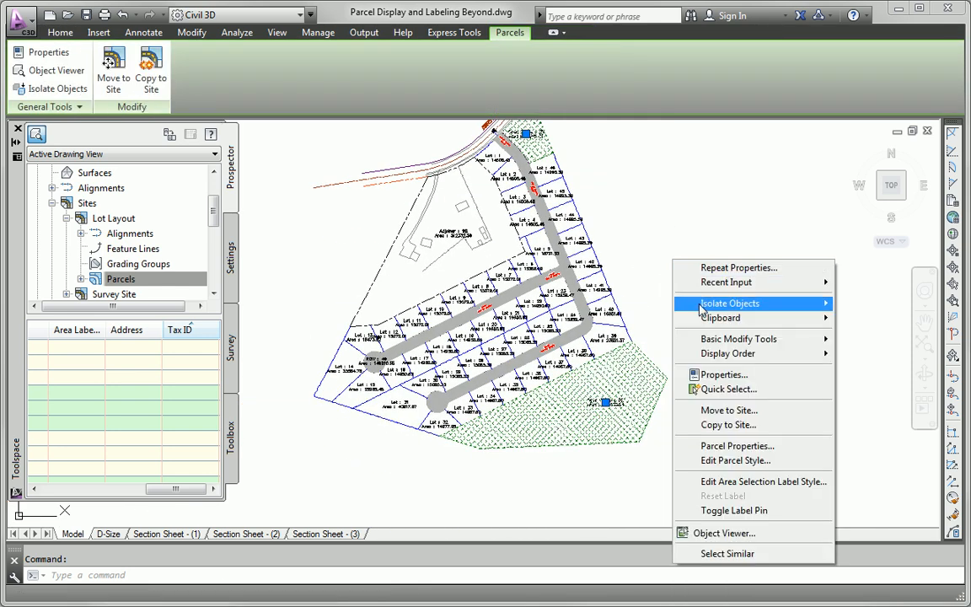
click(725, 374)
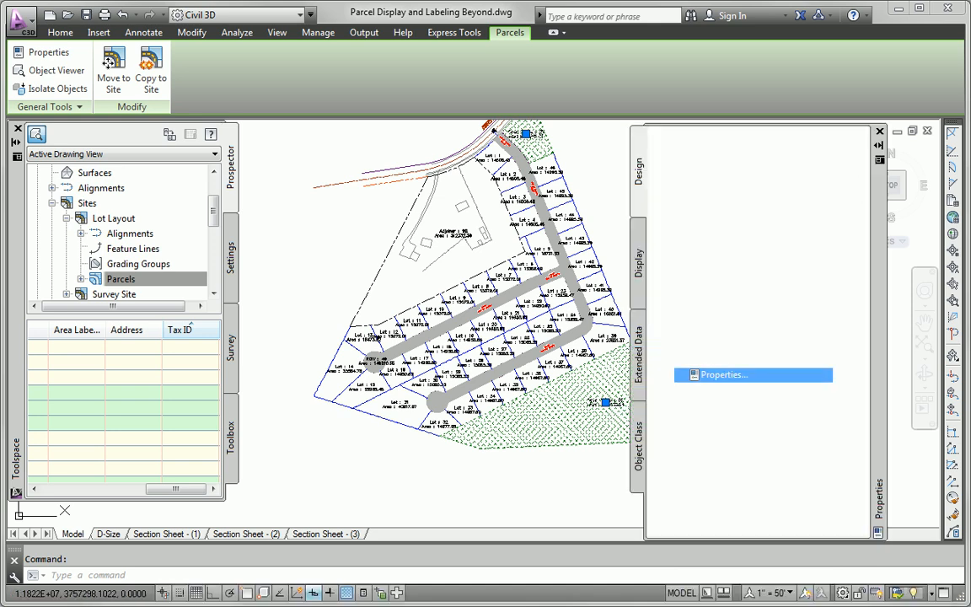
click(804, 199)
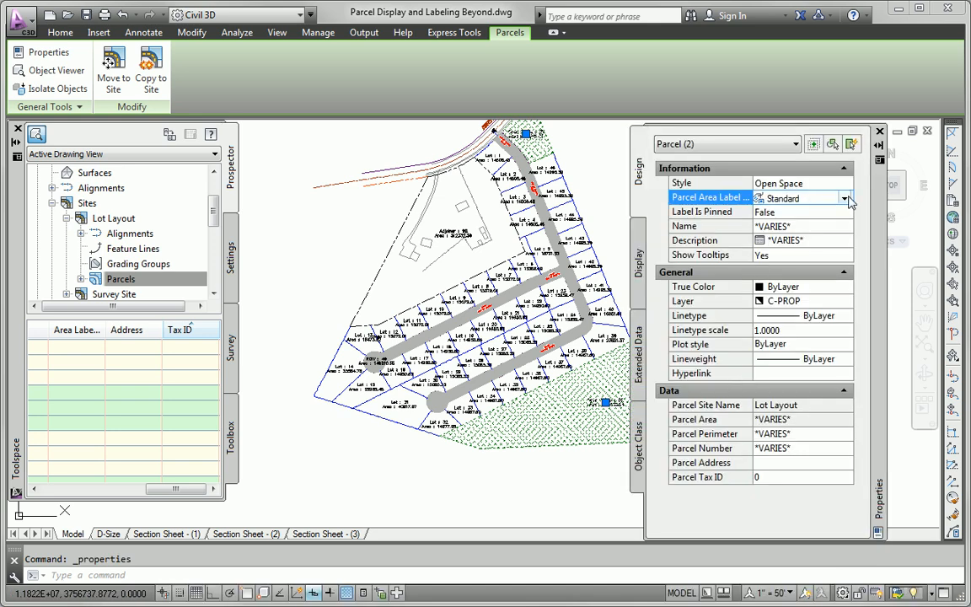
click(845, 198)
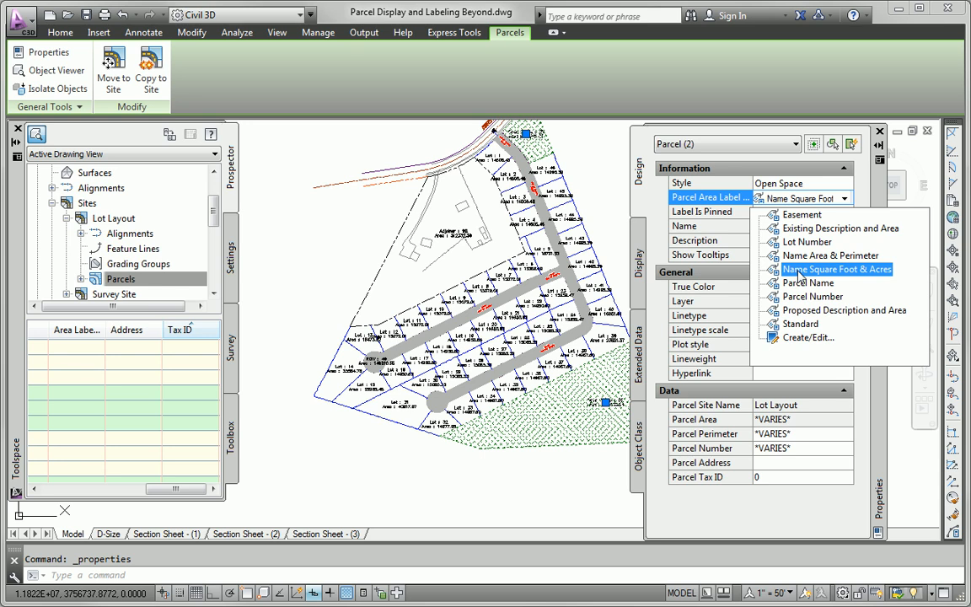
click(809, 310)
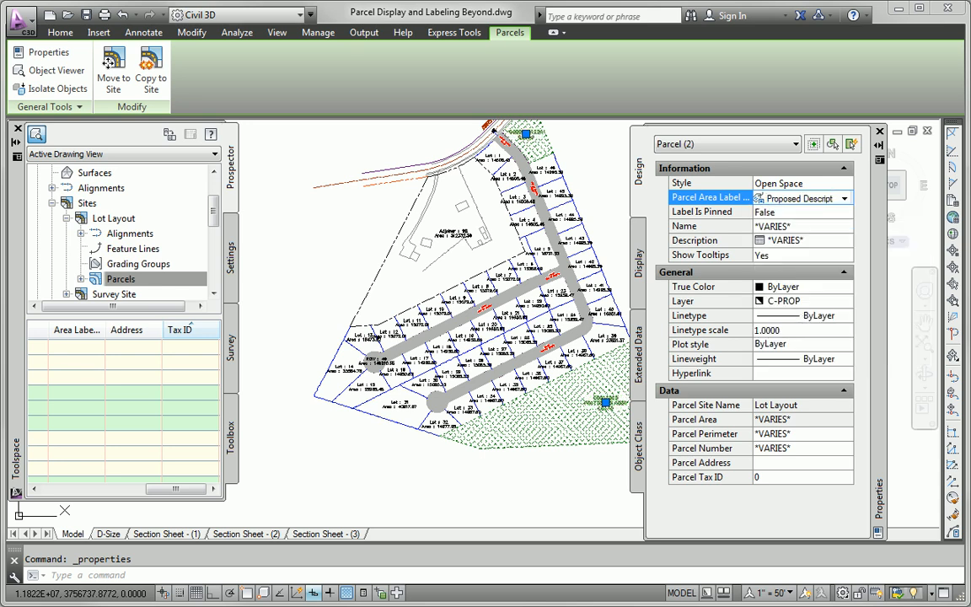
key(Escape)
scroll(540, 143, up, 6)
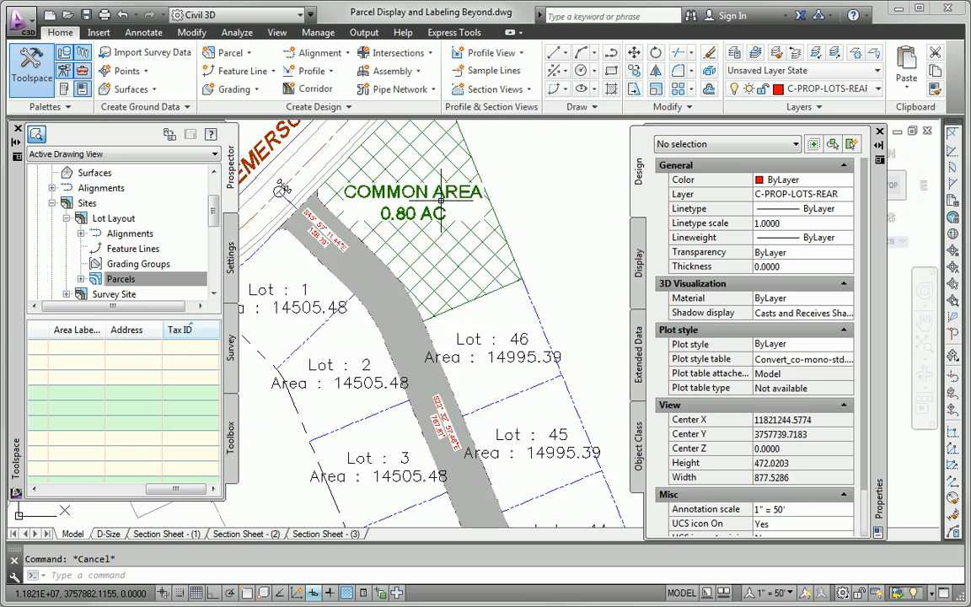
scroll(445, 287, down, 4)
scroll(449, 287, down, 3)
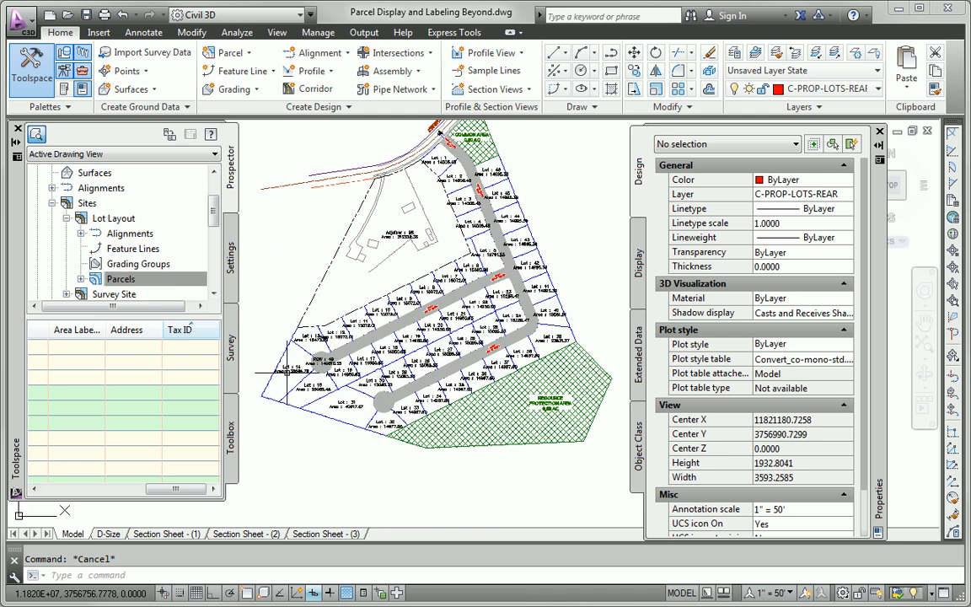
scroll(341, 359, up, 7)
click(320, 335)
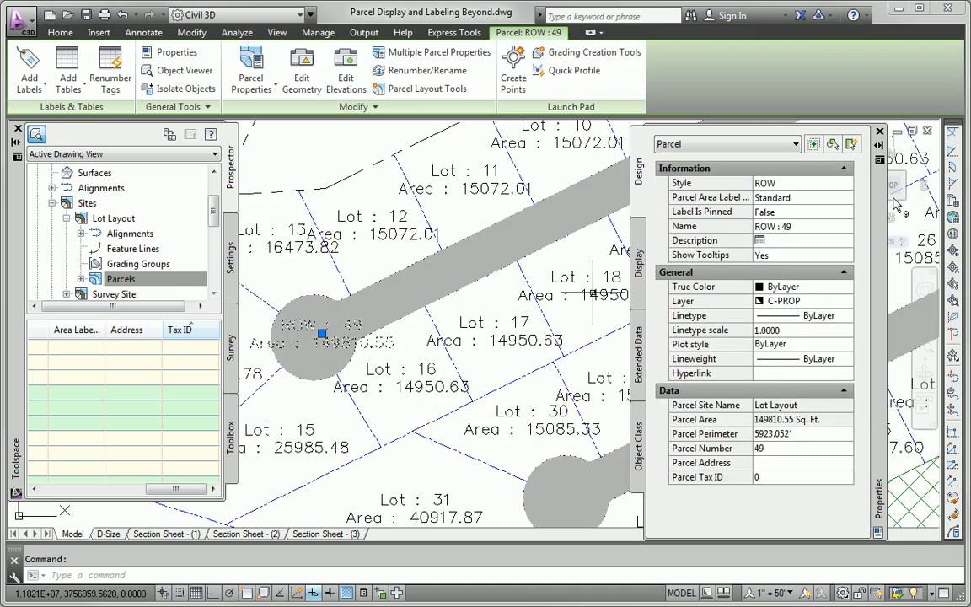
click(837, 199)
click(845, 198)
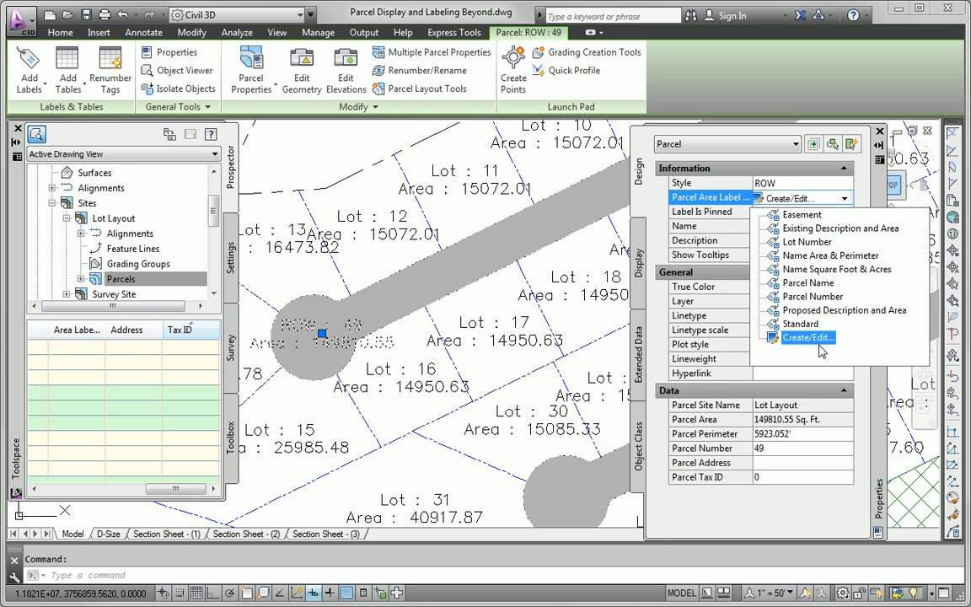
click(807, 282)
key(Escape)
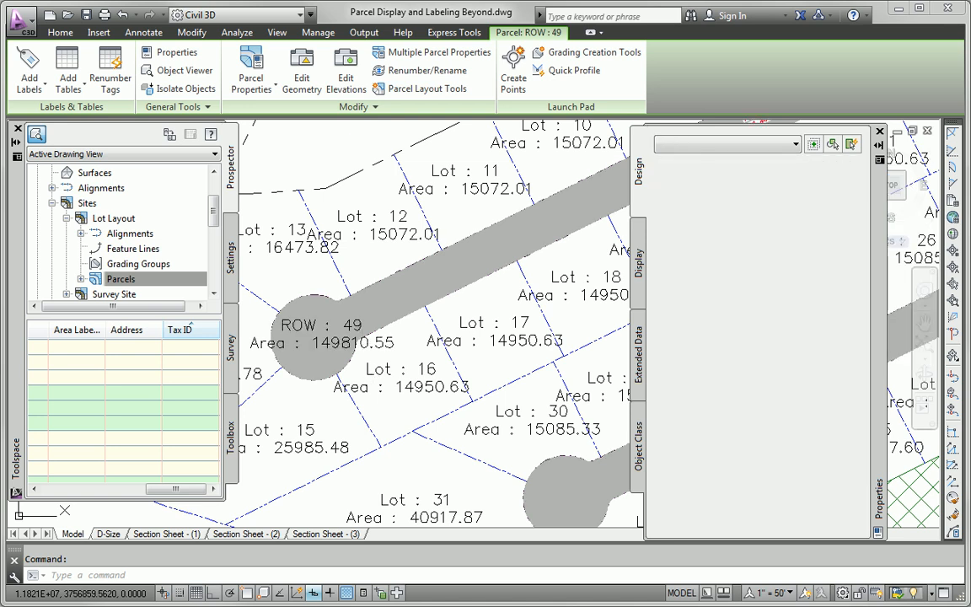
Step: Remove the area label from the ROW parcel by setting its area selection label style to none in the parcel's composition properties
click(295, 320)
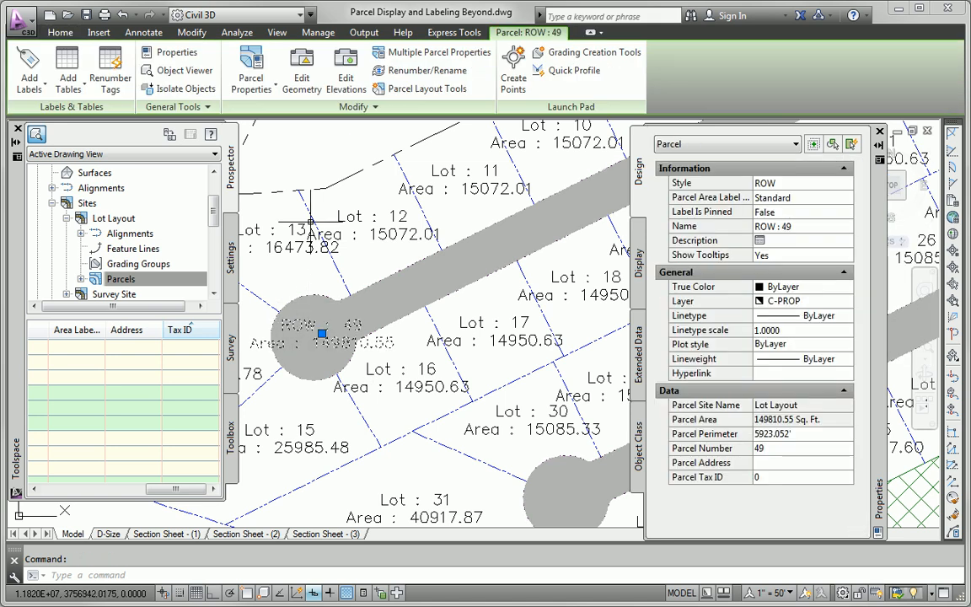
click(251, 68)
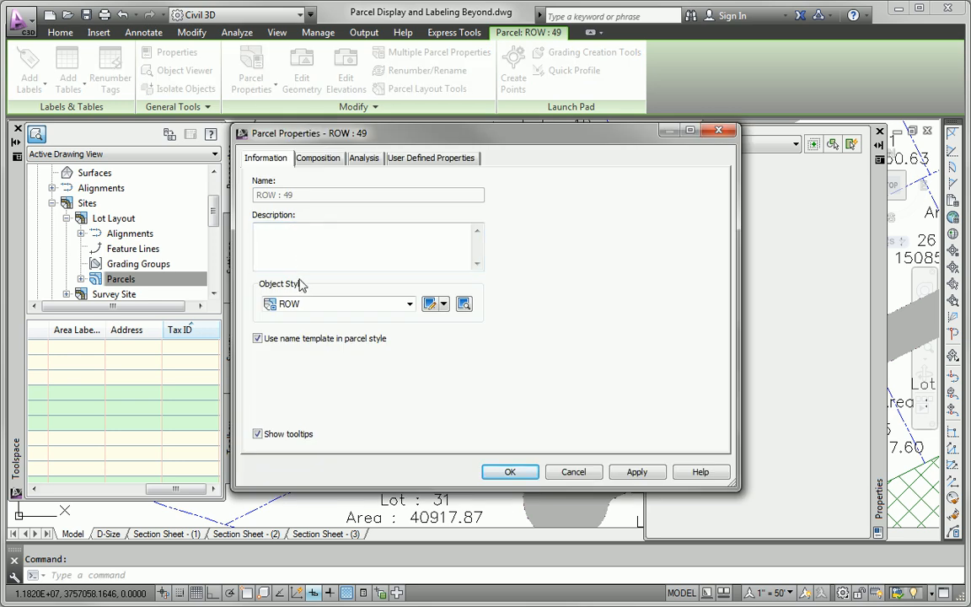
click(311, 303)
click(432, 416)
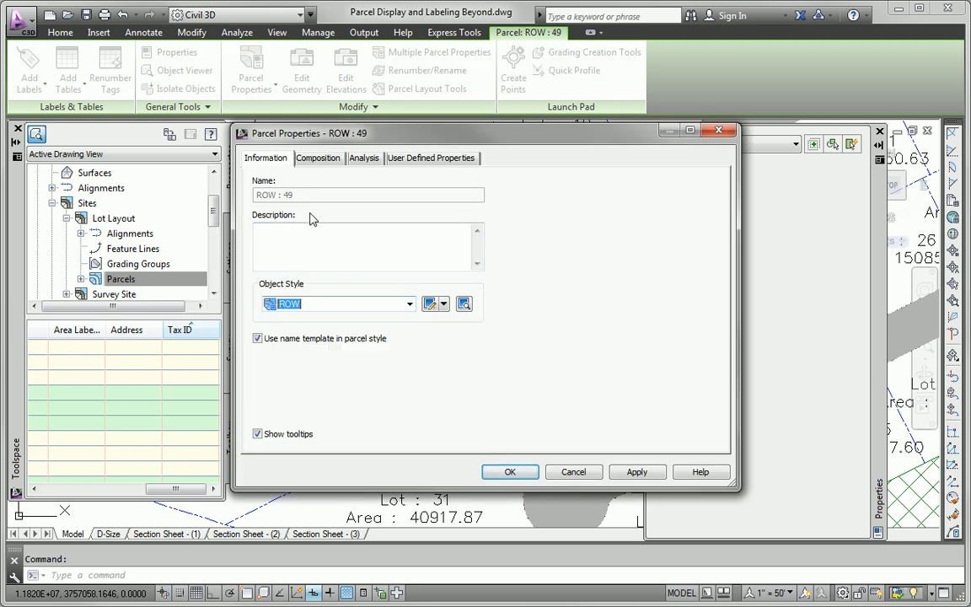
click(317, 159)
click(314, 200)
click(310, 217)
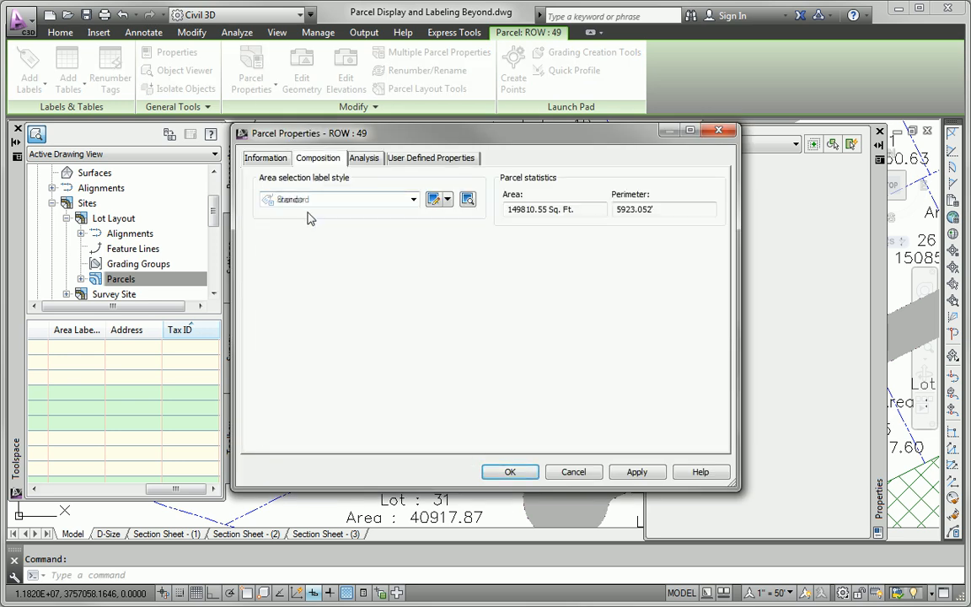
click(522, 476)
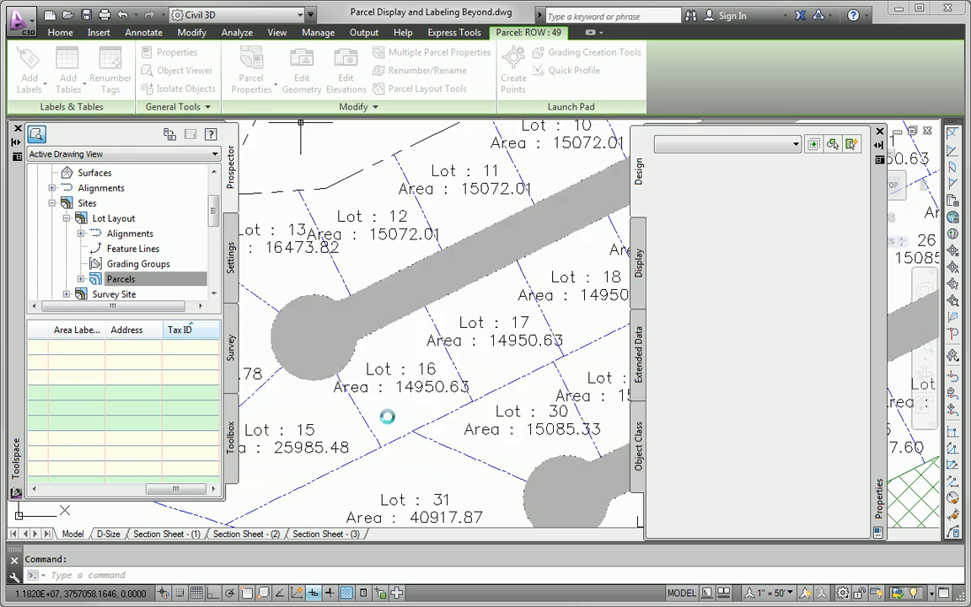
key(Escape)
Step: Set the area label style of the Adjoiner parcel to Existing Description and Area
scroll(387, 418, down, 4)
scroll(472, 375, down, 4)
scroll(291, 324, up, 5)
click(328, 335)
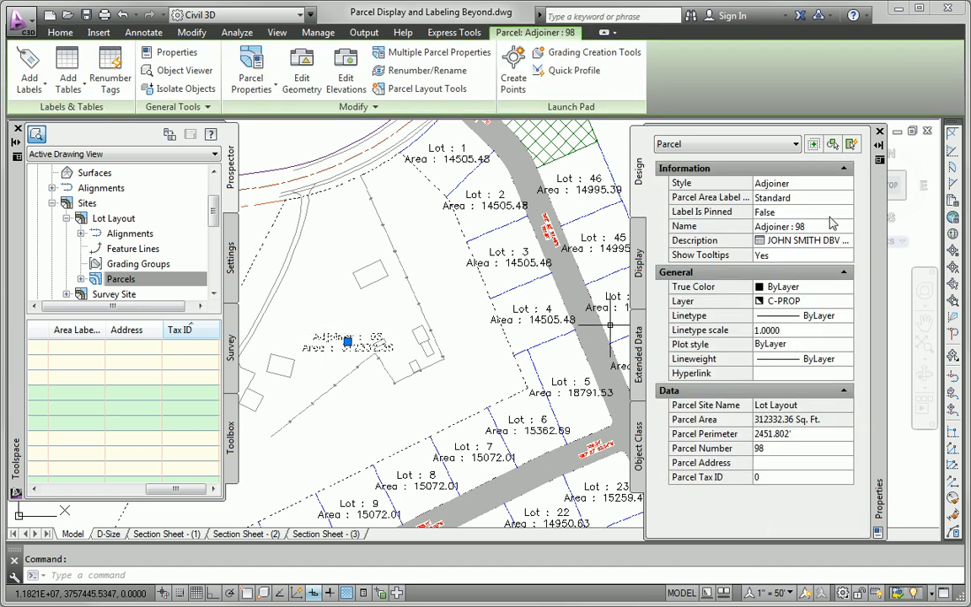
click(829, 197)
click(845, 199)
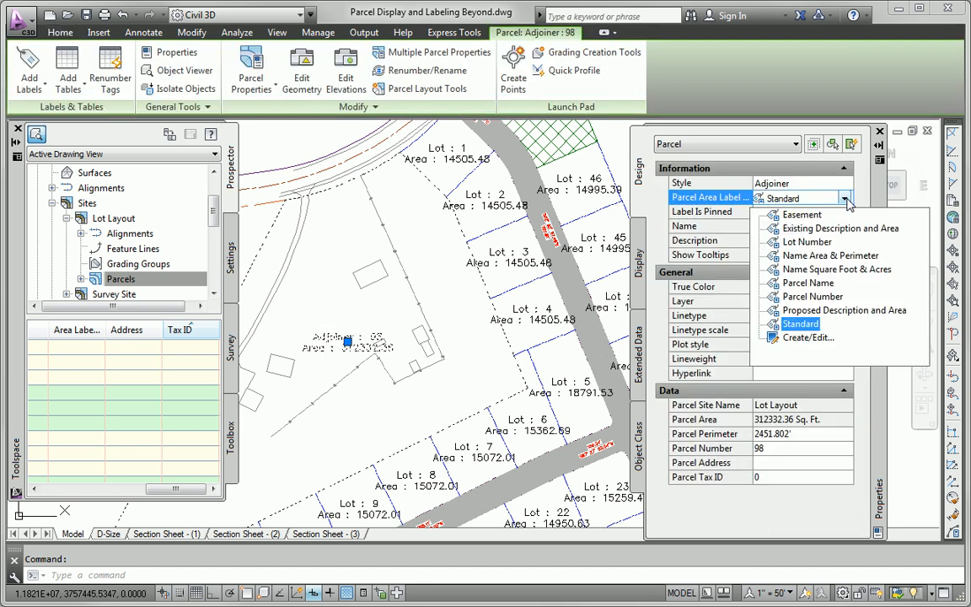
click(804, 229)
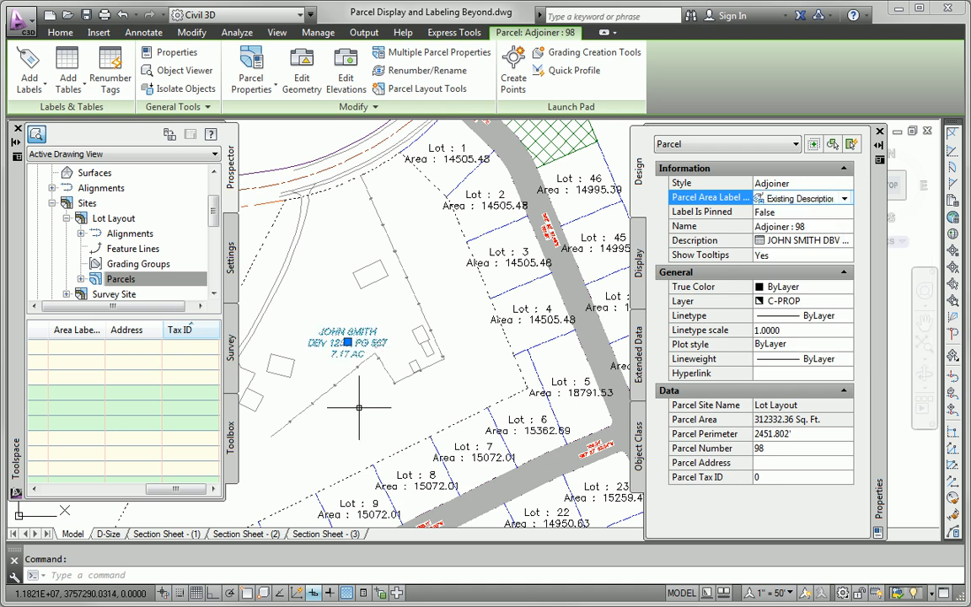
key(Escape)
scroll(371, 392, down, 3)
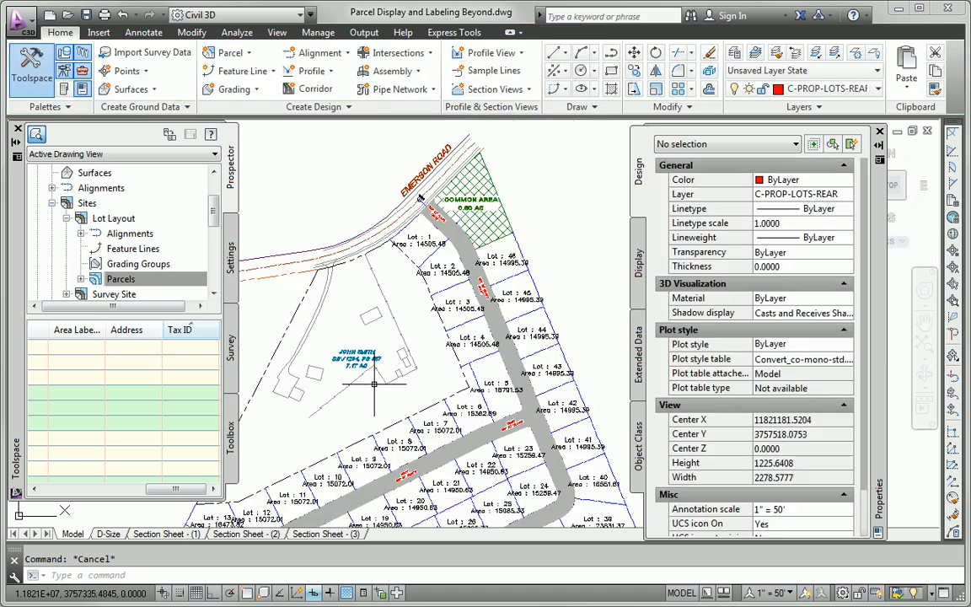
middle_drag(376, 384, 391, 317)
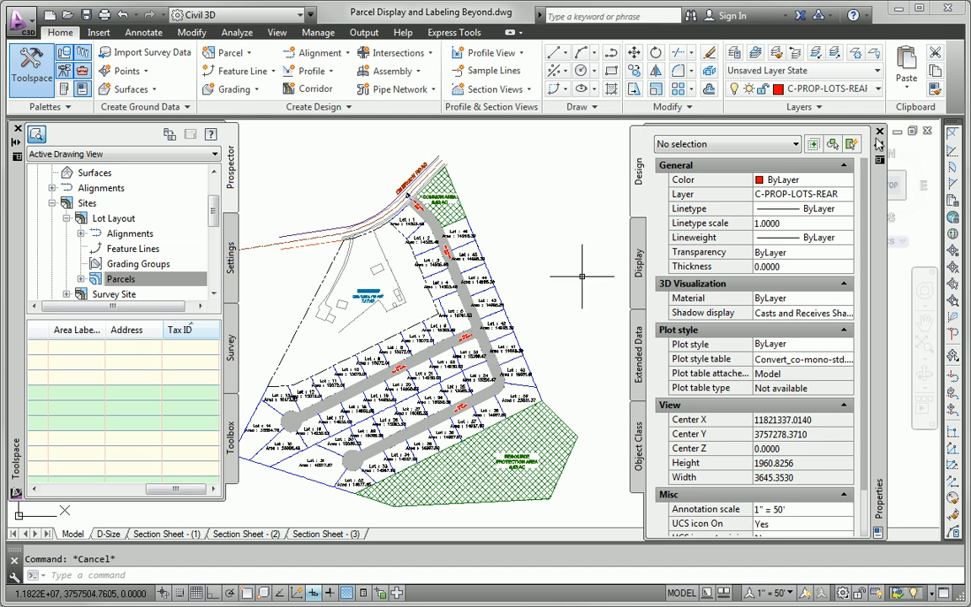
Step: Close the object properties and list the individual parcels of the Lot Layout site
click(879, 133)
click(87, 284)
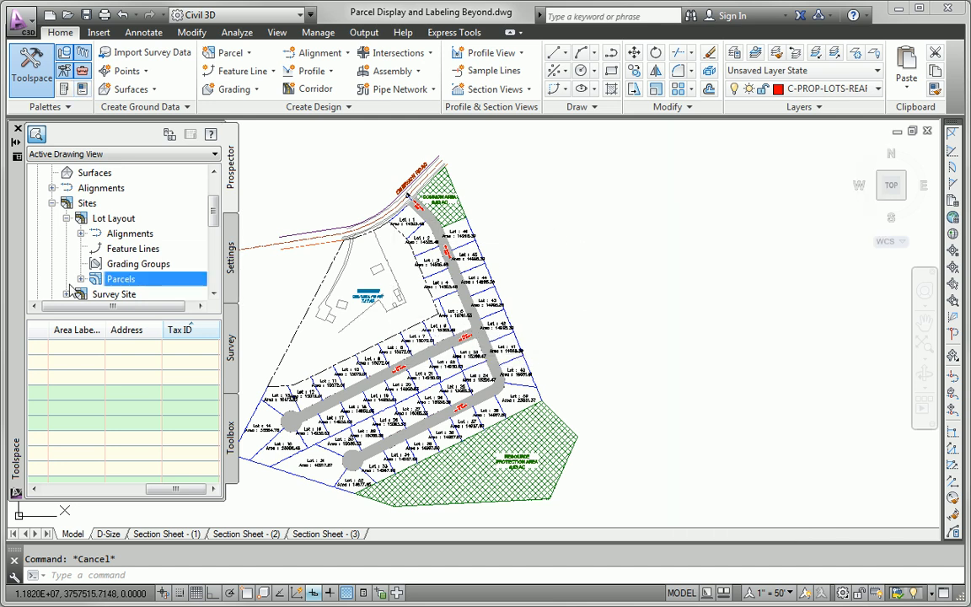
click(80, 278)
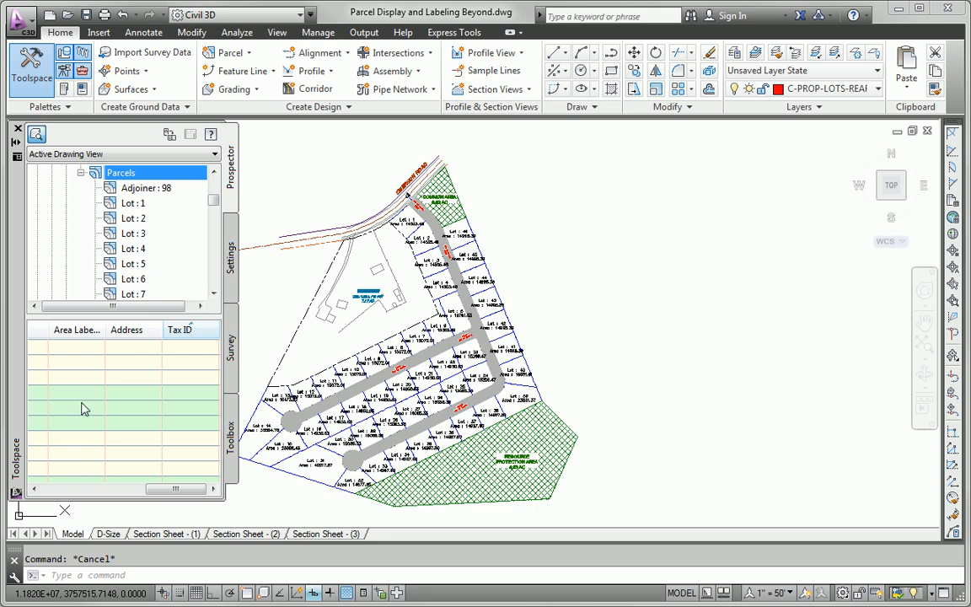
Step: Start Multiple Parcel Properties from Lot 1 and trace a selection path through all the residential lots along the roads
middle_drag(607, 336, 815, 336)
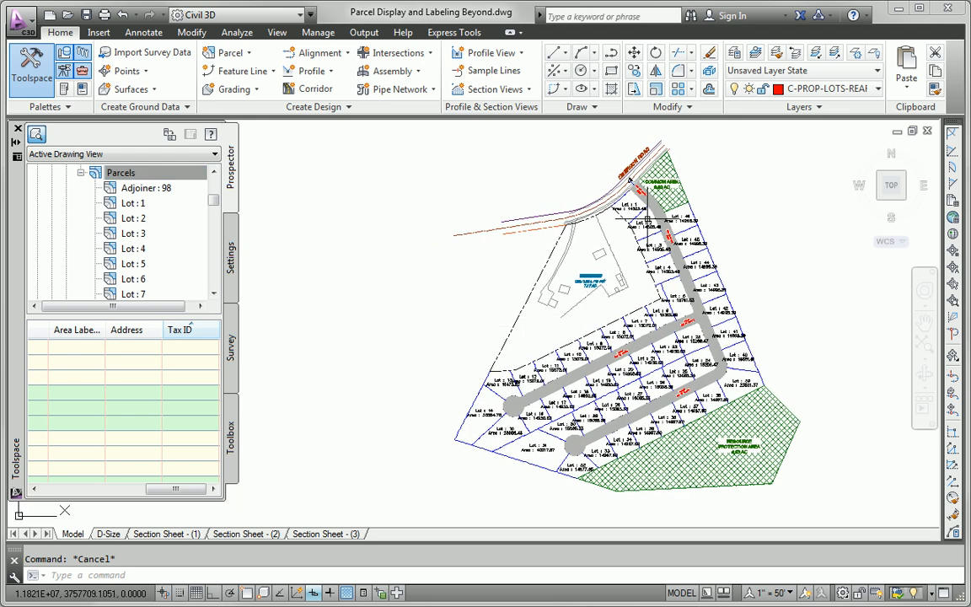
click(628, 180)
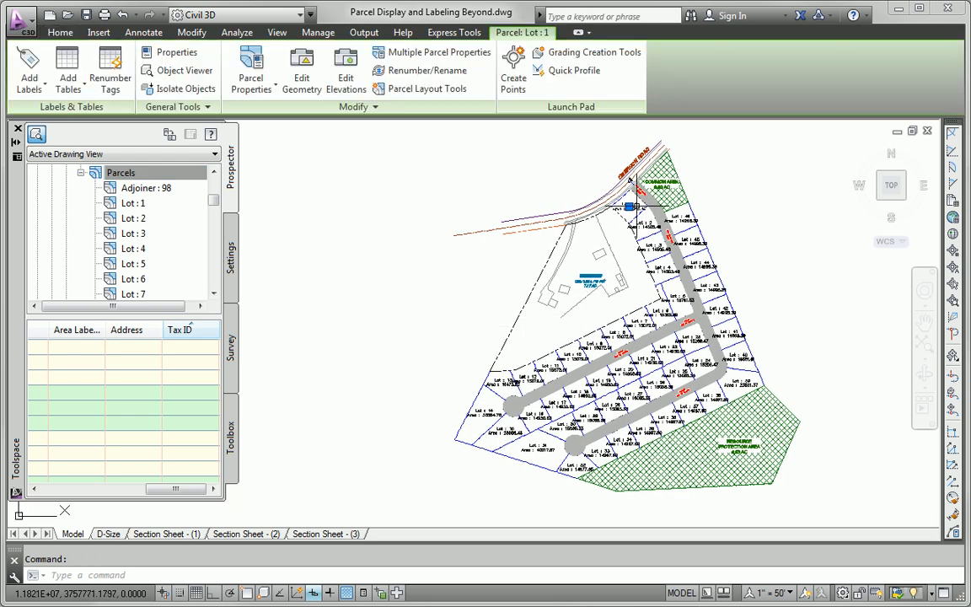
click(447, 49)
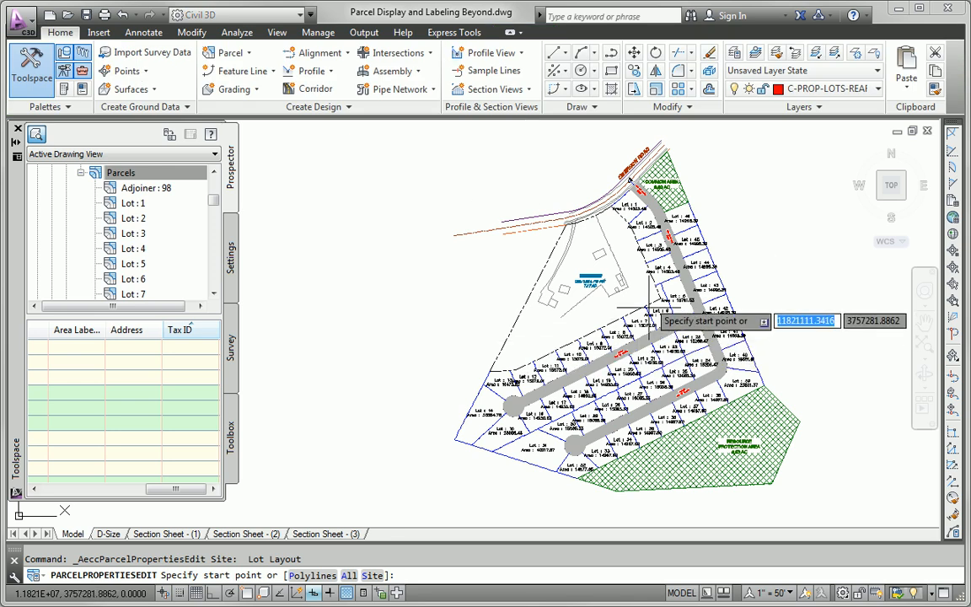
click(629, 180)
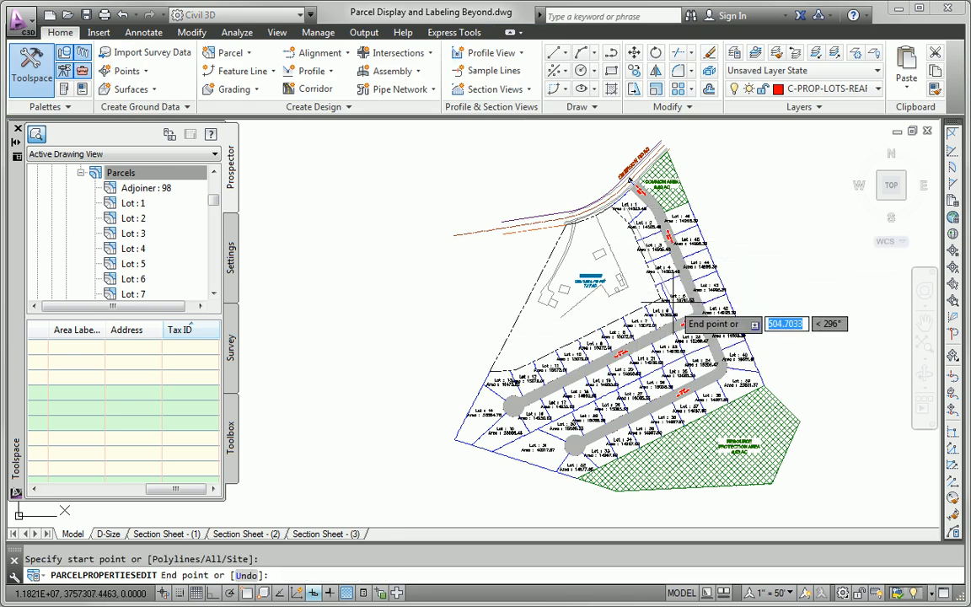
click(645, 320)
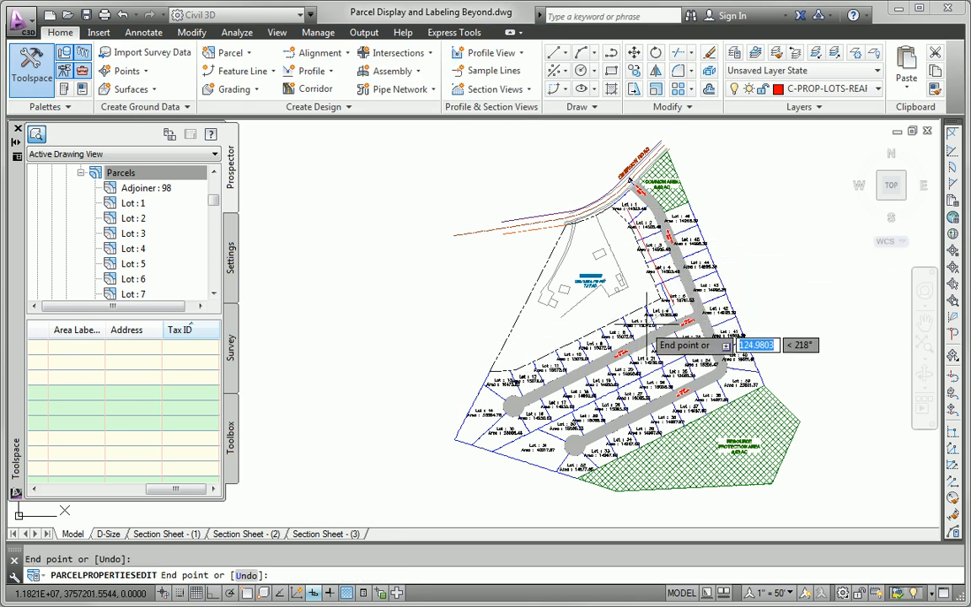
click(498, 438)
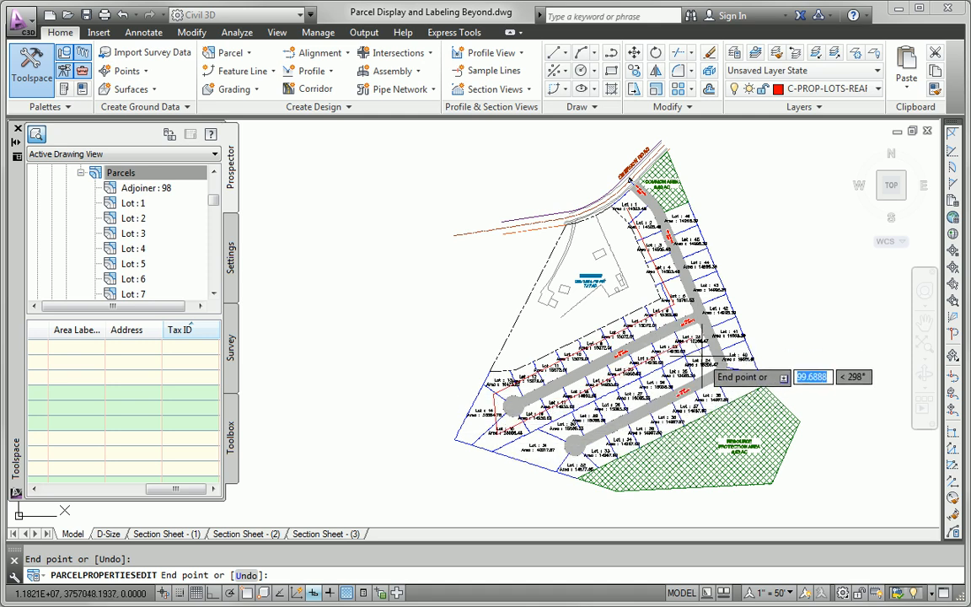
click(681, 385)
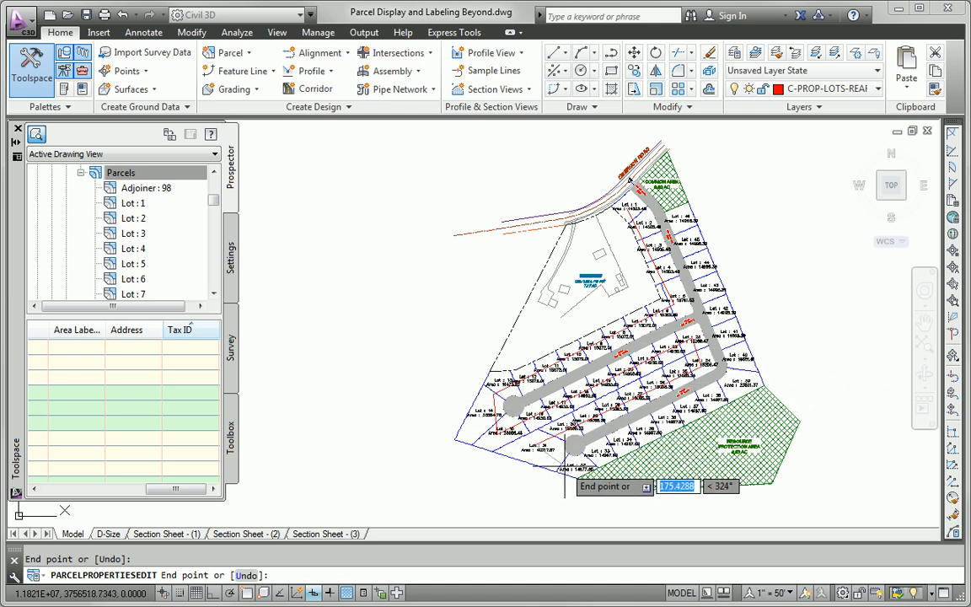
click(565, 469)
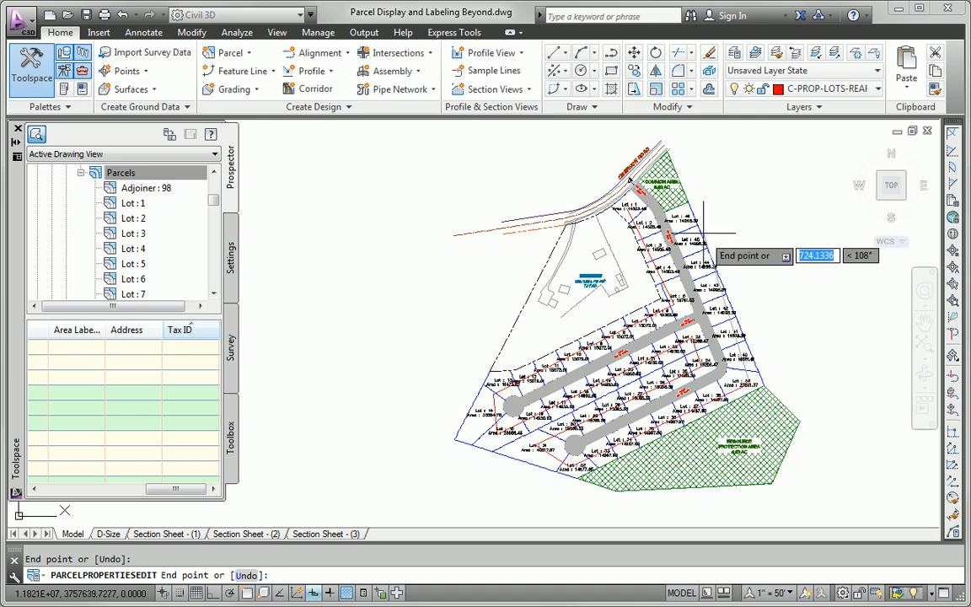
click(679, 222)
key(Return)
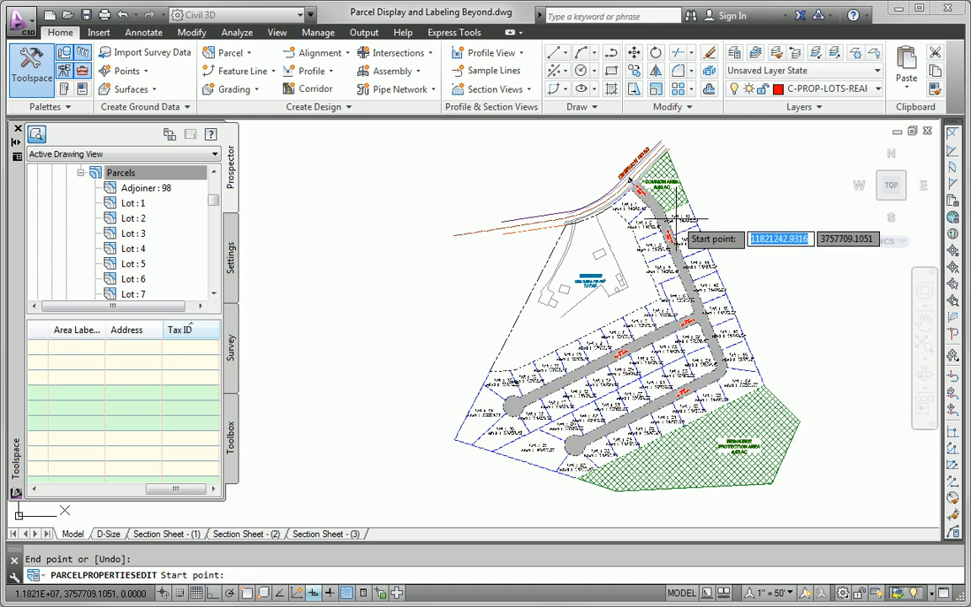
key(Return)
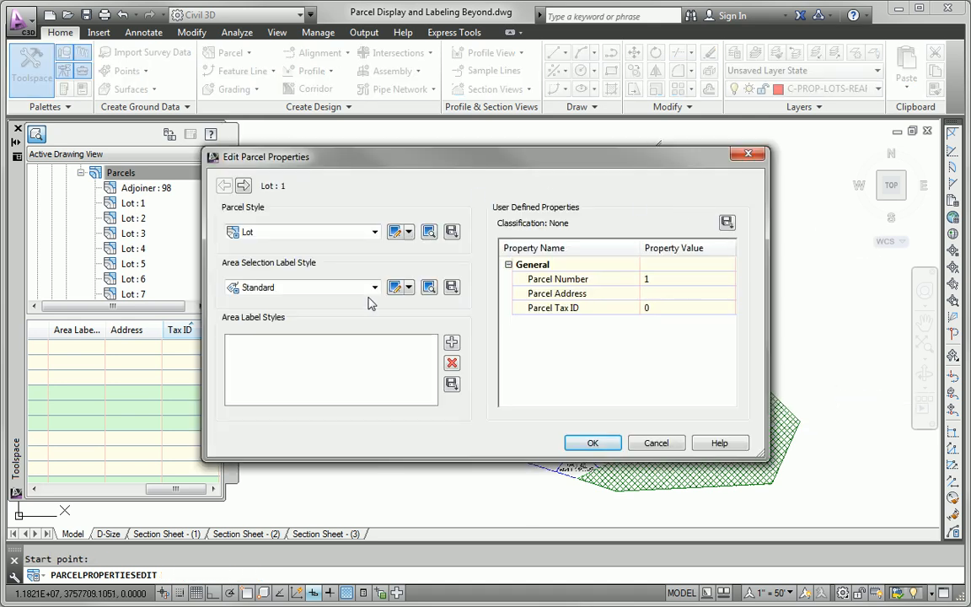
Step: Set the area selection label style to Lot Number and apply it to all the selected lot parcels
click(374, 288)
click(279, 329)
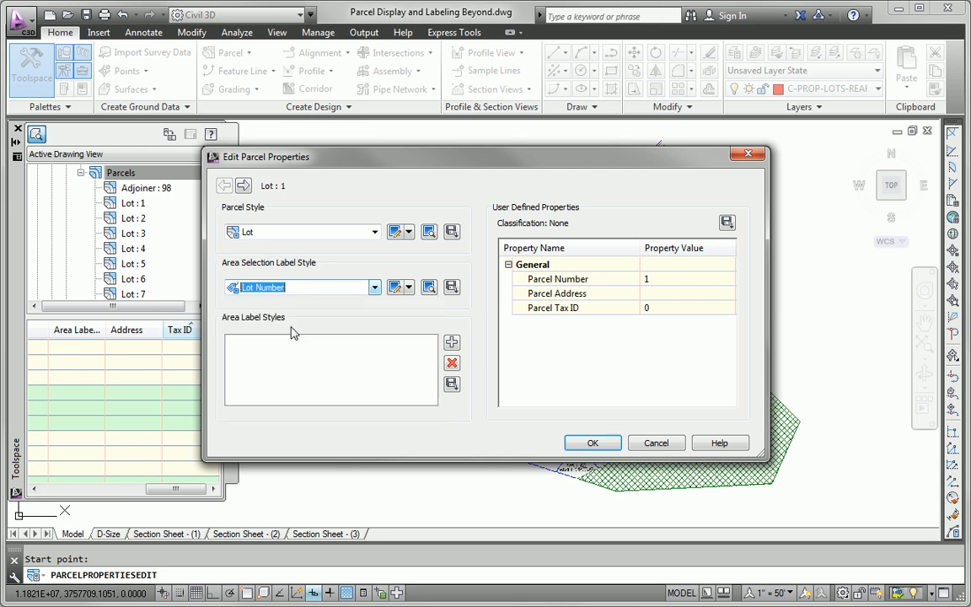
click(451, 288)
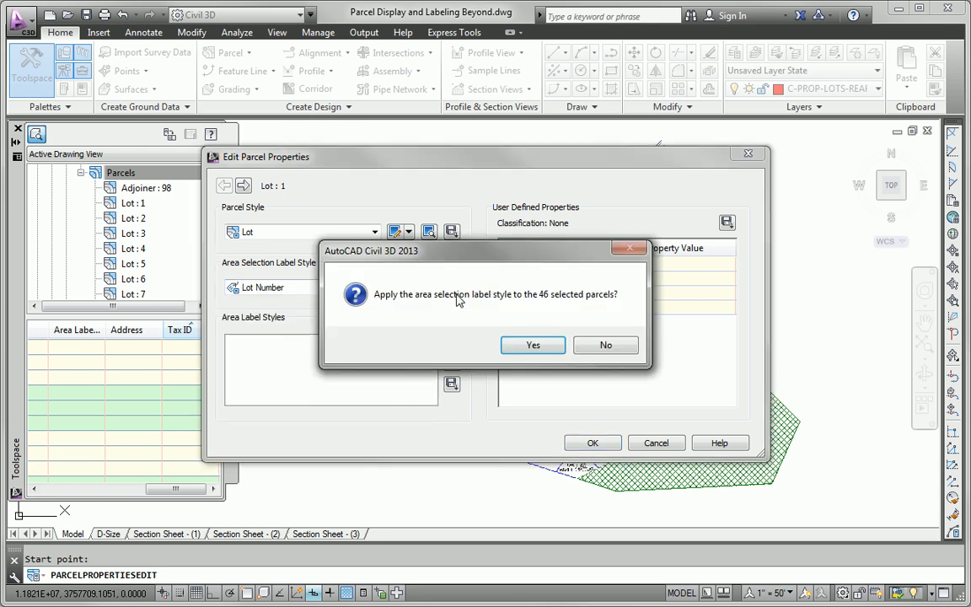
click(533, 347)
click(603, 446)
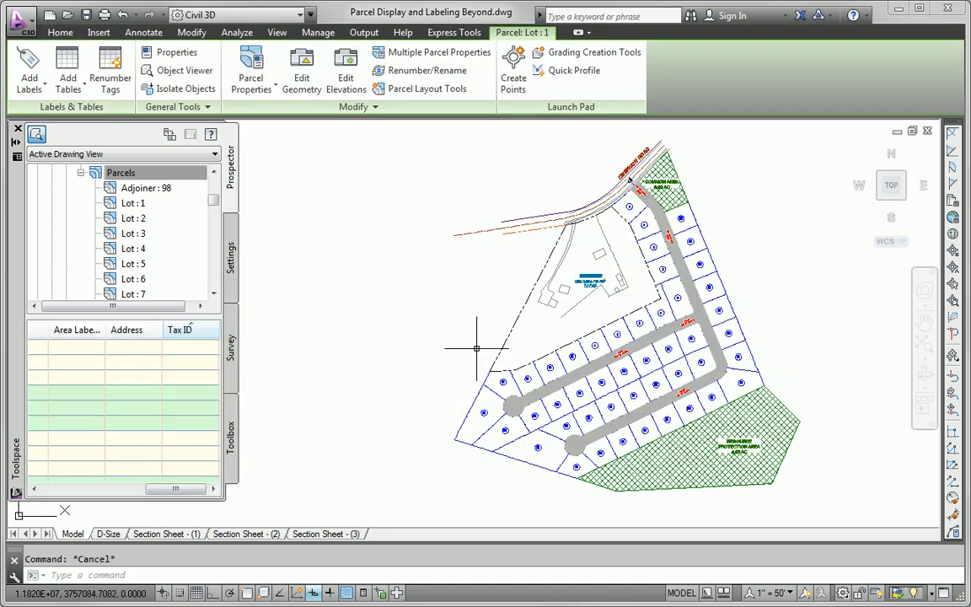
key(Escape)
Step: Examine the circled lot number labels across the subdivision, down to the lots near the Emerson road entrance
scroll(506, 321, up, 3)
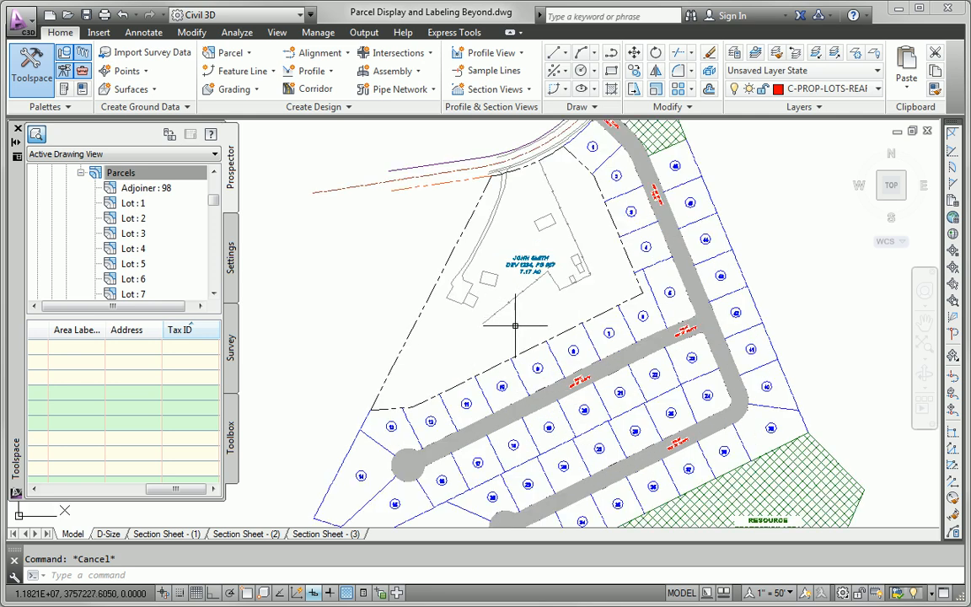
middle_drag(515, 324, 419, 343)
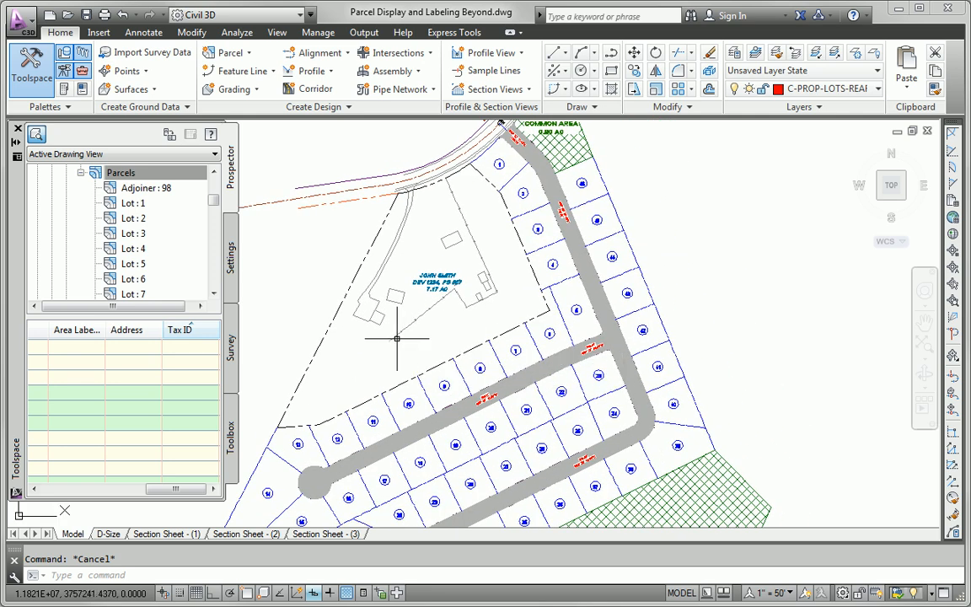
scroll(401, 342, down, 2)
mouse_move(401, 345)
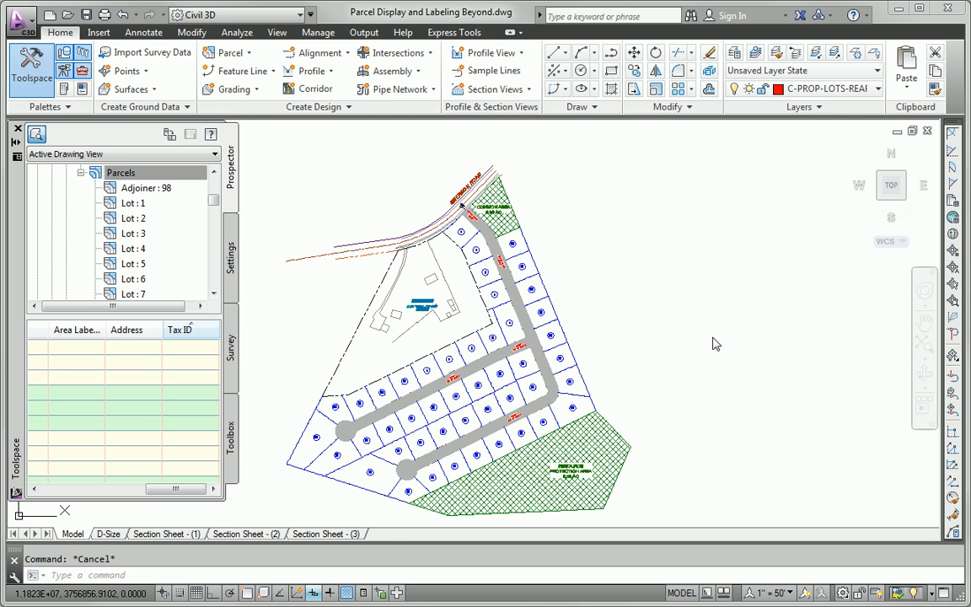
middle_drag(713, 341, 766, 331)
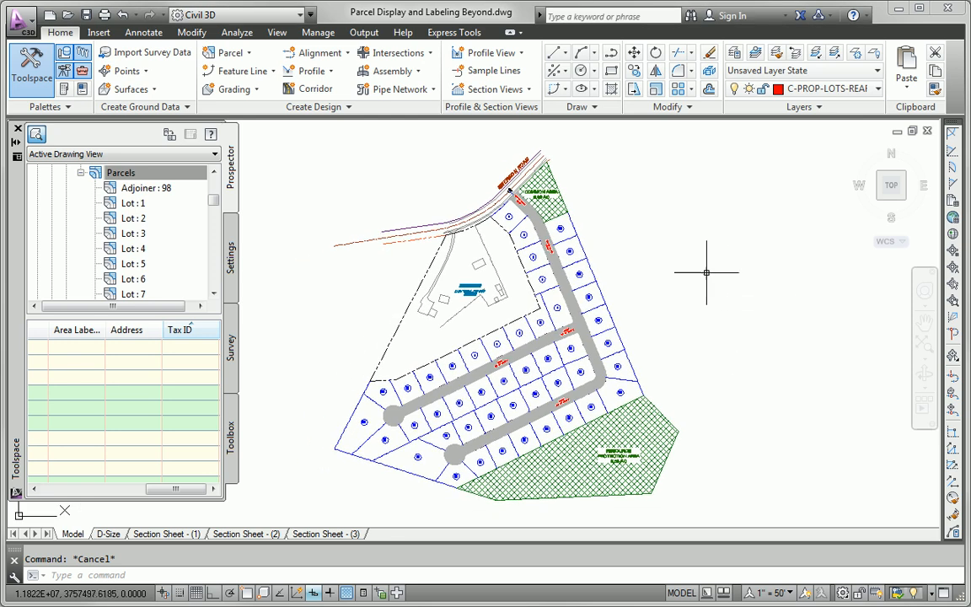
scroll(522, 212, up, 7)
middle_drag(521, 217, 552, 307)
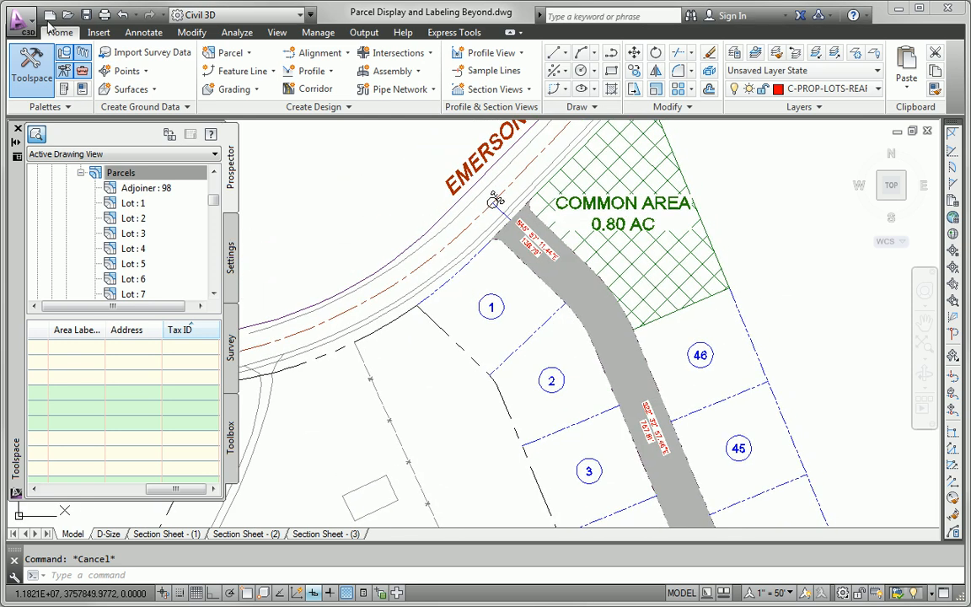
Step: Start adding Civil 3D labels and close the Toolspace palette to clear the drawing area
click(142, 33)
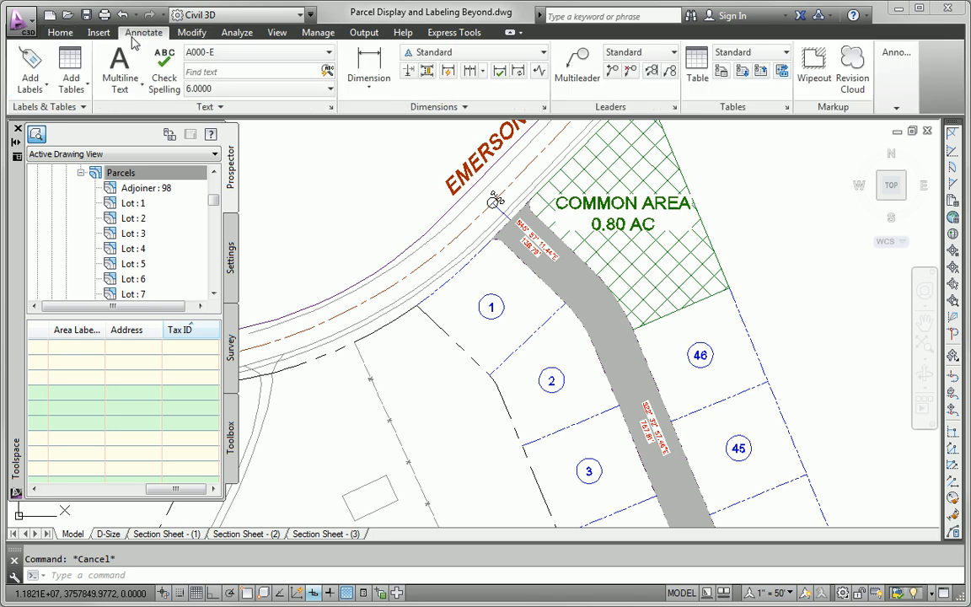
click(34, 59)
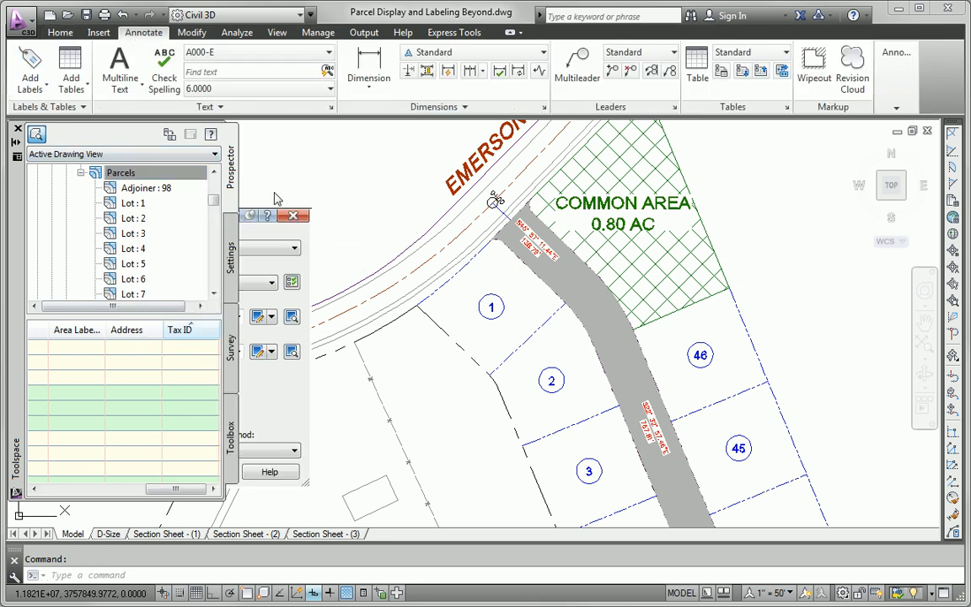
click(18, 129)
click(183, 187)
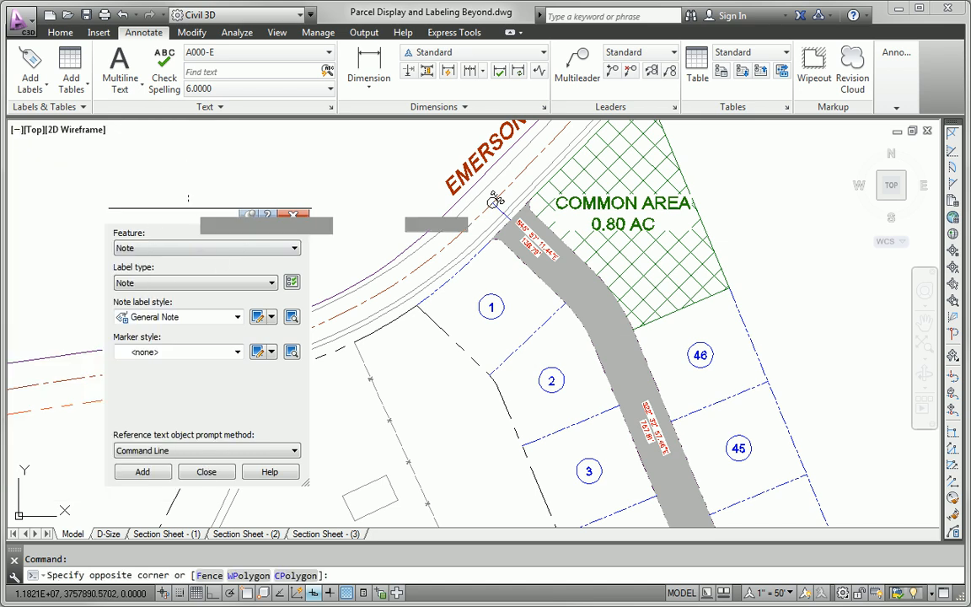
click(207, 201)
click(208, 201)
click(185, 185)
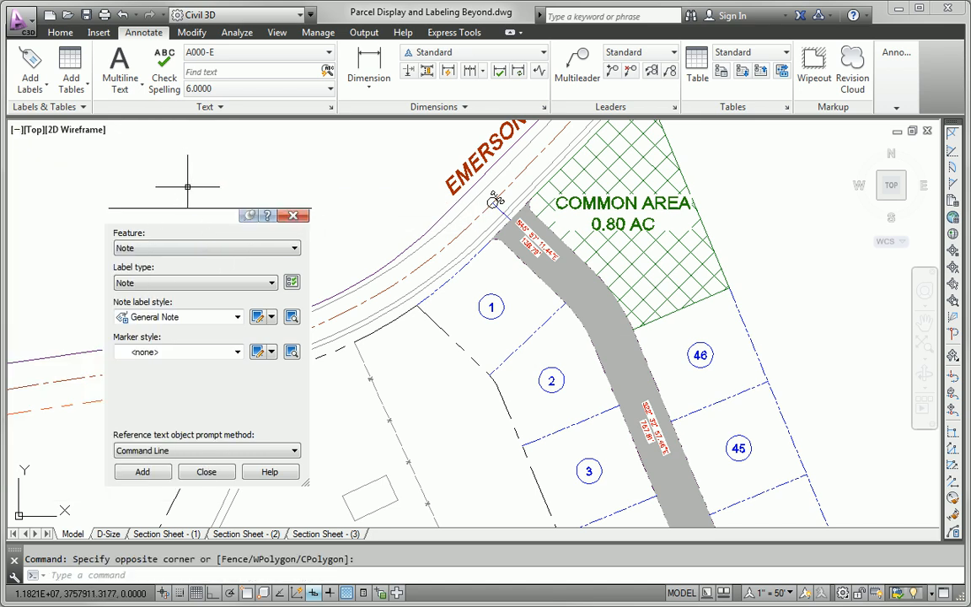
Step: Set the label feature to Parcel and the label type to Multiple Segment
click(169, 248)
click(129, 290)
click(144, 283)
click(148, 306)
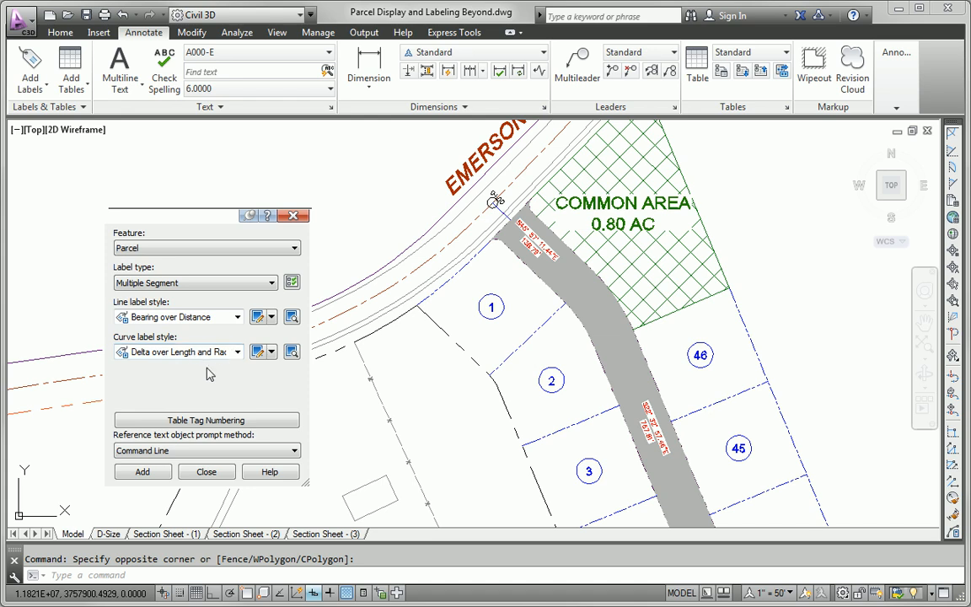
Step: Add clockwise segment labels to Lots 1 through 4 with the Bearing over Distance line label style
click(142, 472)
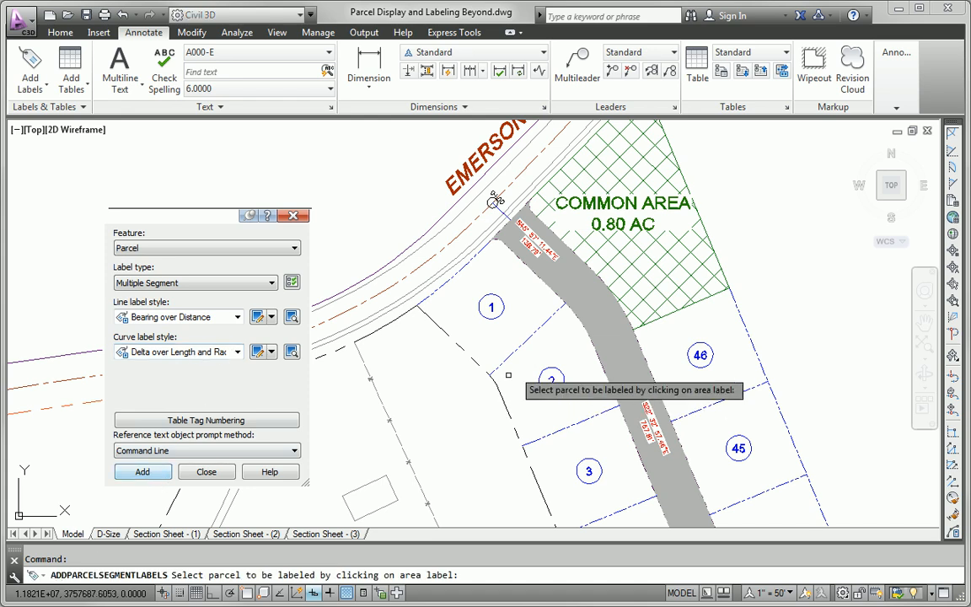
click(501, 313)
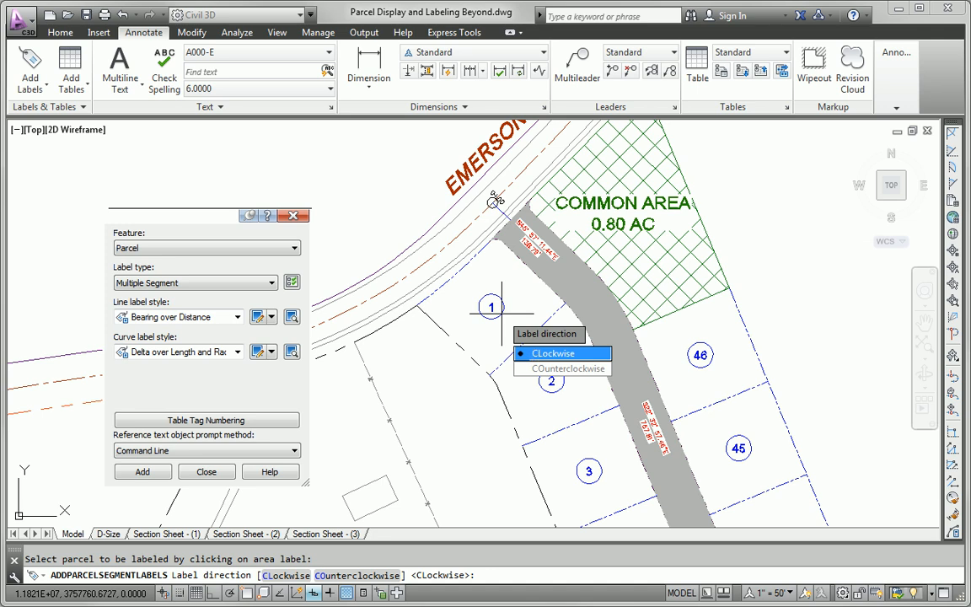
click(552, 353)
click(552, 380)
key(Return)
click(595, 480)
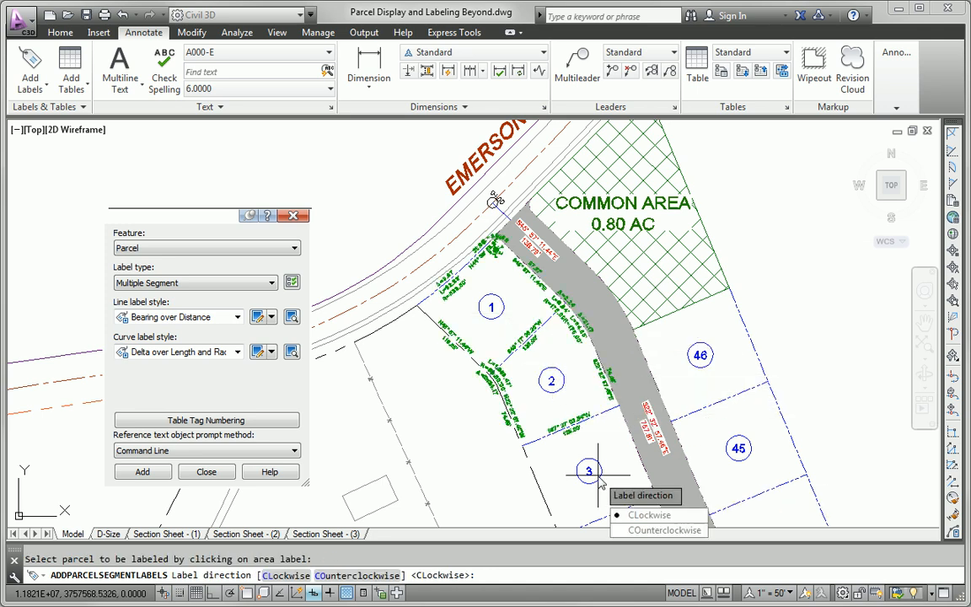
key(Return)
middle_drag(585, 423, 488, 178)
click(526, 312)
key(Return)
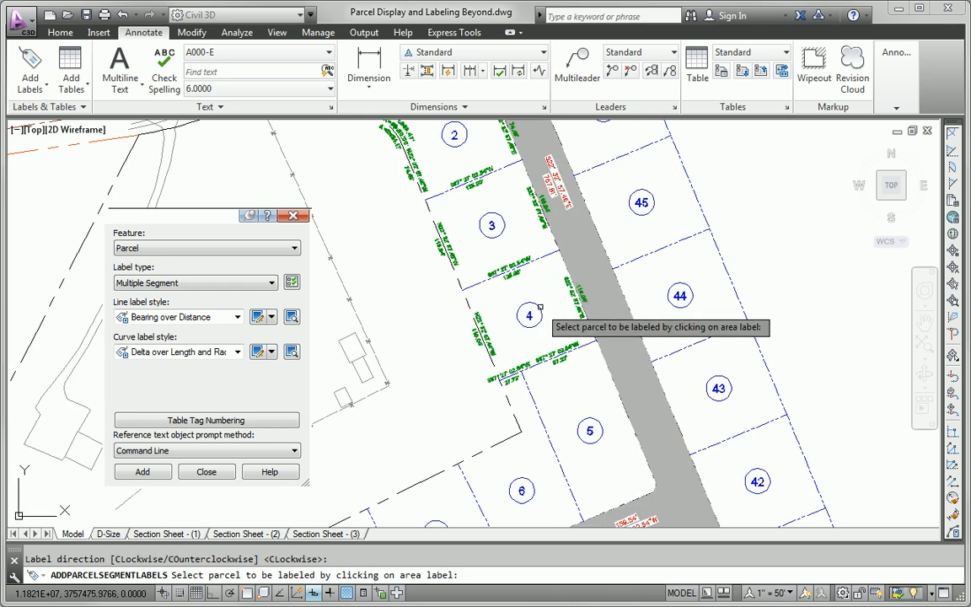
Step: Add clockwise segment labels to Lots 5 through 9 around the road corner
click(587, 428)
key(Return)
middle_drag(598, 451, 672, 305)
click(598, 348)
key(Return)
click(506, 387)
key(Return)
click(424, 426)
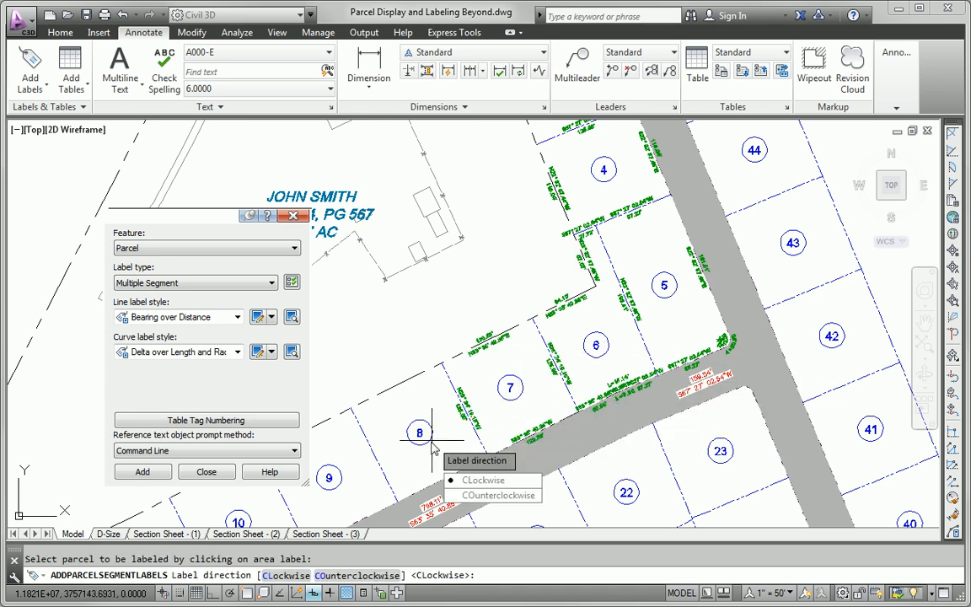
key(Return)
click(341, 478)
key(Return)
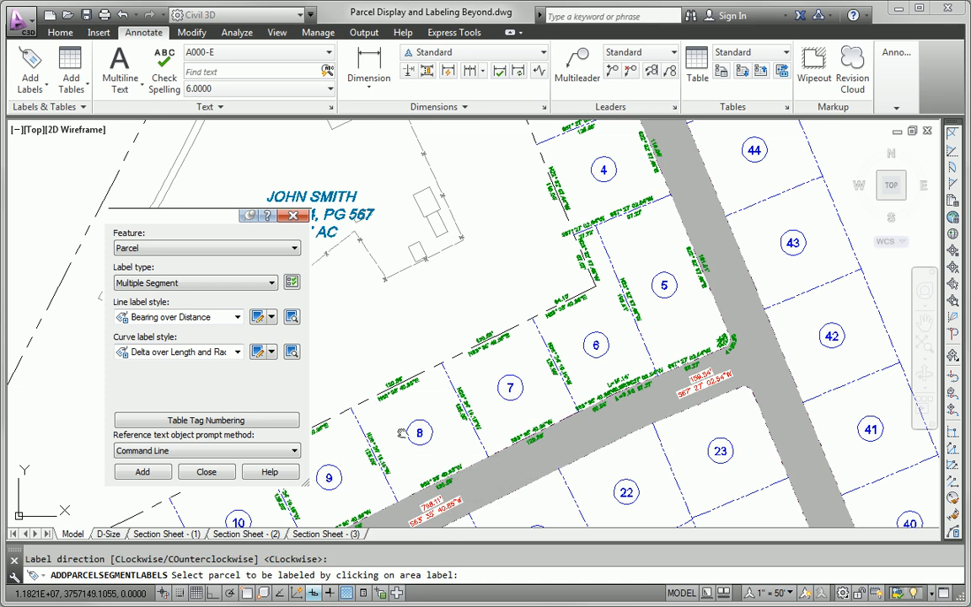
Step: Label the boundary segments of Lots 10 through 13 clockwise, up to the cul-de-sac
scroll(582, 479, down, 3)
click(535, 463)
key(Return)
click(515, 470)
key(Return)
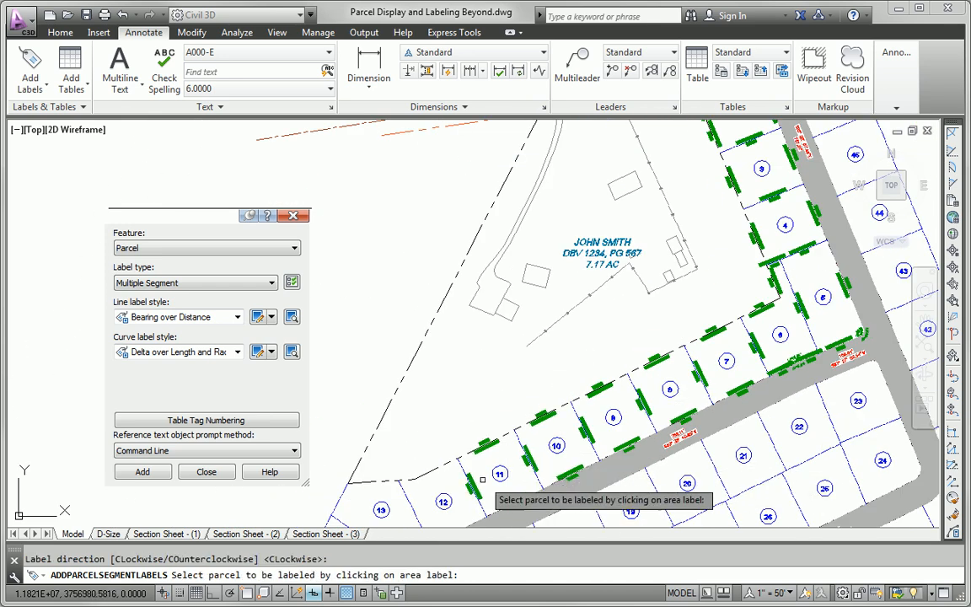
click(451, 504)
key(Return)
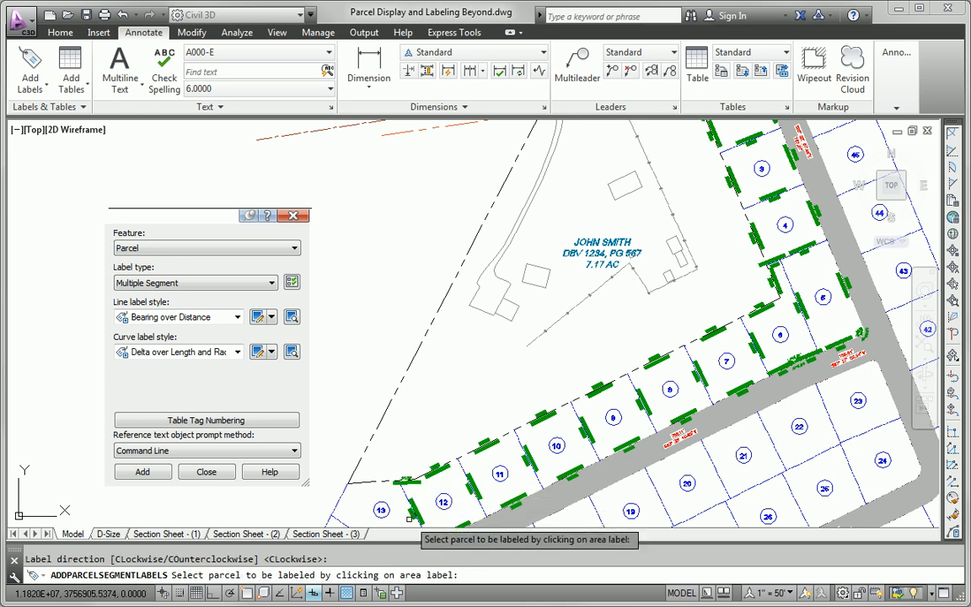
click(382, 509)
key(Return)
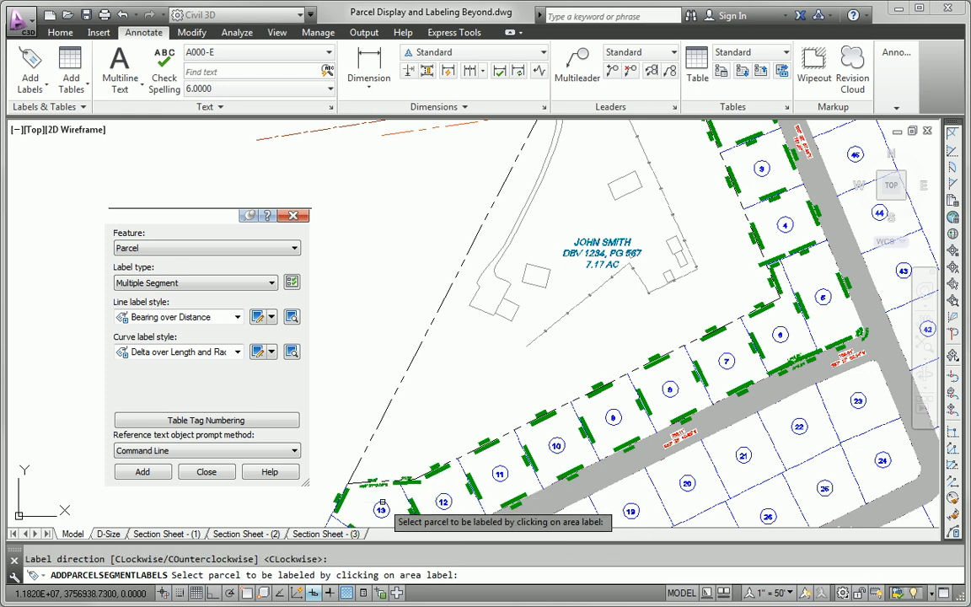
Step: Add clockwise segment labels to the large Adjoiner parcel and end the labeling command
middle_drag(506, 321, 485, 398)
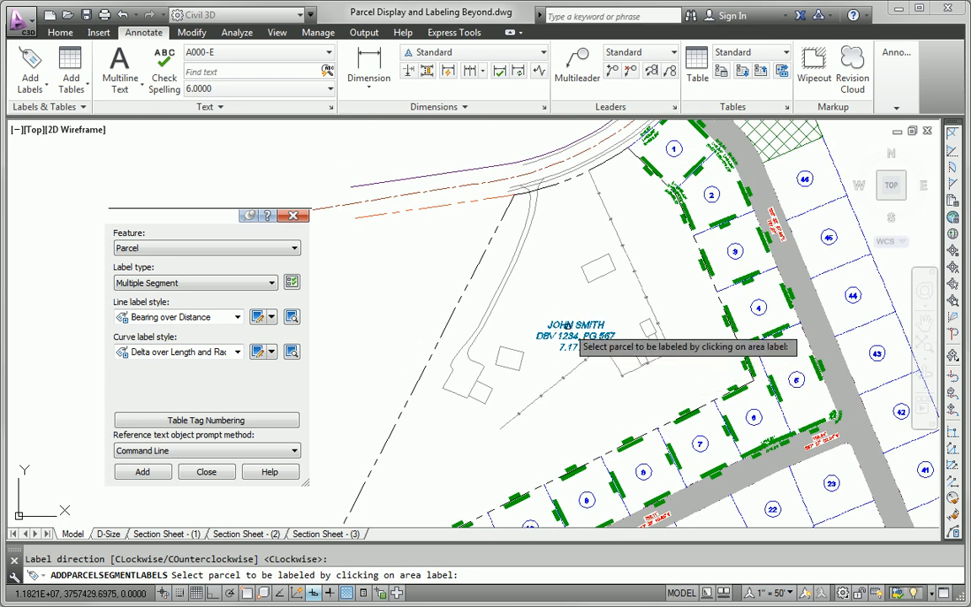
click(566, 325)
key(Return)
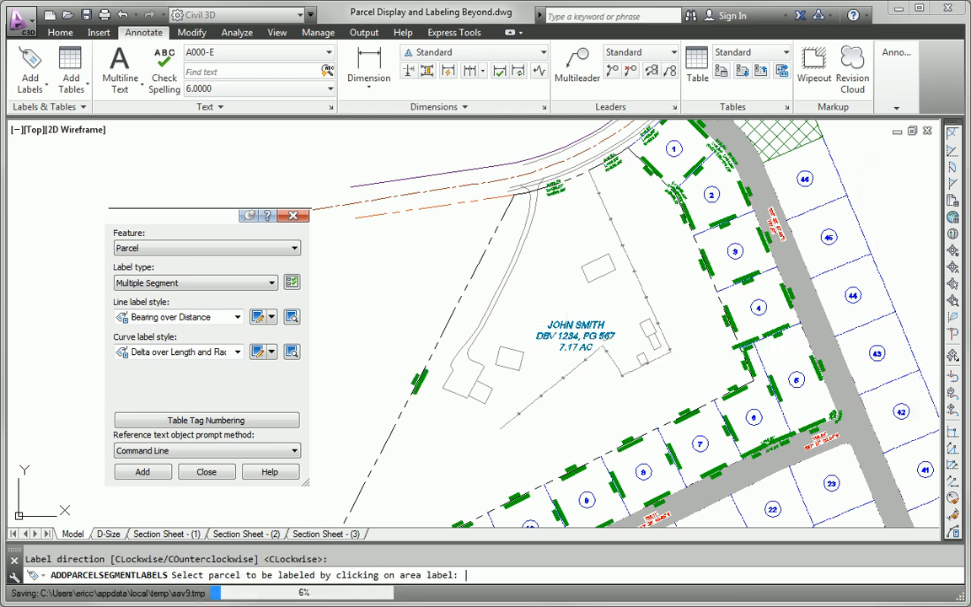
key(Escape)
Step: Set the line label style of the segment label on the Adjoiner's long west boundary to Bearing over Distance [Existing]
mouse_move(527, 316)
middle_down()
mouse_move(688, 193)
mouse_move(699, 207)
middle_up()
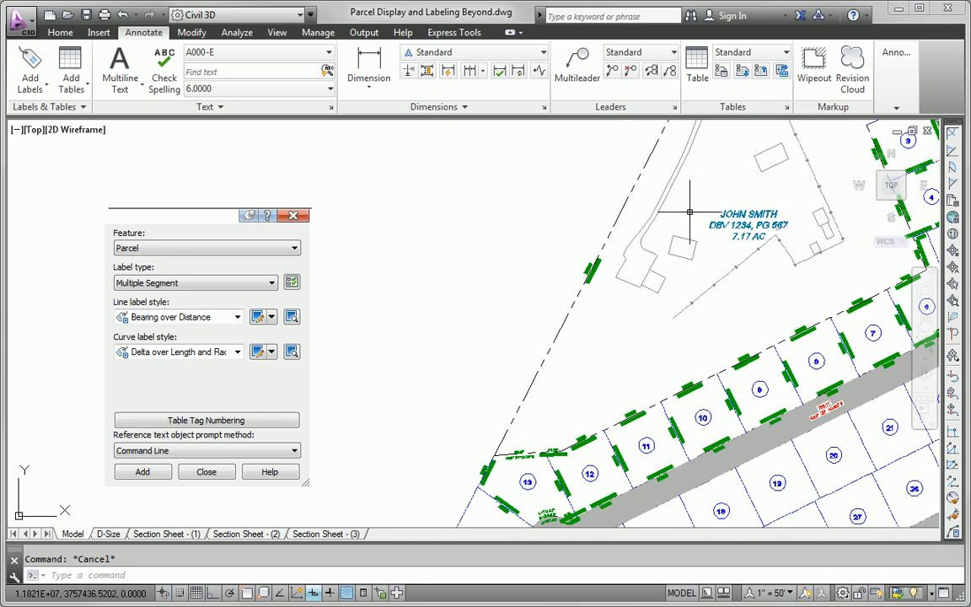
scroll(625, 268, up, 5)
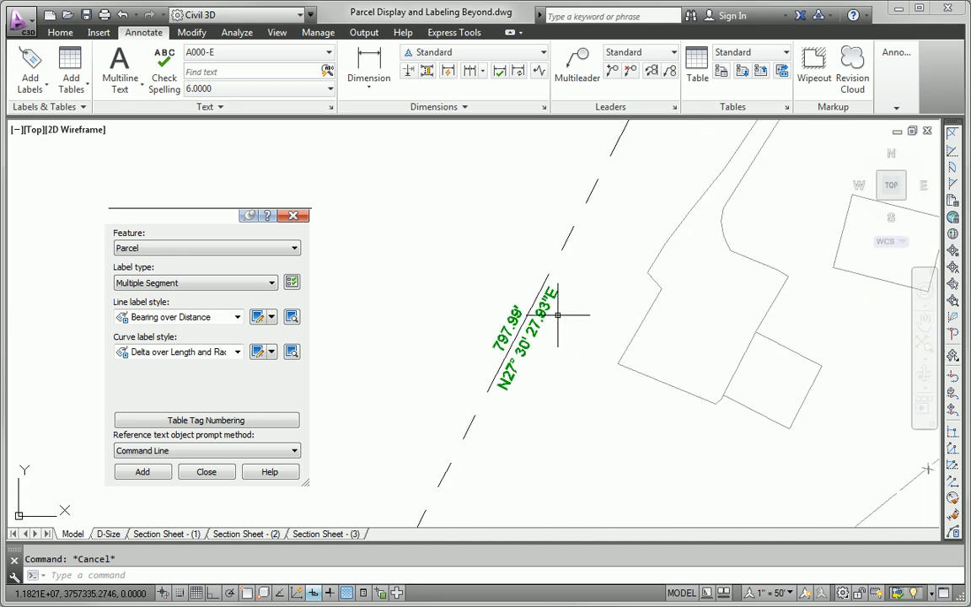
click(549, 311)
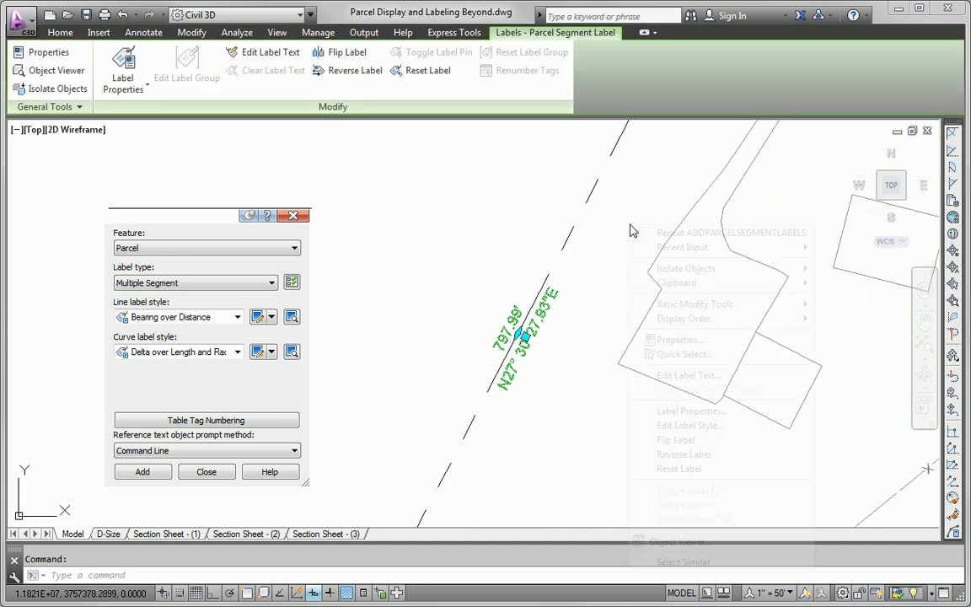
right_click(630, 225)
click(732, 411)
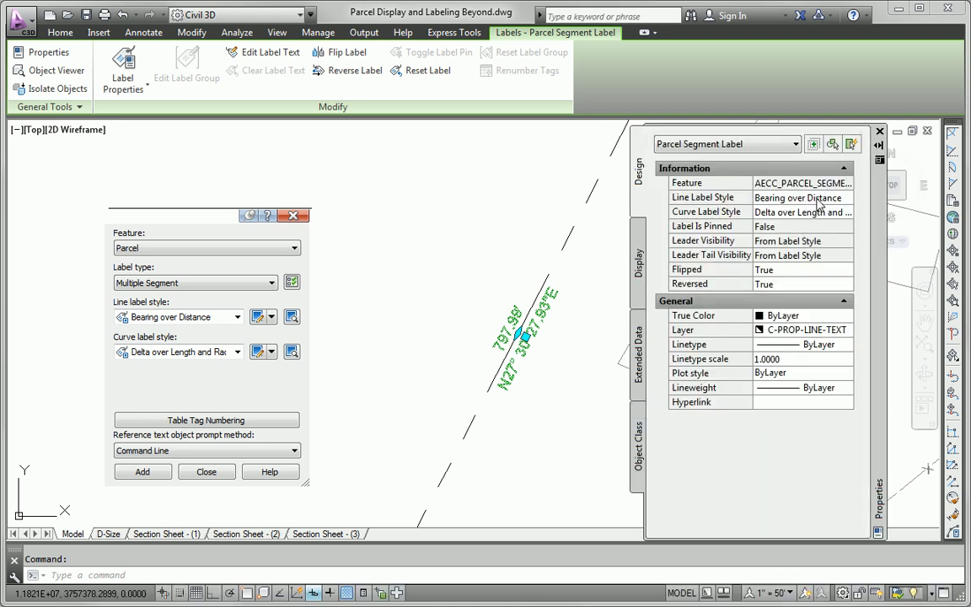
click(815, 199)
click(844, 199)
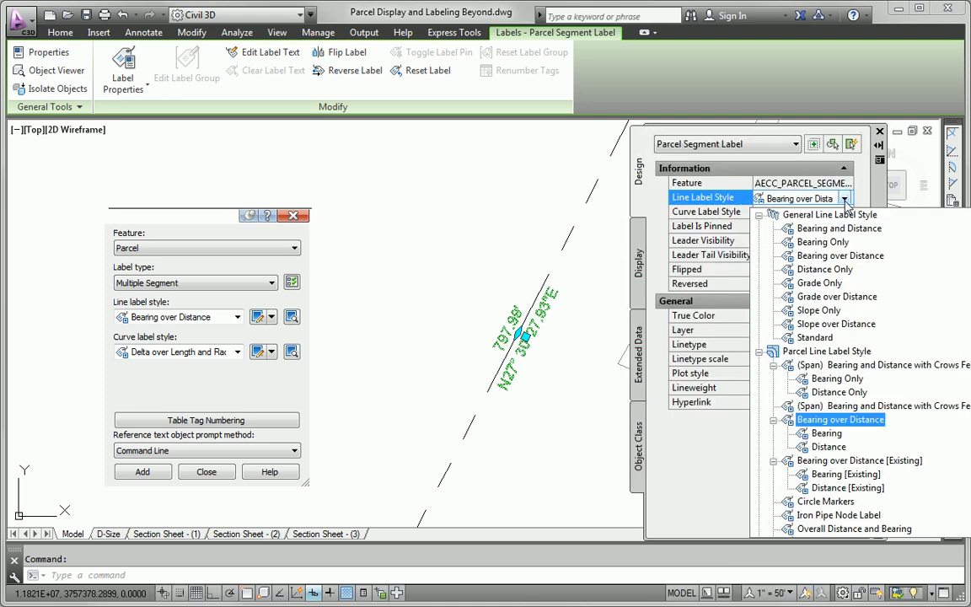
click(859, 460)
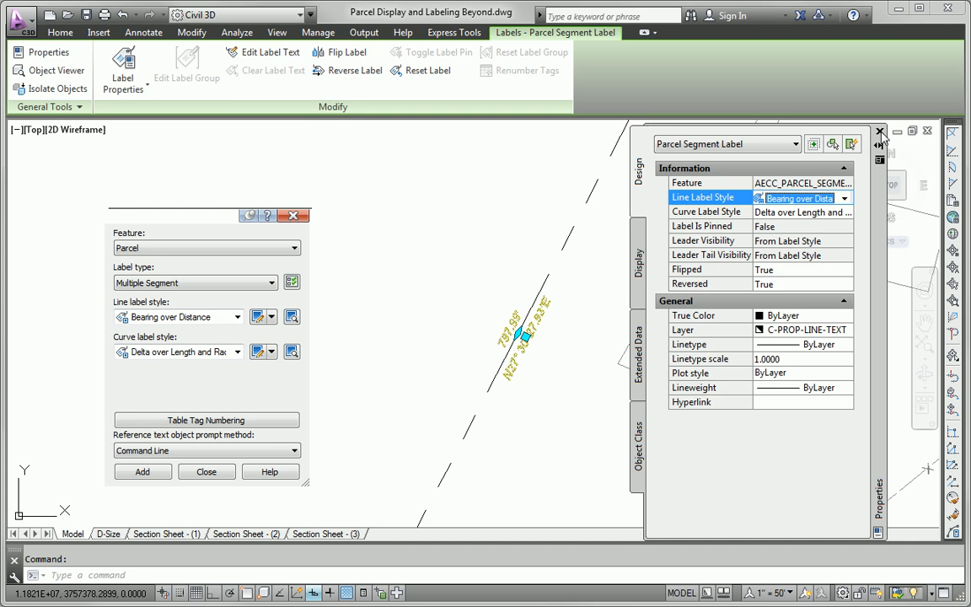
click(879, 132)
key(Escape)
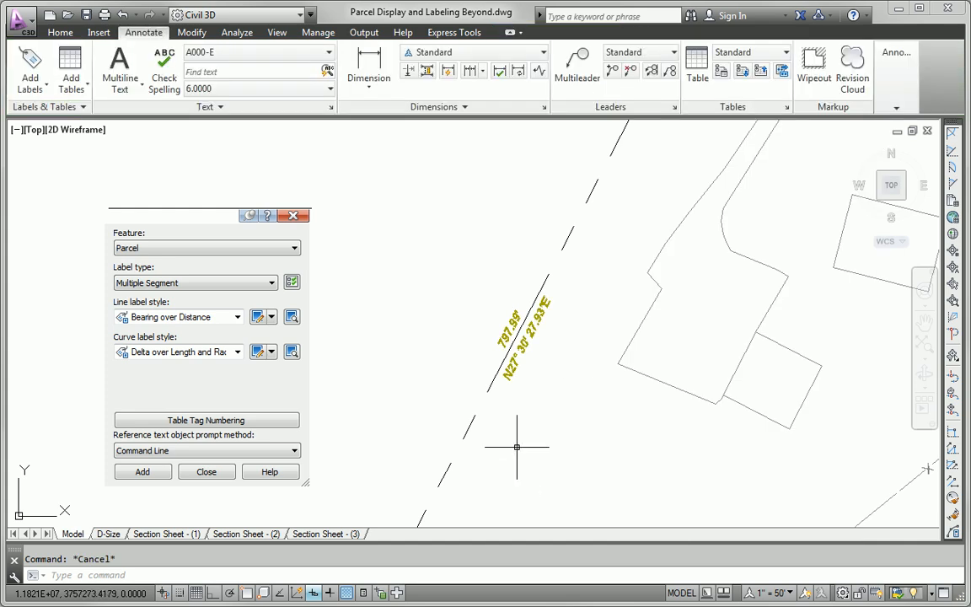
Step: Inspect the segment labels along the lots and the overlapping line and curve labels at Lot 1's rounded road corner
scroll(570, 384, down, 4)
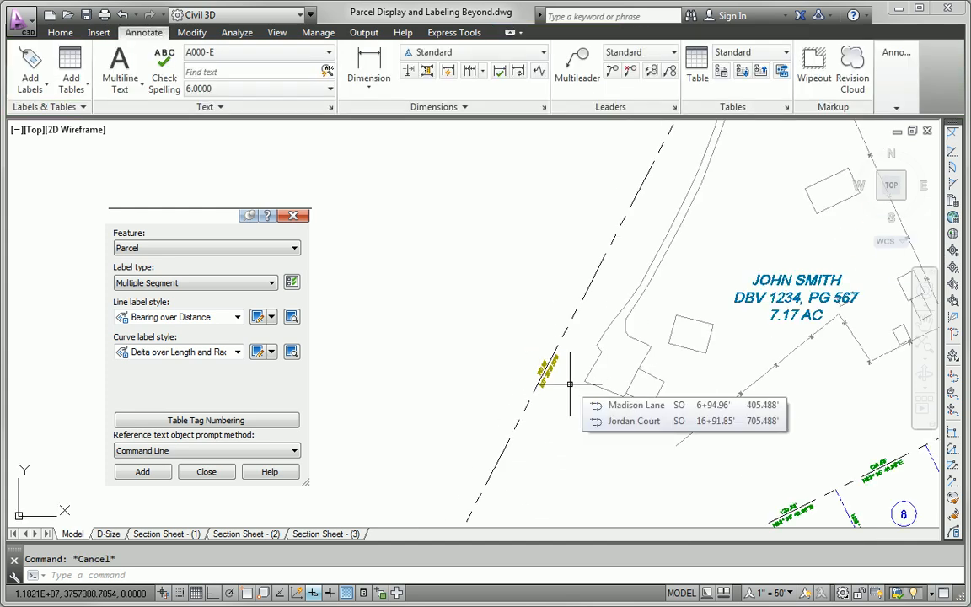
middle_drag(622, 431, 626, 302)
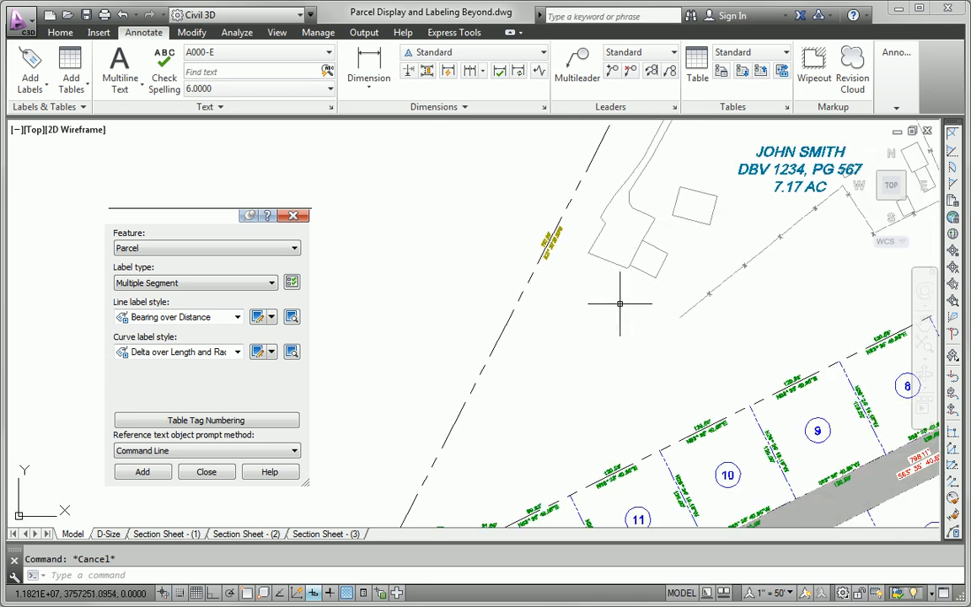
scroll(610, 309, down, 2)
mouse_move(569, 392)
middle_down()
mouse_move(529, 356)
mouse_move(515, 355)
middle_up()
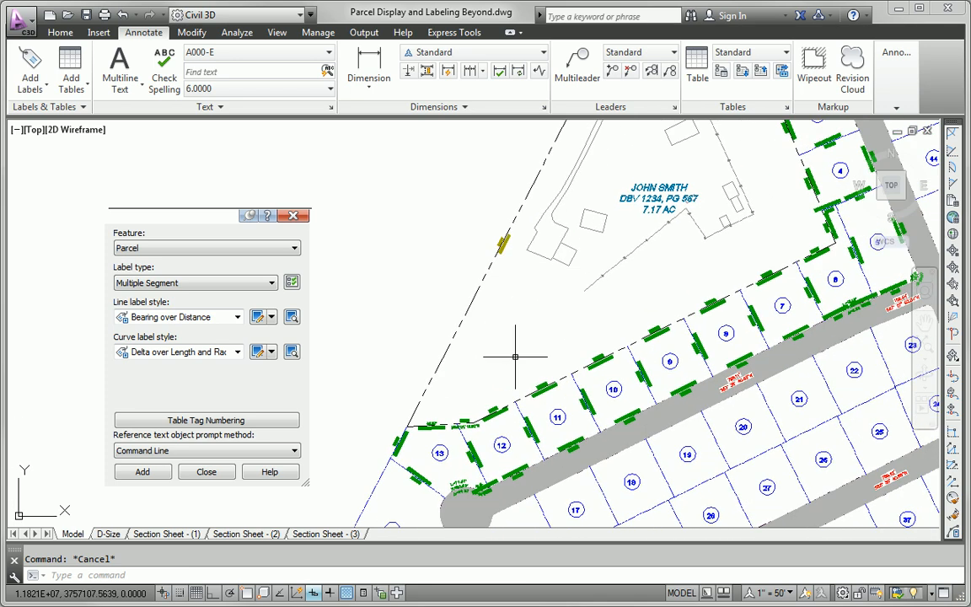
middle_drag(673, 317, 523, 377)
scroll(524, 377, down, 2)
middle_drag(542, 316, 523, 429)
scroll(533, 287, up, 10)
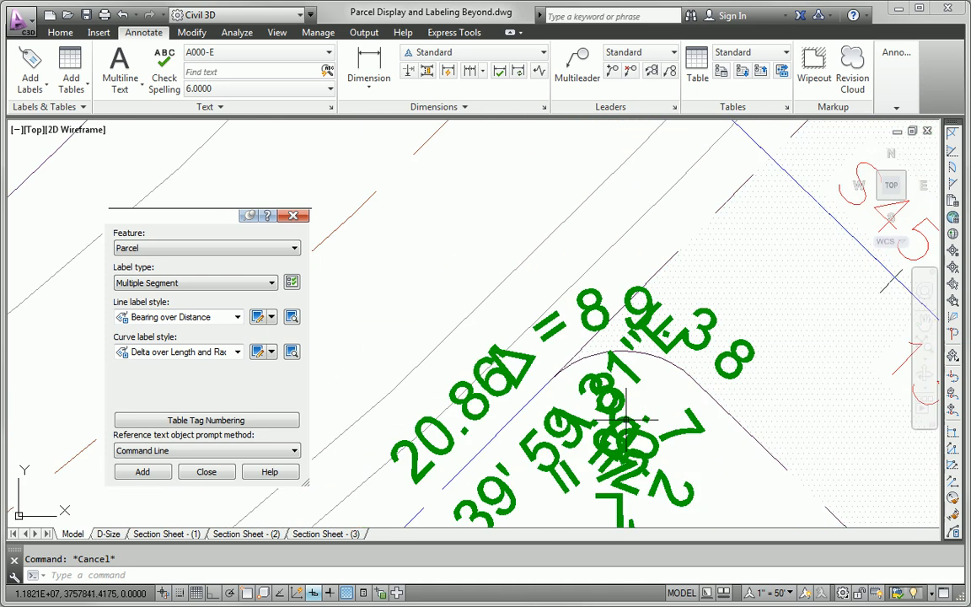
Step: Move the curve label of Lot 1's rounded road corner across Emerson Road into open space, leaving a leader to the curve
click(620, 339)
scroll(617, 335, down, 3)
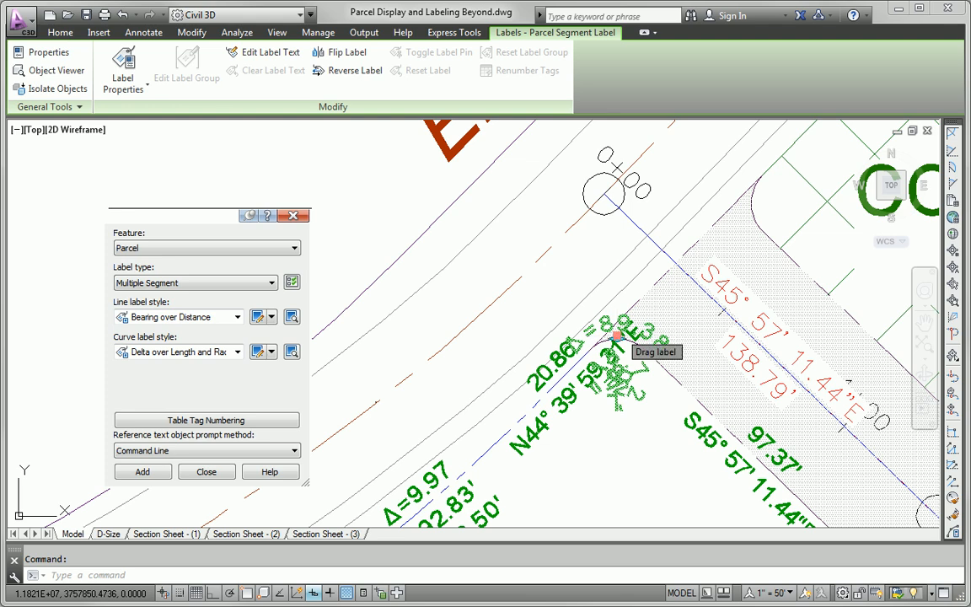
click(617, 335)
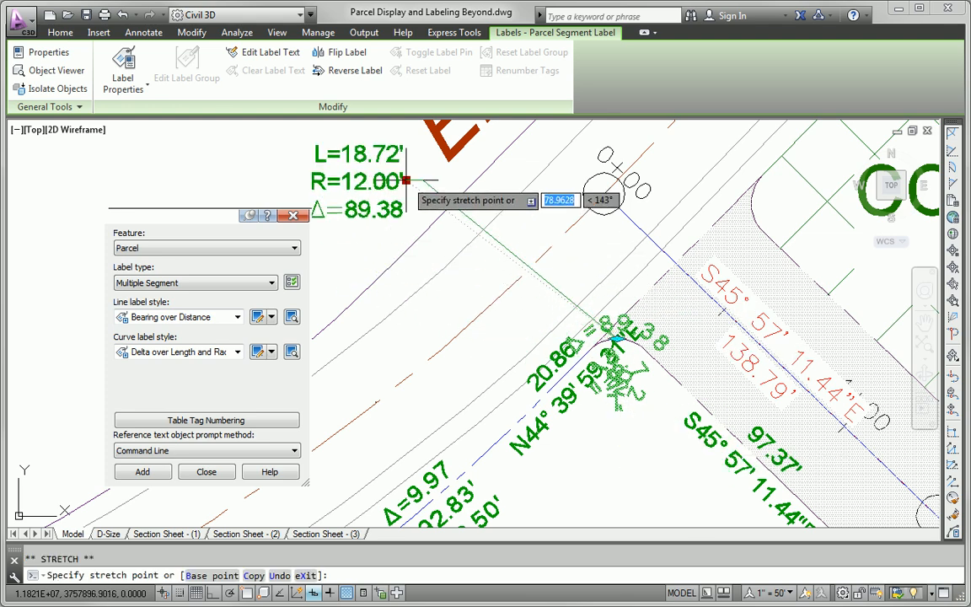
scroll(405, 181, up, 4)
click(531, 301)
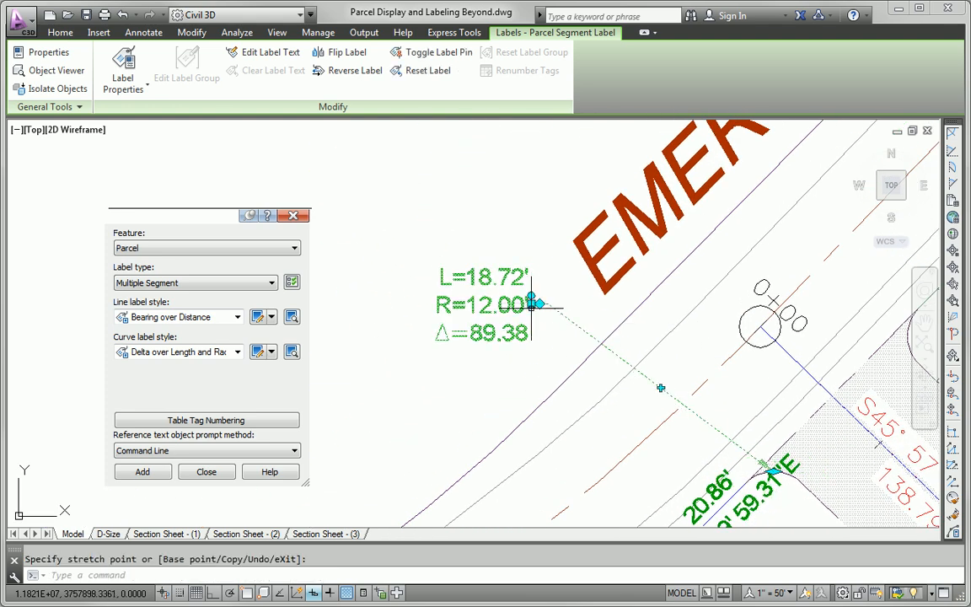
key(Escape)
Step: Move the label of Lot 1's short line segment beside the rounded corner across Emerson Road, below the relocated curve label
middle_drag(698, 412, 664, 280)
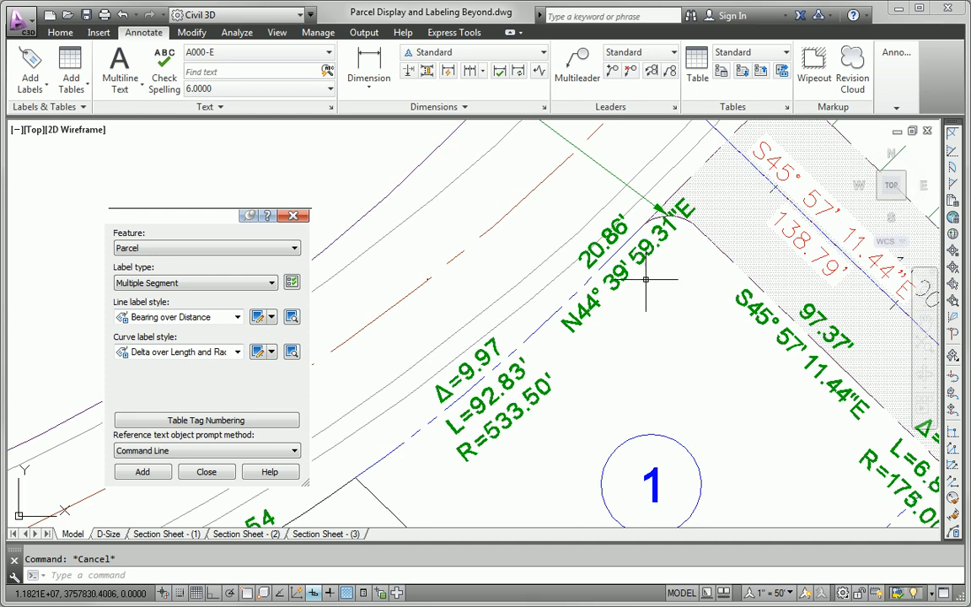
click(626, 256)
scroll(638, 296, down, 2)
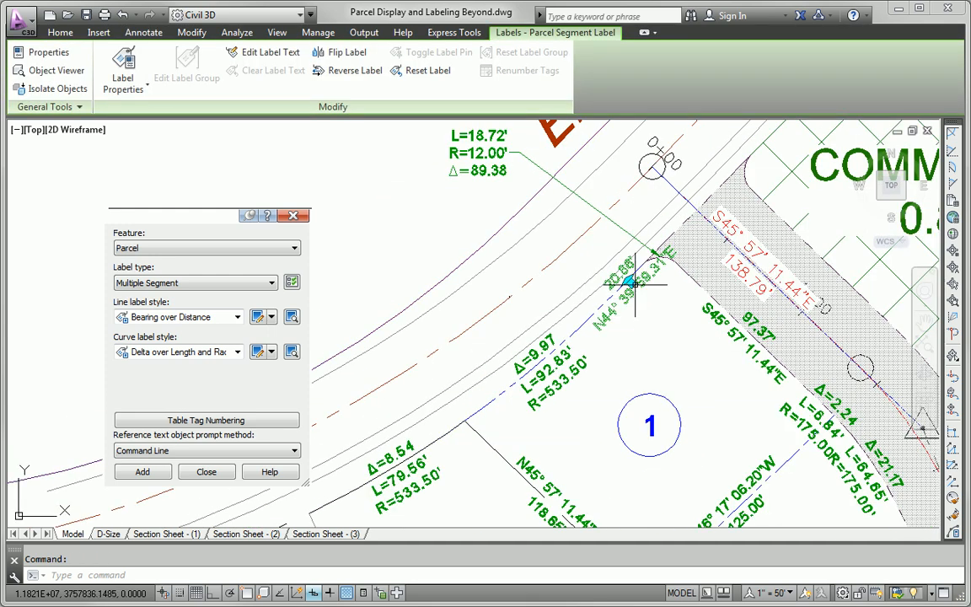
click(630, 283)
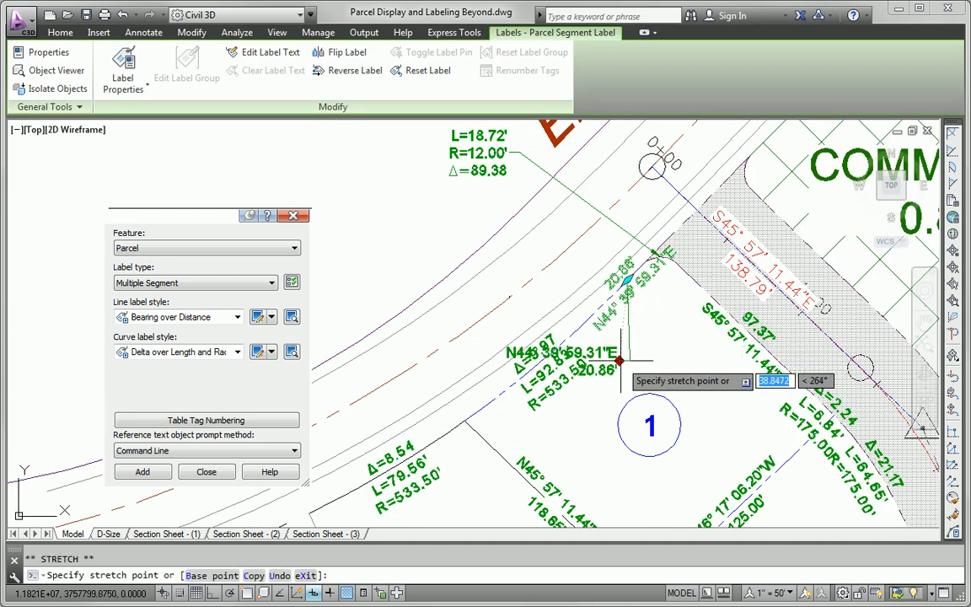
click(446, 219)
key(Escape)
Step: Move the label of Lot 1's short frontage curve near the Lot 2 boundary westward into Lot 1 with a leader
mouse_move(675, 436)
middle_down()
mouse_move(644, 400)
mouse_move(570, 259)
middle_up()
click(718, 232)
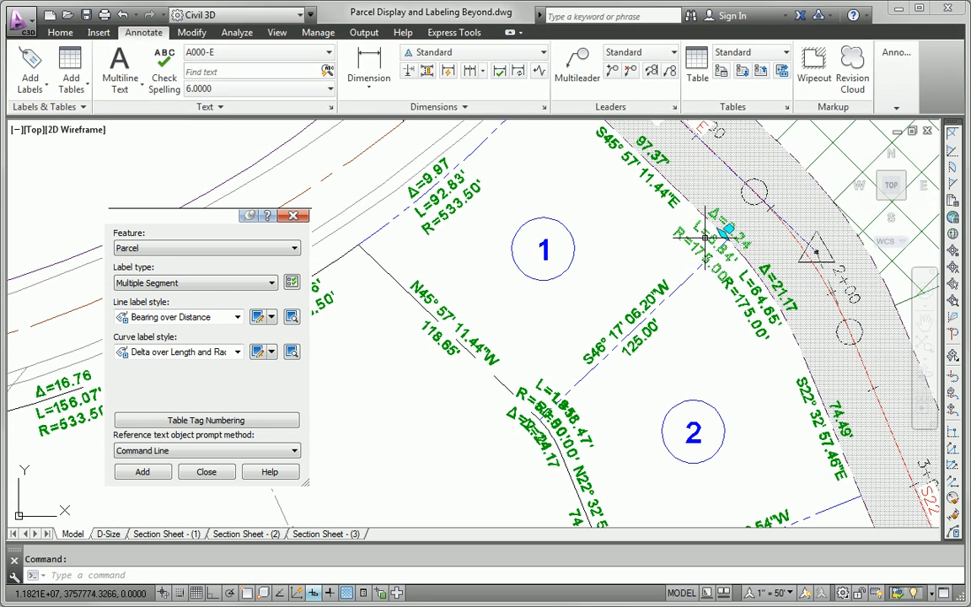
click(729, 229)
click(657, 234)
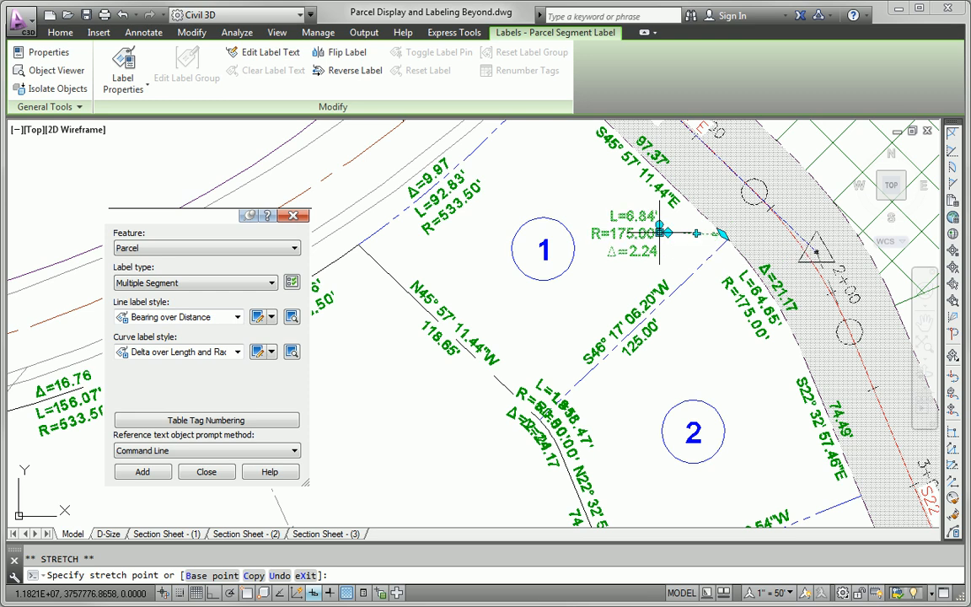
key(Escape)
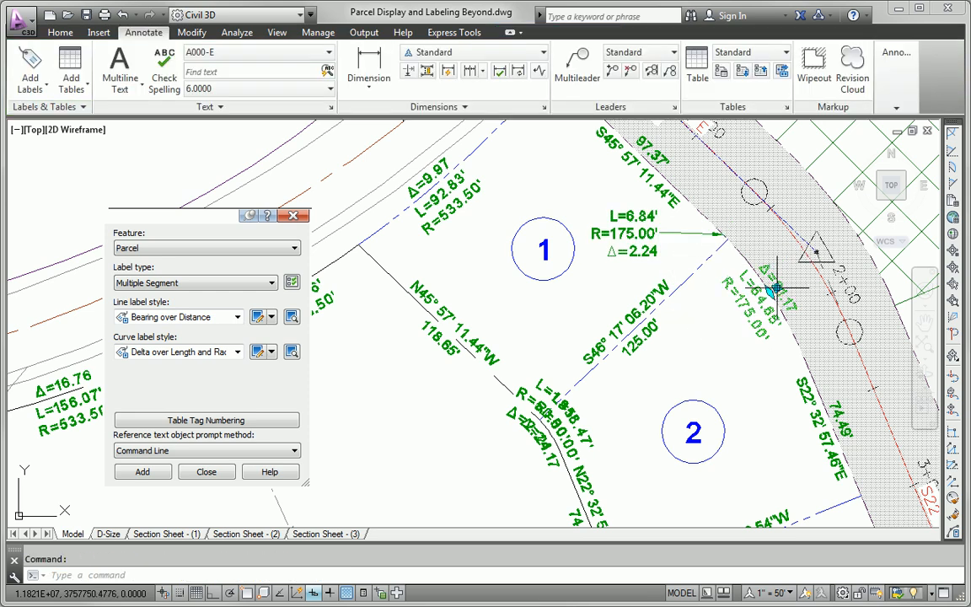
Step: Move the label of Lot 2's road frontage curve inside Lot 2, just southwest of the curve, with a leader
click(768, 288)
click(770, 284)
click(750, 331)
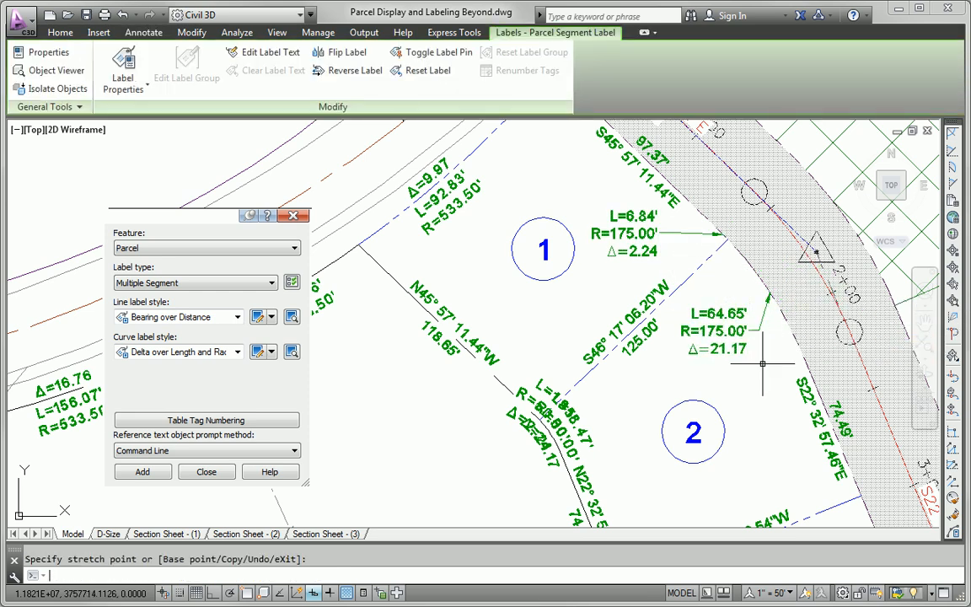
key(Escape)
Step: Move the label of the short 1.95' curve at the rear corner between Lots 1 and 2 westward into open space
scroll(755, 372, down, 2)
middle_drag(743, 398, 741, 311)
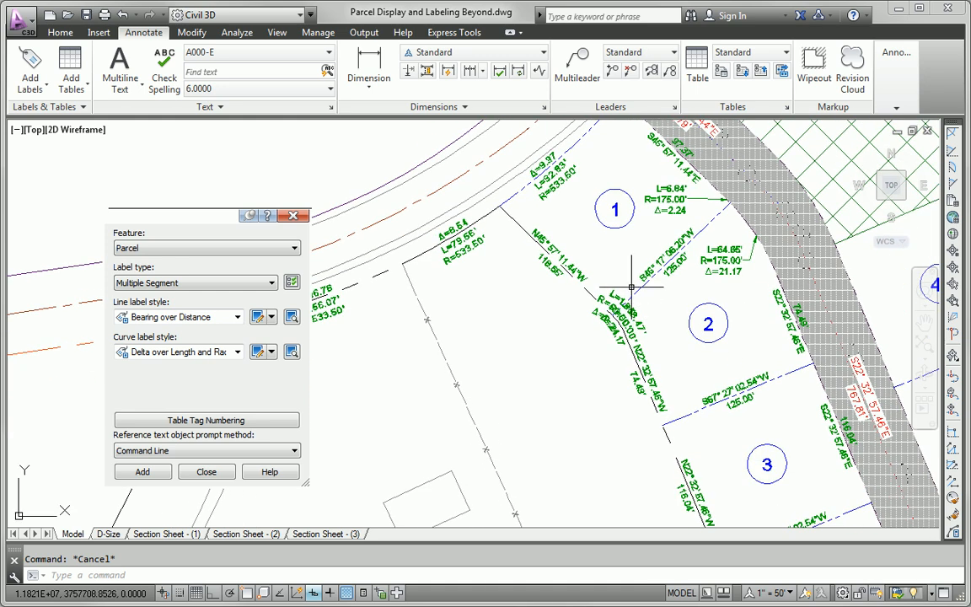
click(618, 299)
click(539, 316)
key(Escape)
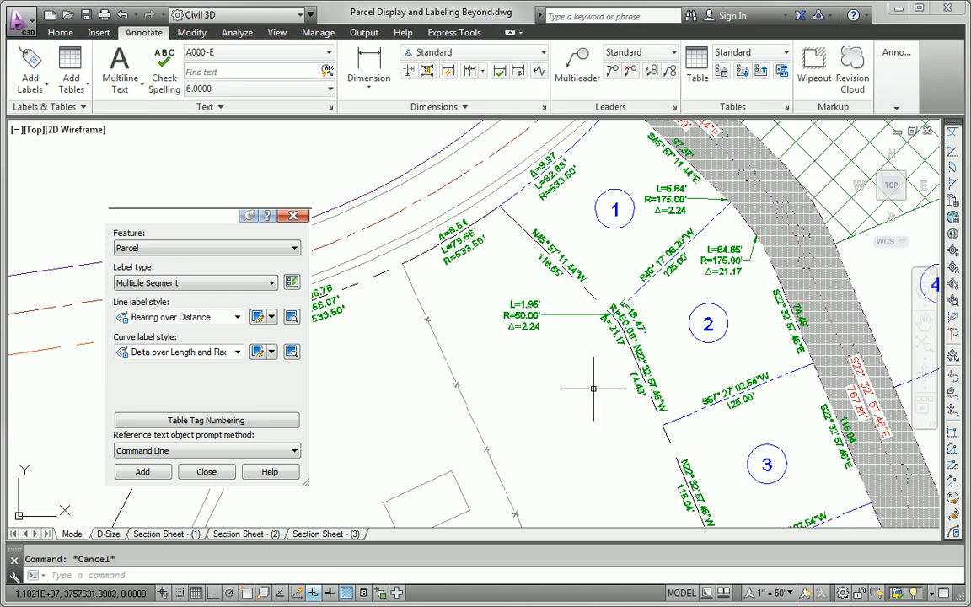
Step: Set the line label style of Lot 3's rear segment label to Bearing and flip it to the outer side of the line
scroll(593, 388, down, 2)
mouse_move(601, 460)
middle_down()
mouse_move(581, 337)
mouse_move(602, 447)
middle_up()
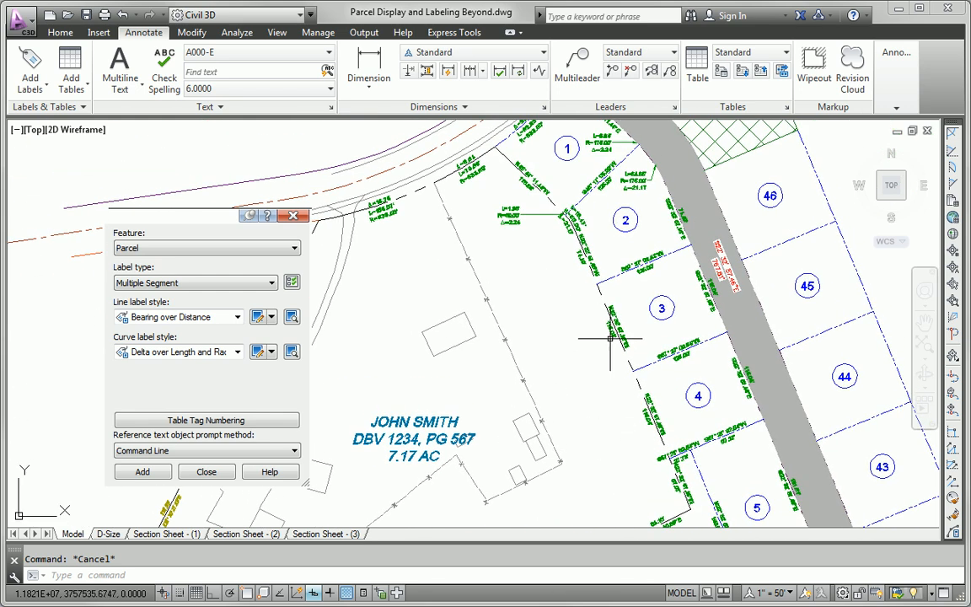
scroll(608, 342, up, 4)
click(639, 320)
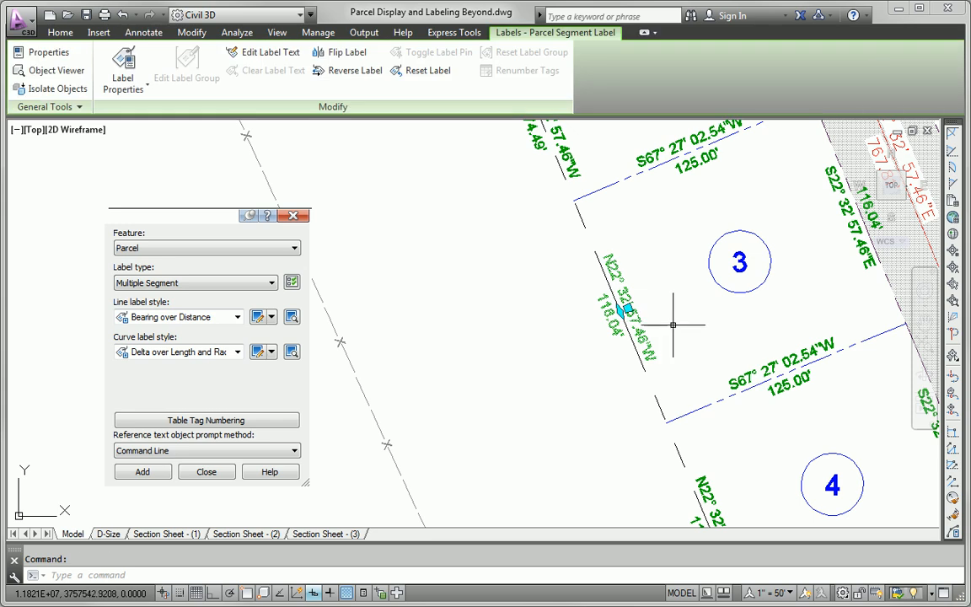
right_click(614, 322)
click(725, 439)
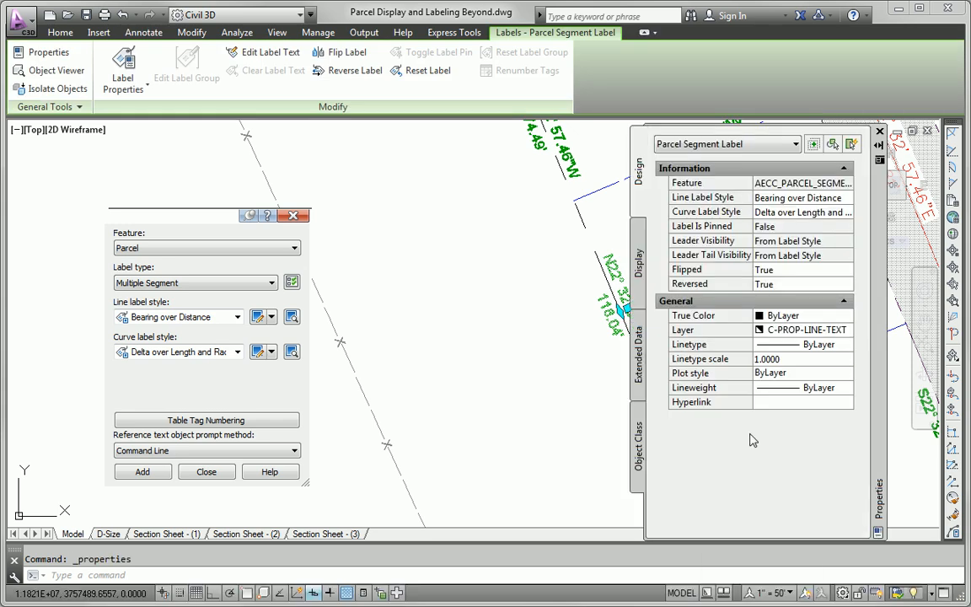
click(828, 200)
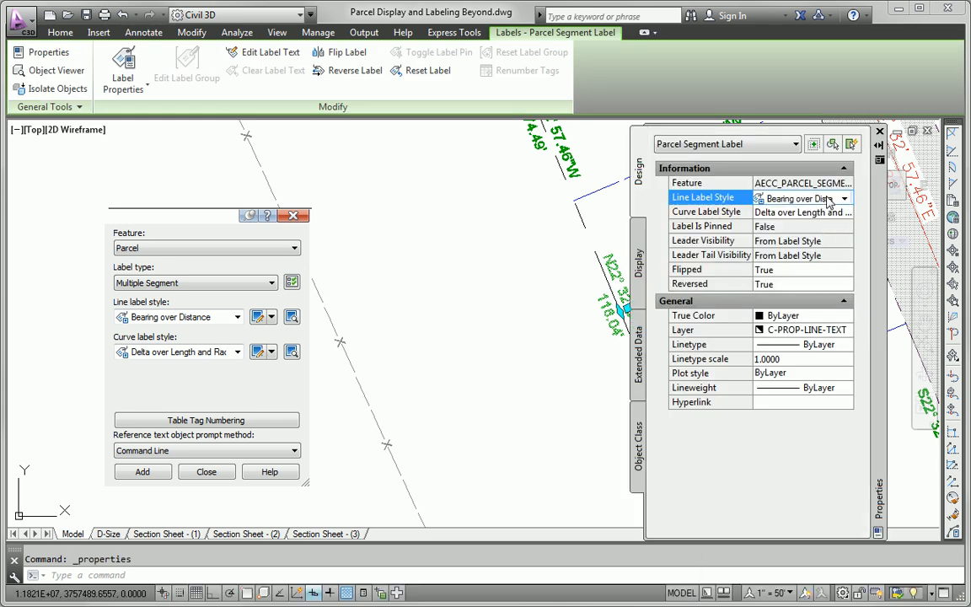
click(845, 199)
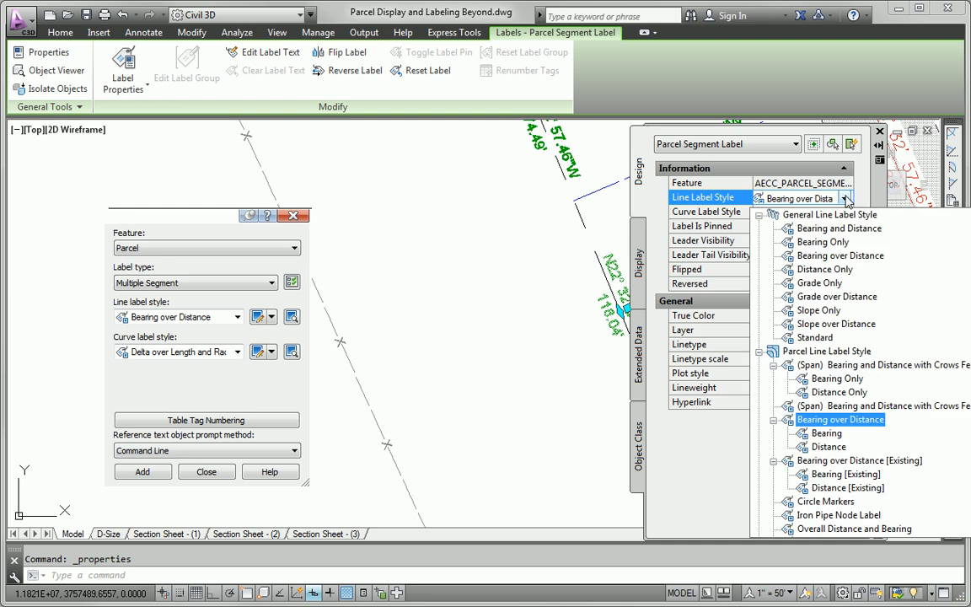
click(826, 434)
drag(883, 167, 386, 182)
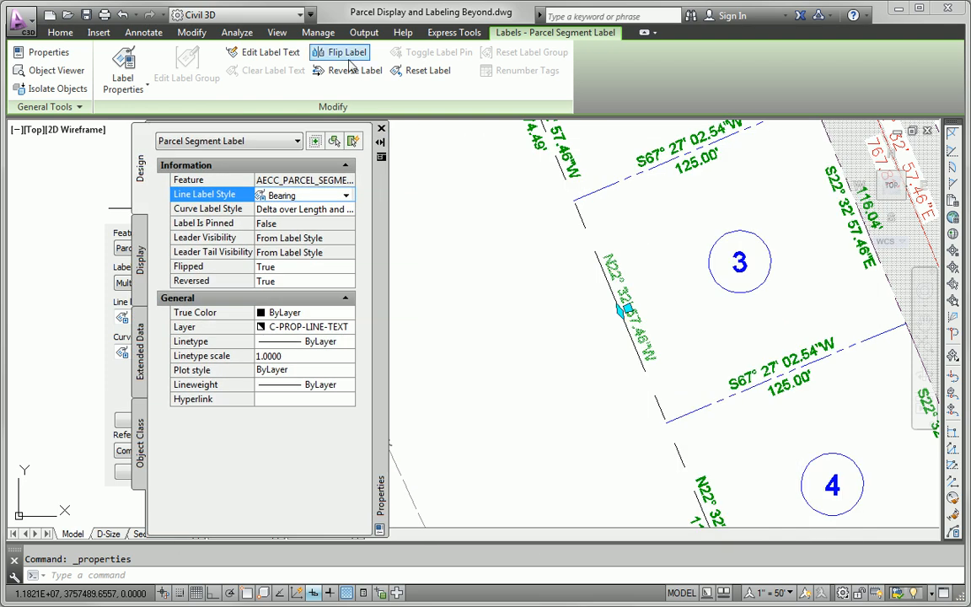
click(344, 53)
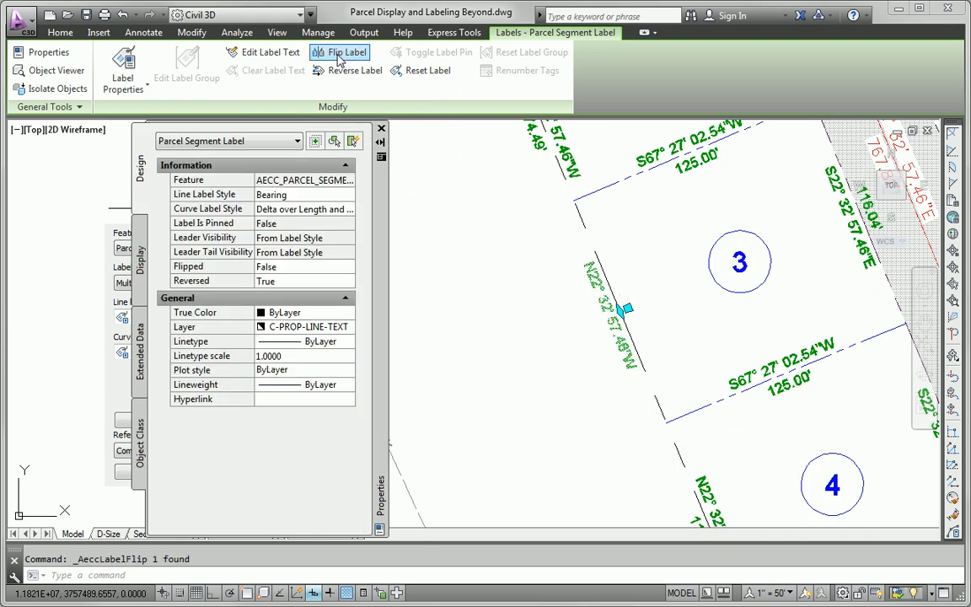
key(Escape)
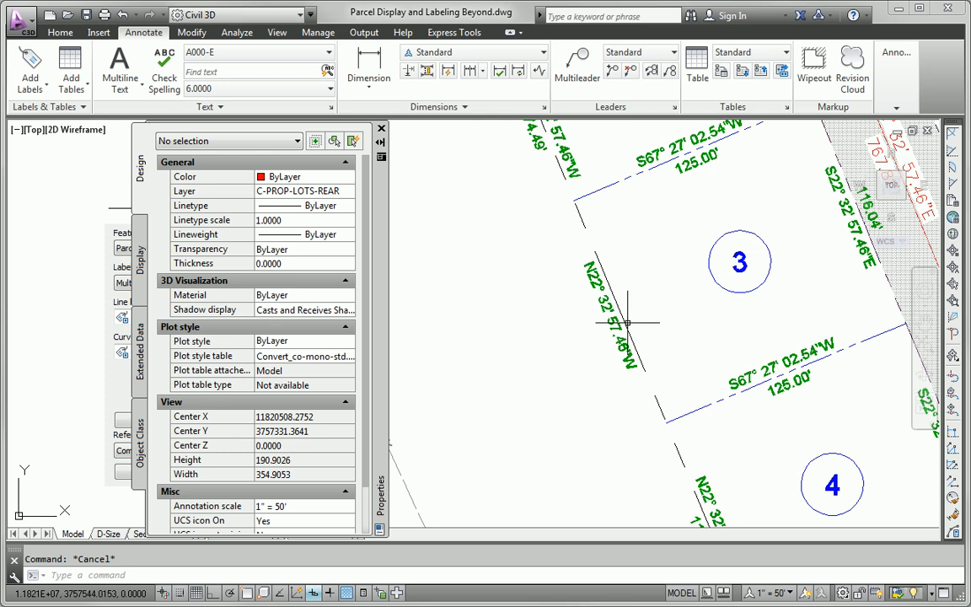
Step: Set the rear line labels of Lots 2 and 4 and the segment just below Lot 4 to the Distance style and flip them
scroll(627, 322, down, 3)
click(594, 276)
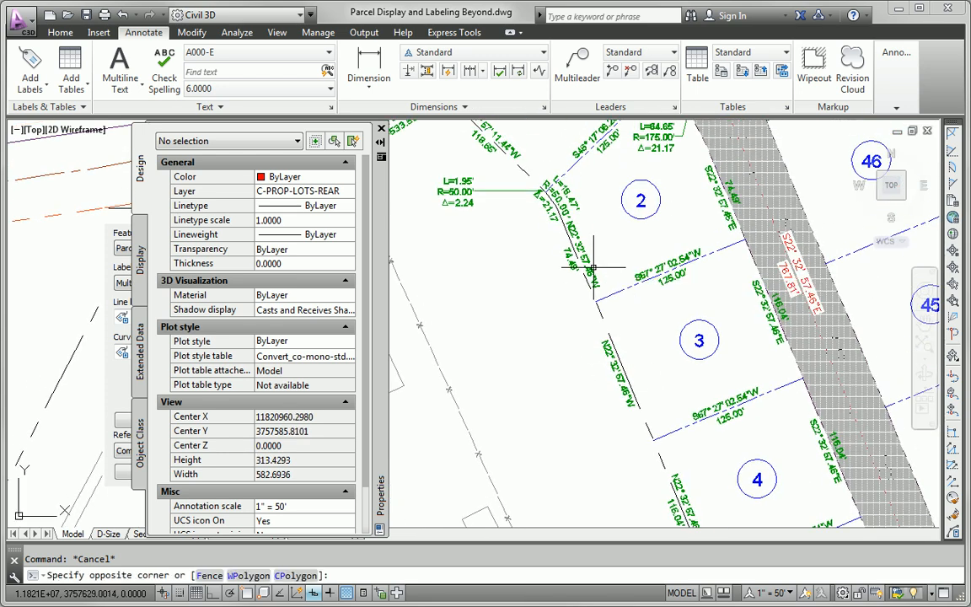
click(582, 257)
middle_drag(676, 469, 624, 345)
click(632, 373)
click(673, 470)
scroll(630, 271, down, 3)
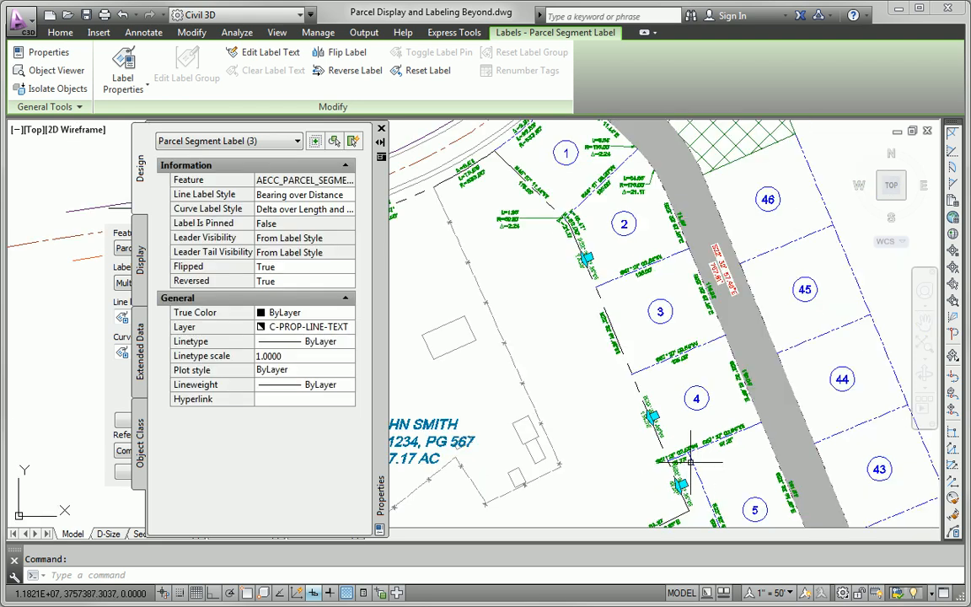
scroll(573, 219, up, 2)
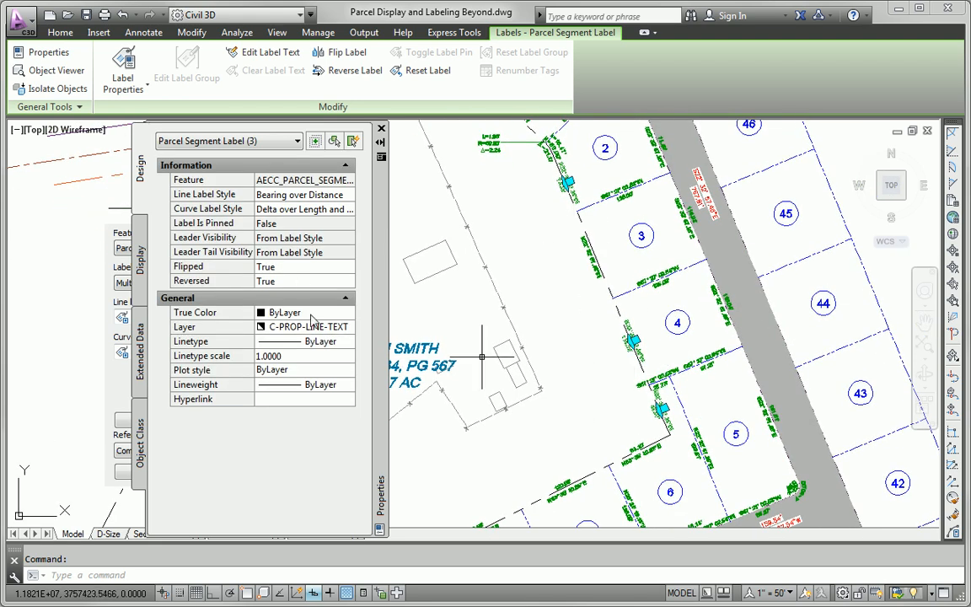
click(334, 199)
click(334, 198)
click(337, 444)
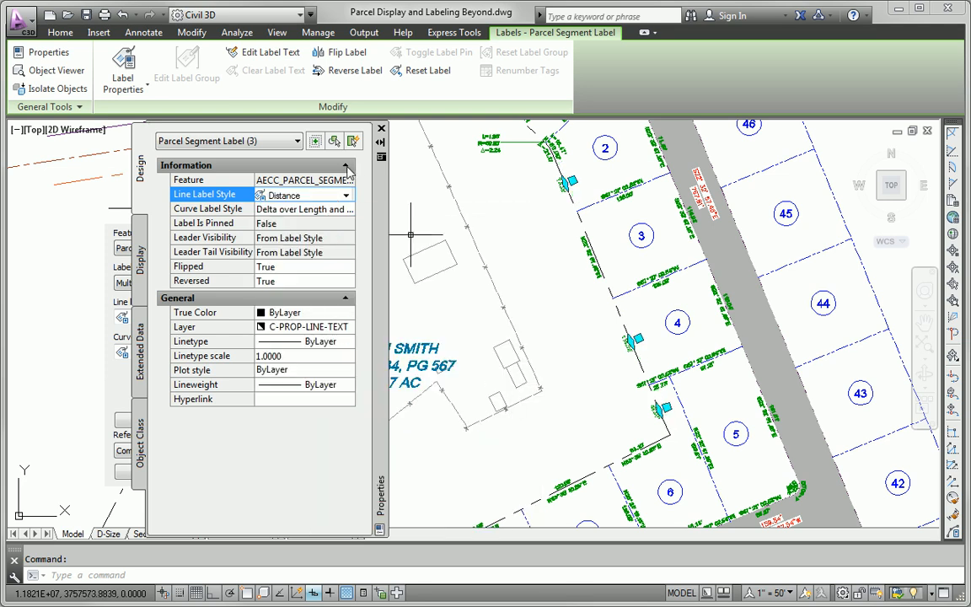
click(343, 57)
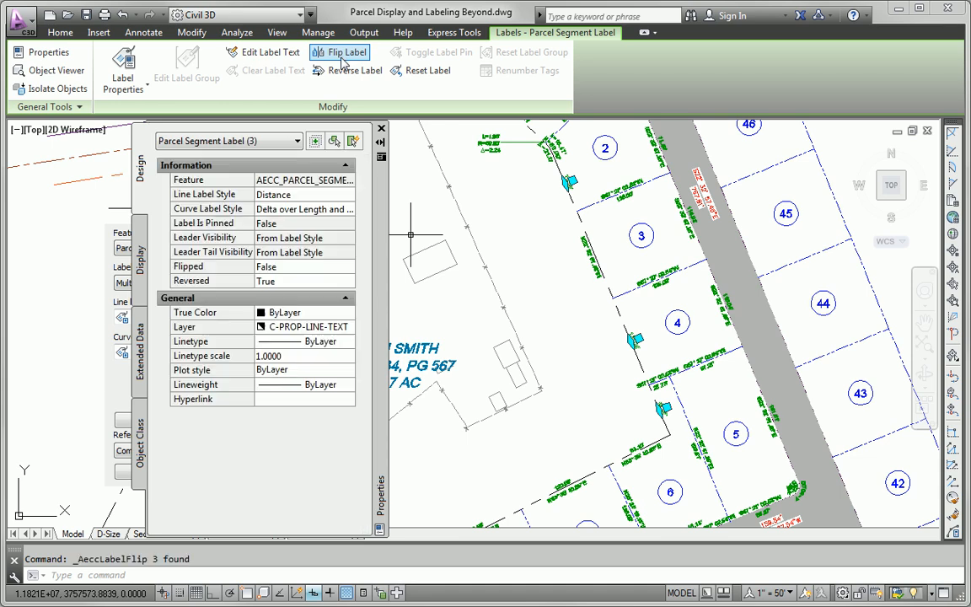
key(Escape)
Step: Examine the bearing and distance labels along the rear line of Lots 2 through 5 and the segment labels along Lots 6 through 11
scroll(590, 291, up, 4)
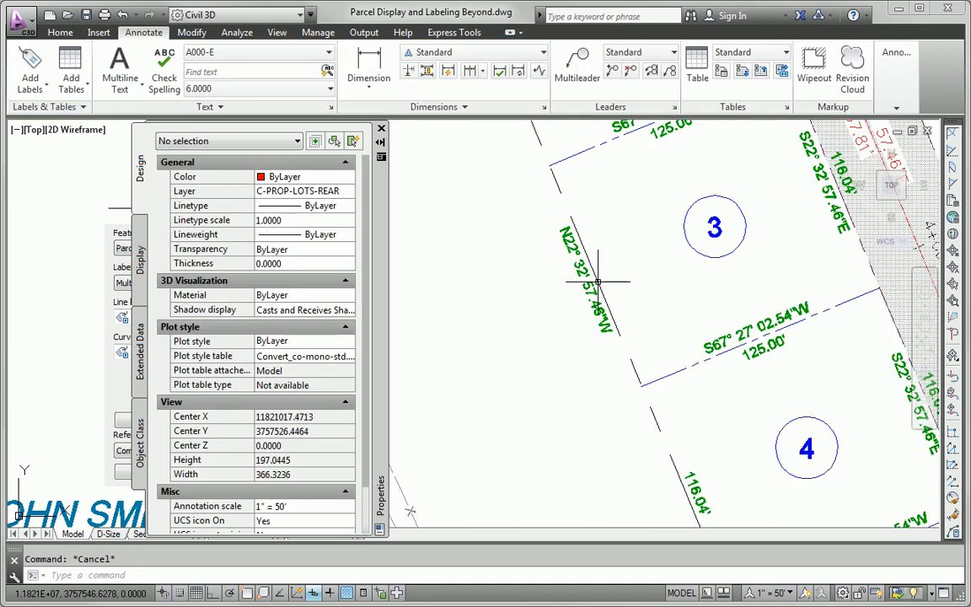
scroll(608, 301, down, 5)
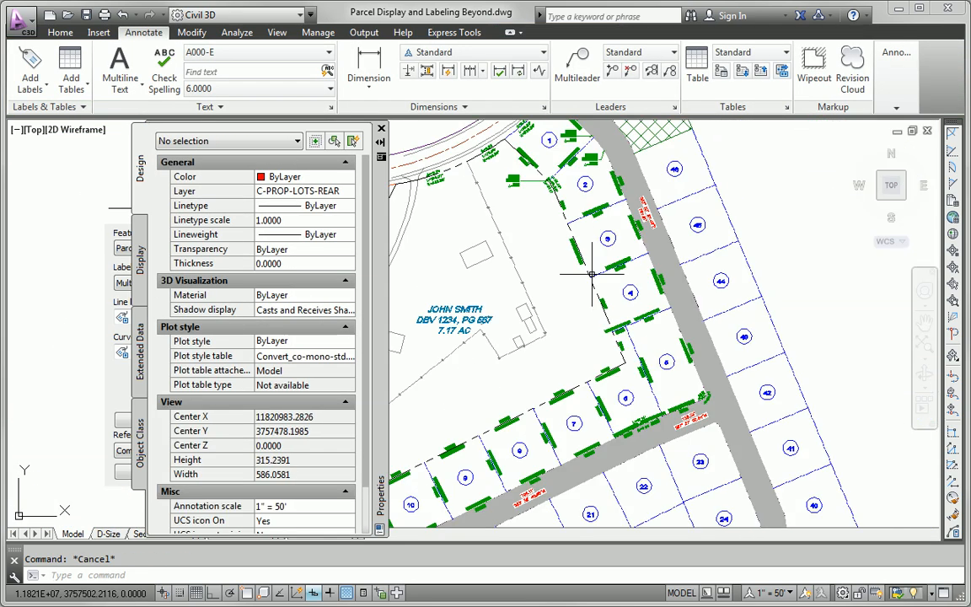
scroll(605, 305, up, 4)
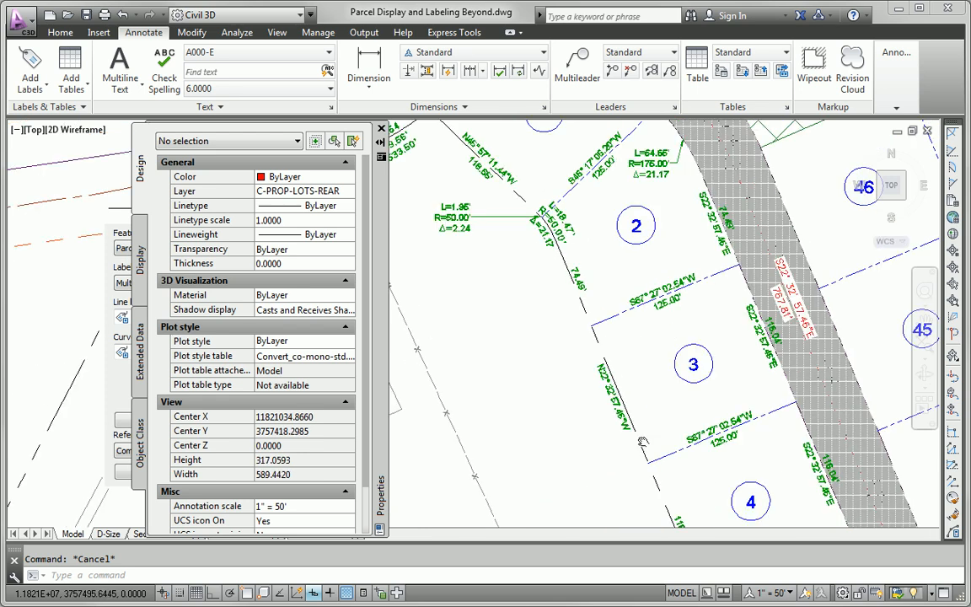
scroll(603, 303, up, 3)
mouse_move(622, 439)
middle_down()
mouse_move(683, 527)
mouse_move(609, 315)
middle_up()
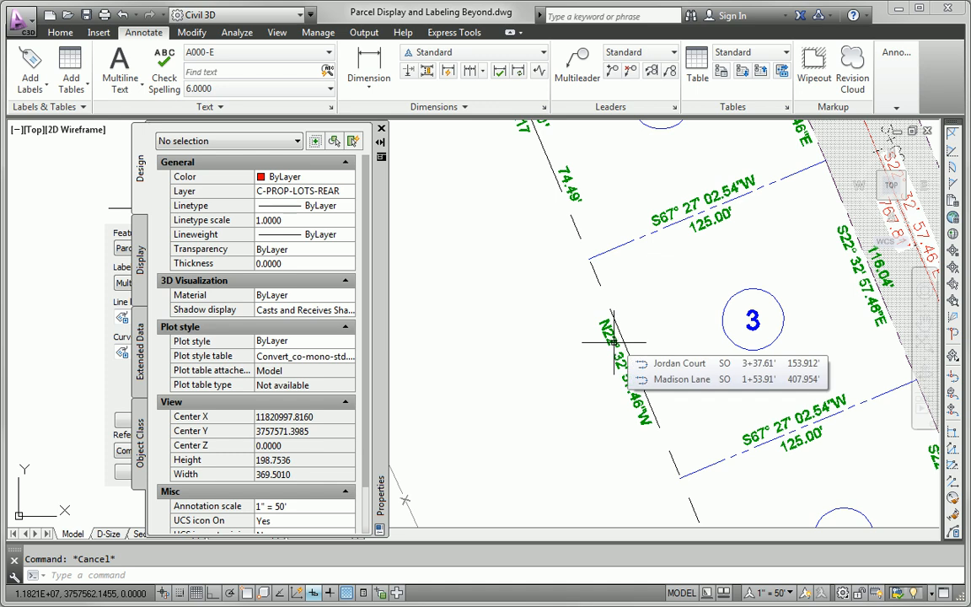
scroll(615, 341, down, 2)
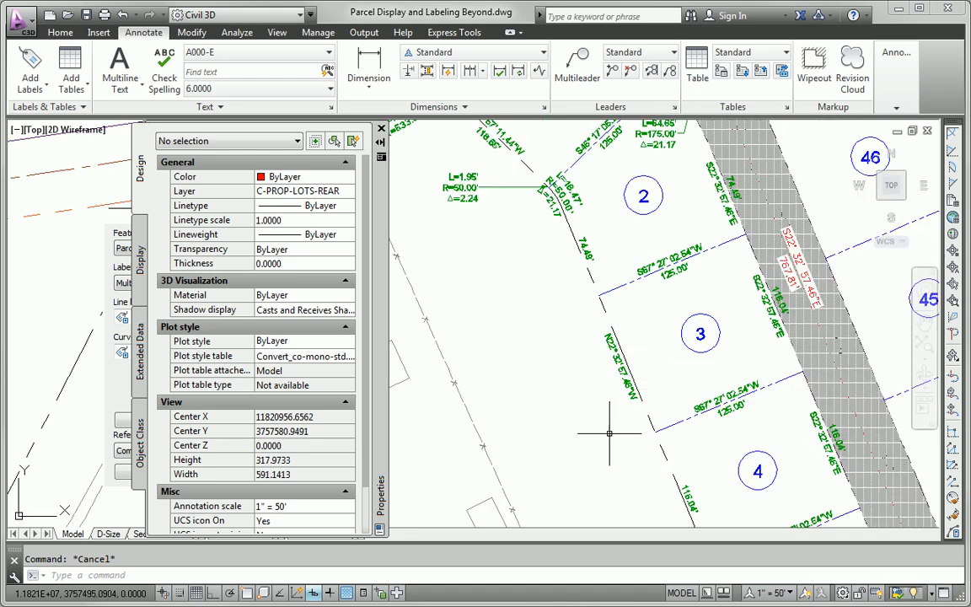
middle_drag(602, 411, 576, 335)
scroll(596, 418, down, 2)
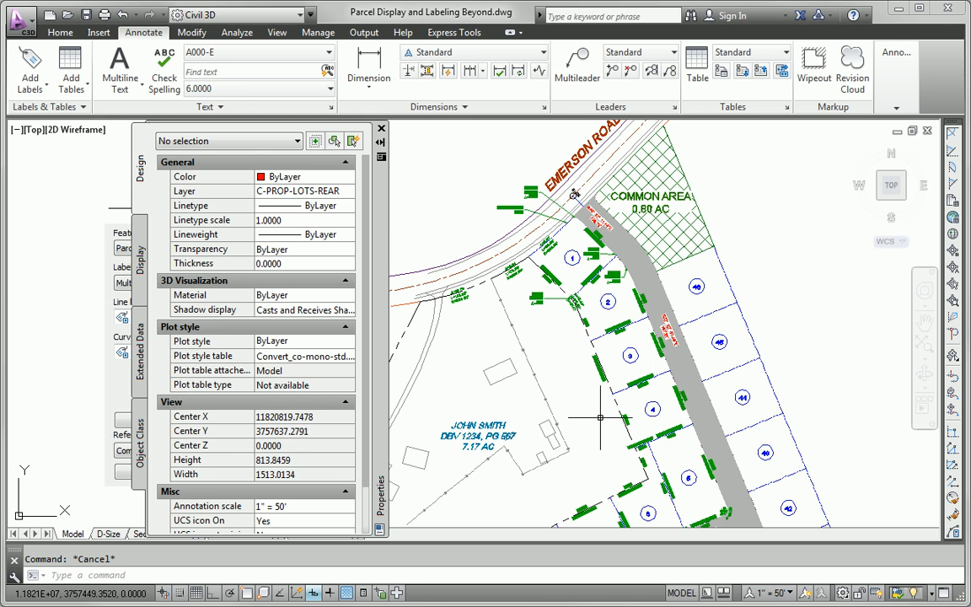
mouse_move(600, 417)
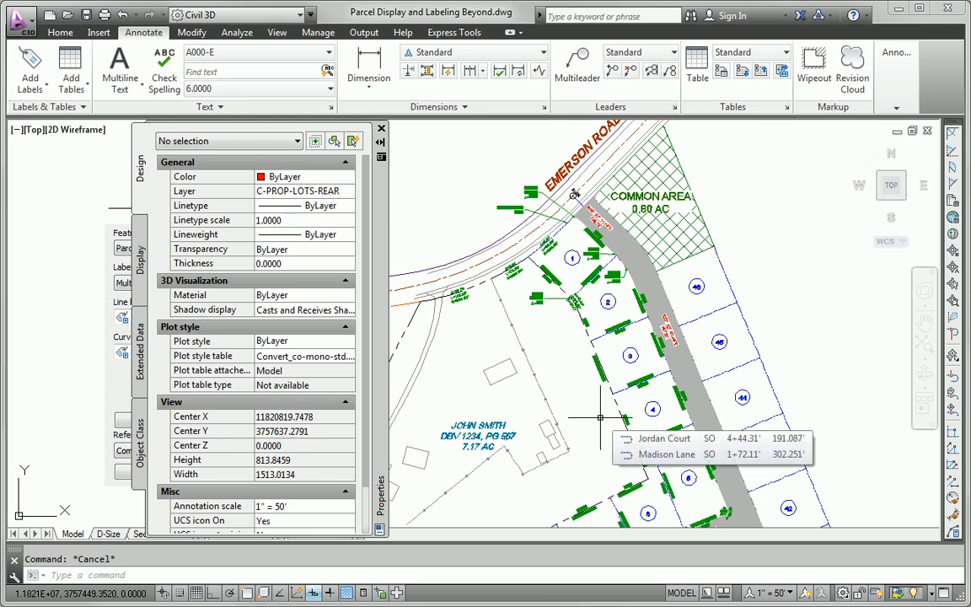
middle_drag(615, 449, 620, 286)
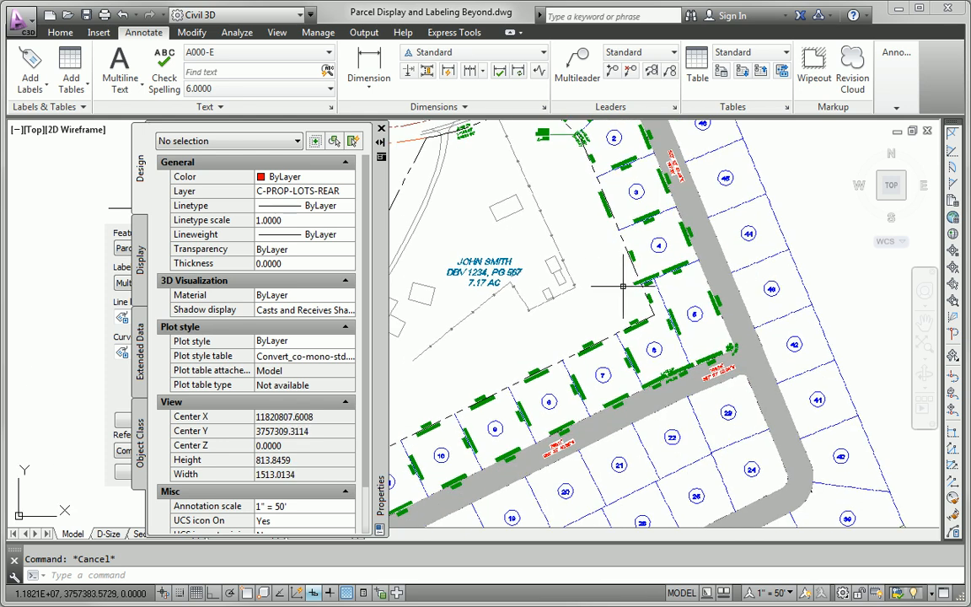
mouse_move(622, 287)
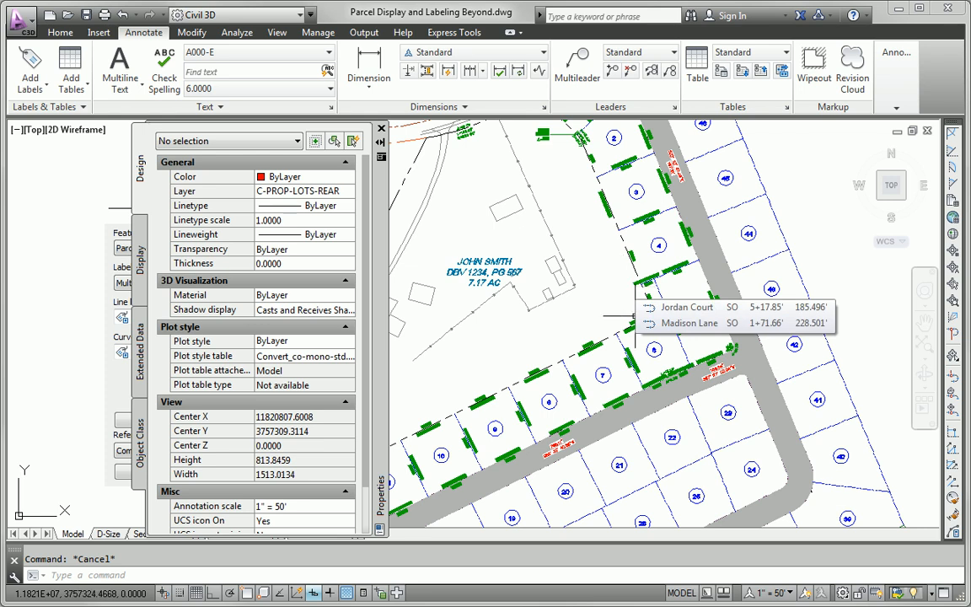
scroll(623, 287, down, 4)
scroll(715, 303, up, 2)
scroll(715, 303, up, 2)
mouse_move(746, 493)
middle_down()
mouse_move(757, 378)
mouse_move(838, 240)
middle_up()
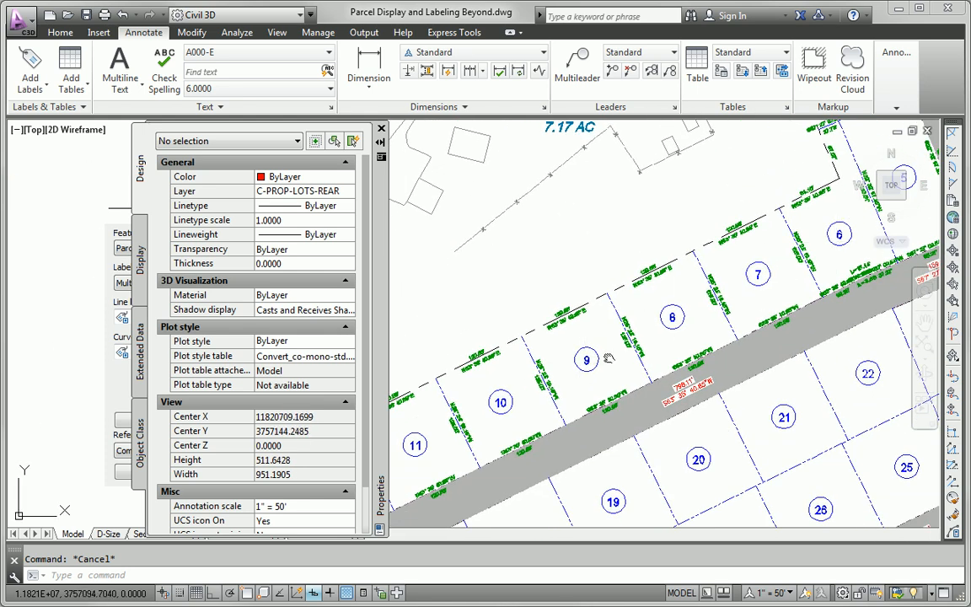
Step: Examine the segment labels from Lot 9 toward Lot 13 and the lot numbering across the whole subdivision
middle_drag(585, 363, 876, 244)
middle_drag(578, 501, 561, 395)
scroll(438, 459, down, 3)
scroll(740, 341, up, 2)
middle_drag(782, 456, 804, 275)
scroll(535, 434, down, 4)
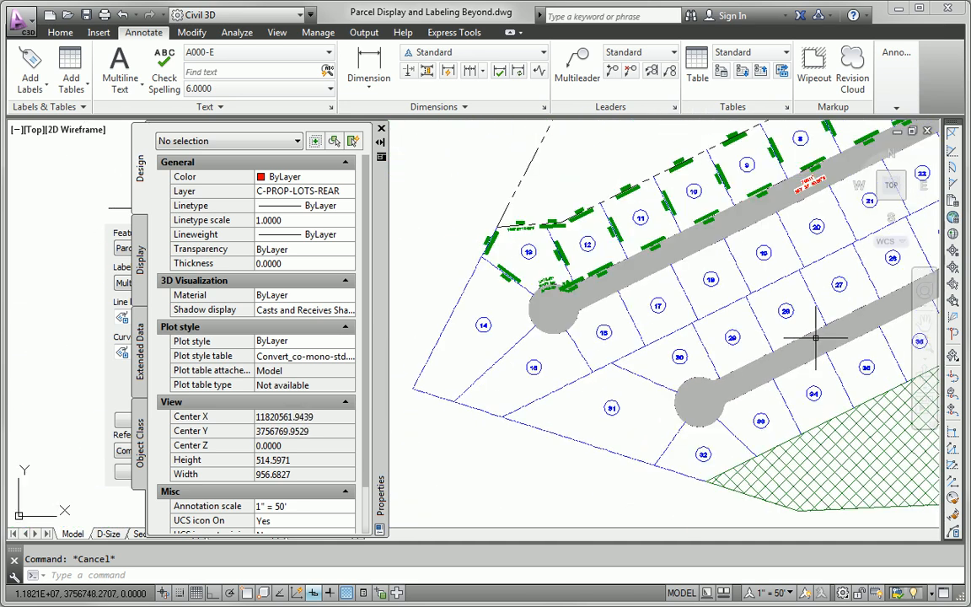
scroll(663, 284, up, 2)
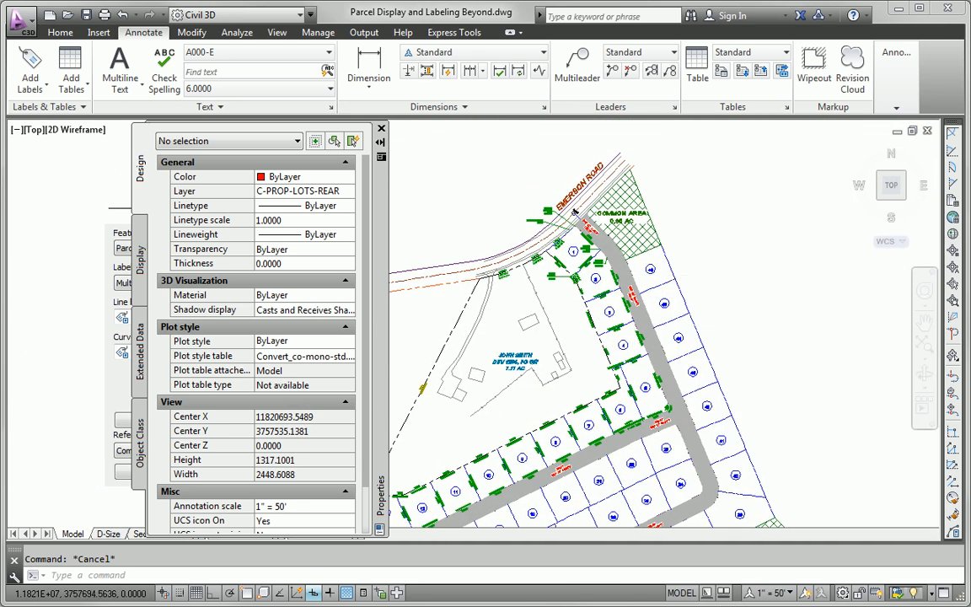
scroll(641, 294, up, 2)
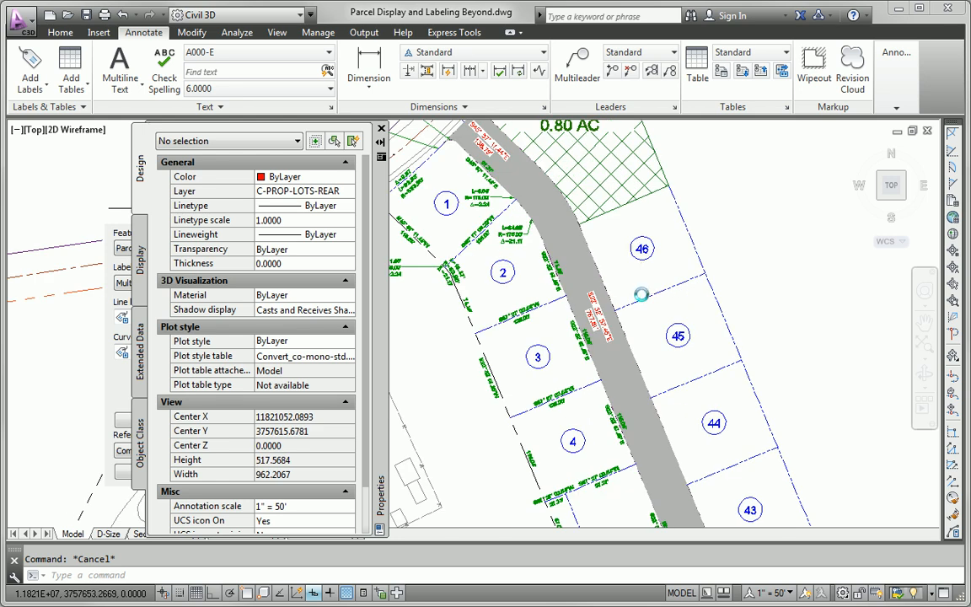
scroll(642, 294, down, 2)
middle_drag(694, 274, 701, 288)
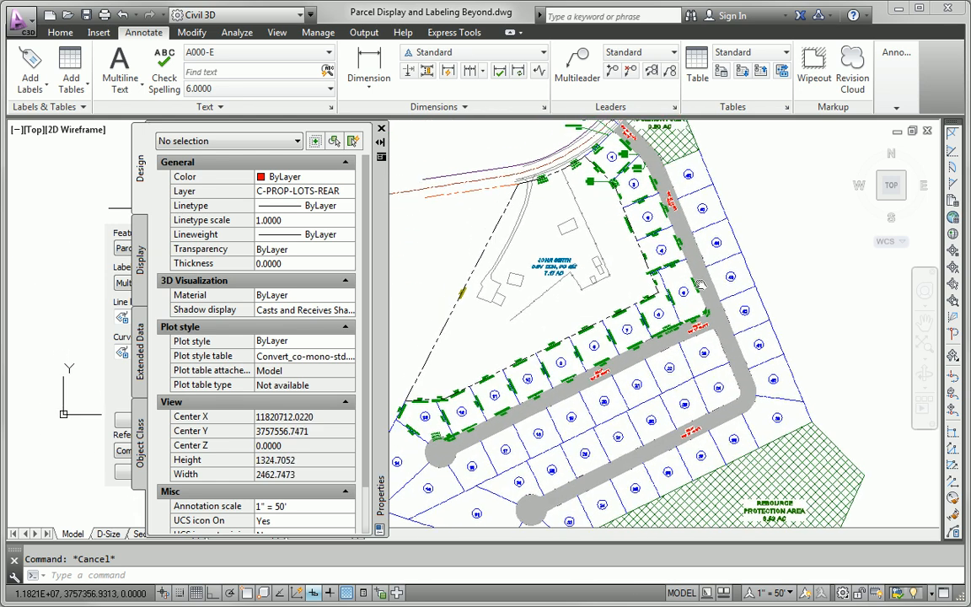
Step: Set up renumbering of the Lot Layout site's parcels, starting at 1 with an increment of 1
click(688, 174)
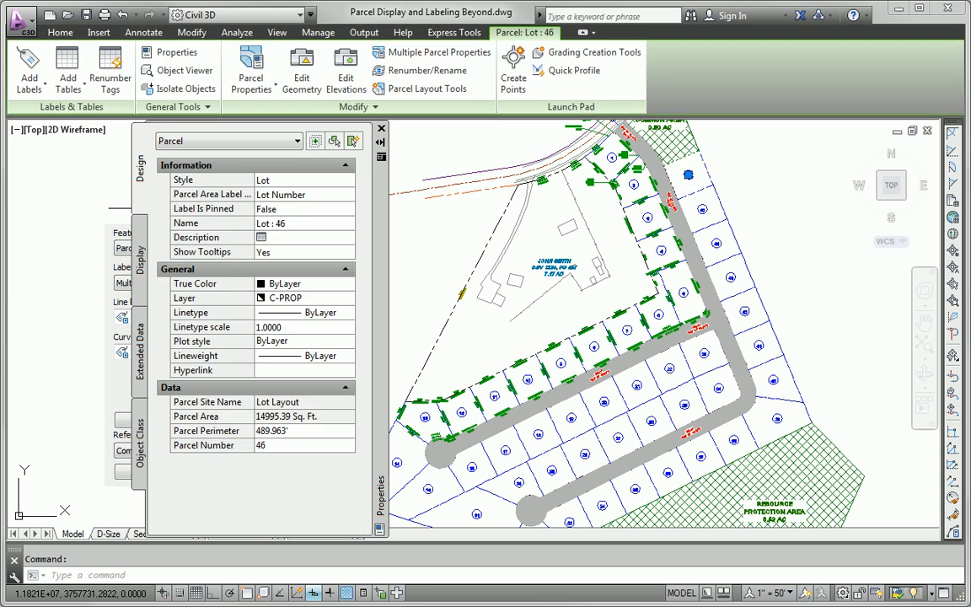
click(442, 74)
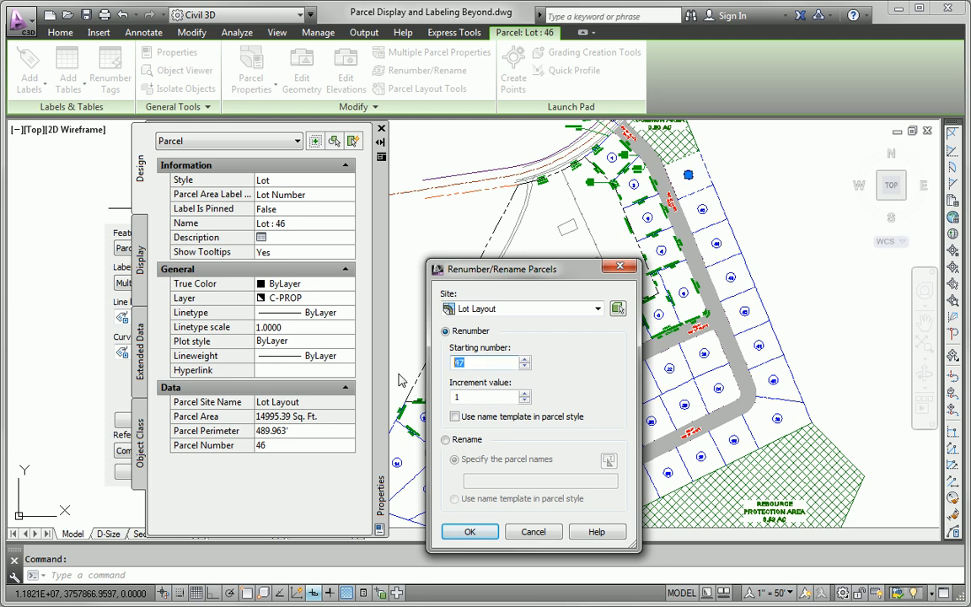
click(470, 532)
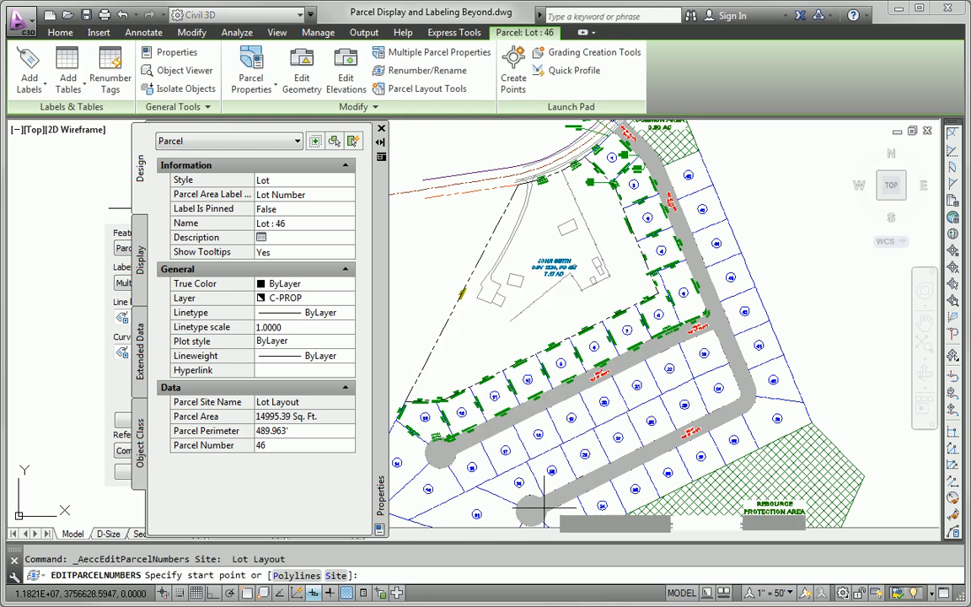
Step: Renumber the lots along a path from beside the Common Area, down the outer row, back through the interior rows, and up to Emerson Road
click(665, 173)
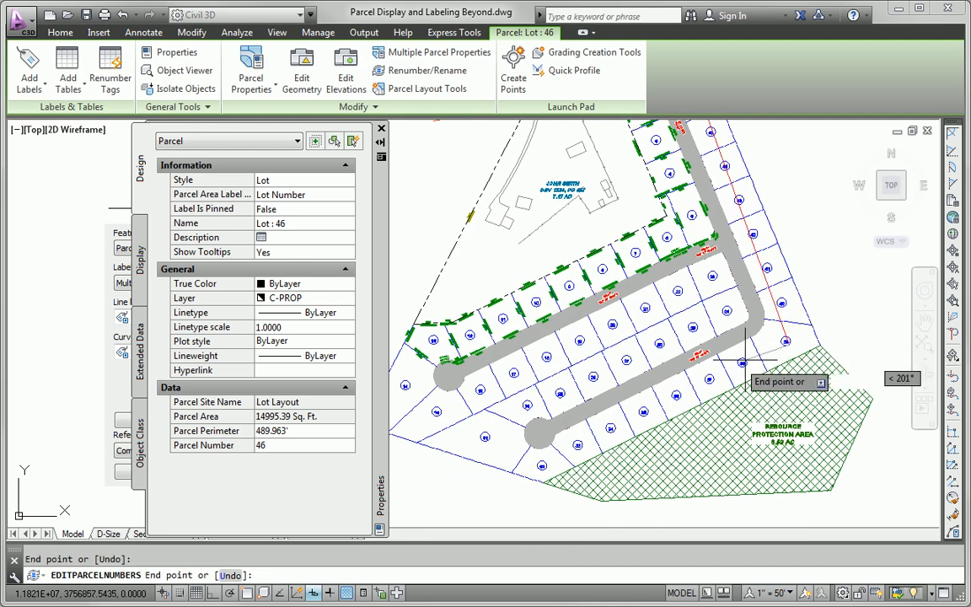
click(542, 462)
click(476, 443)
click(713, 274)
click(401, 388)
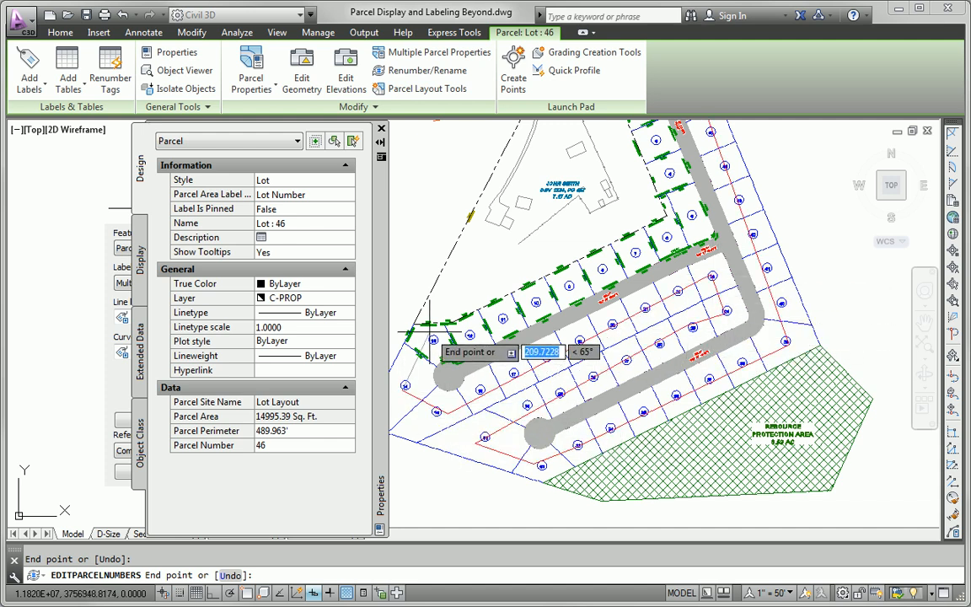
click(695, 229)
middle_drag(689, 291, 727, 523)
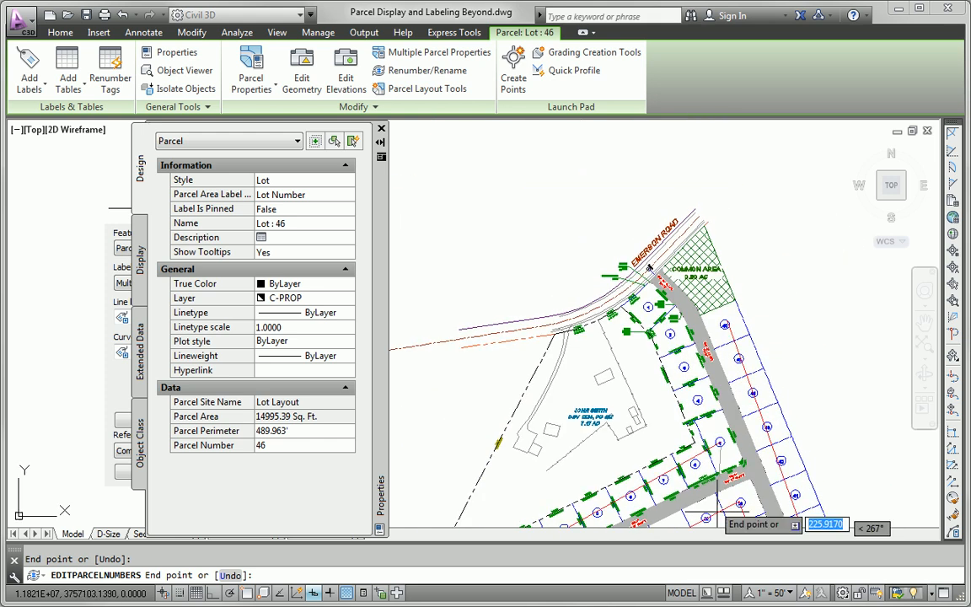
click(668, 329)
key(Return)
key(Return)
key(Escape)
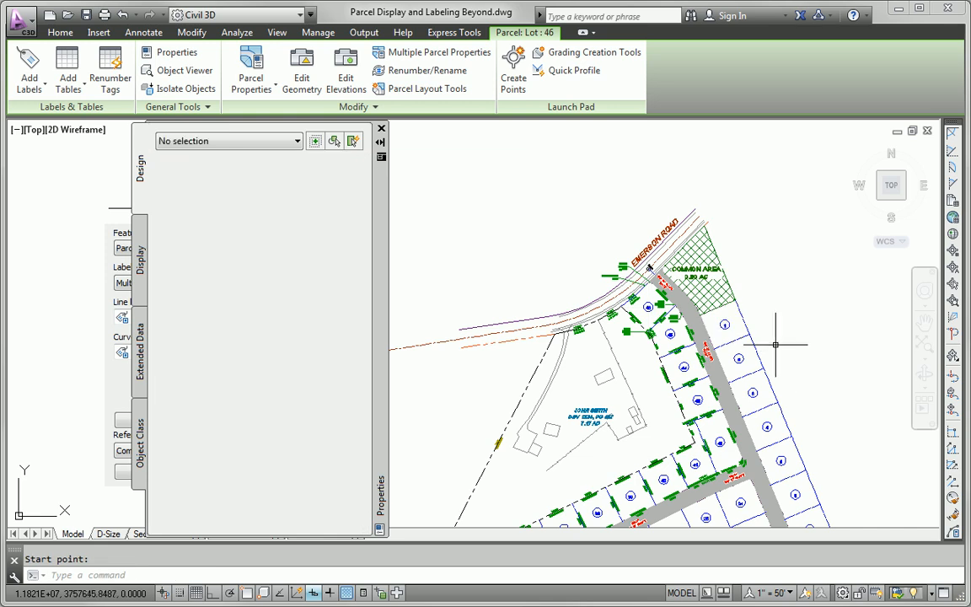
Step: Check the renumbered lots and close the Properties palette to free the drawing area
scroll(741, 324, up, 4)
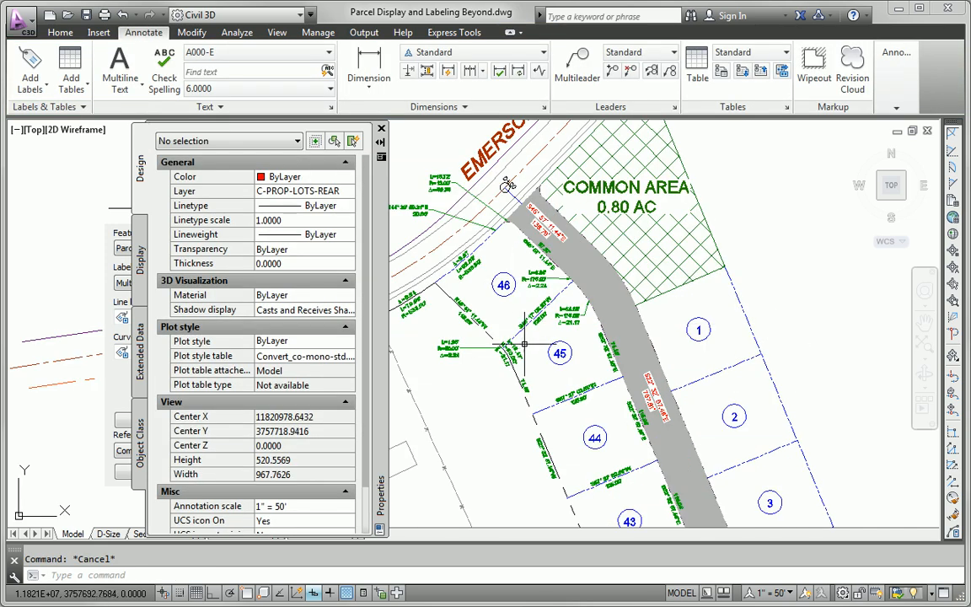
scroll(523, 344, down, 6)
mouse_move(672, 456)
middle_down()
mouse_move(666, 400)
mouse_move(709, 304)
middle_up()
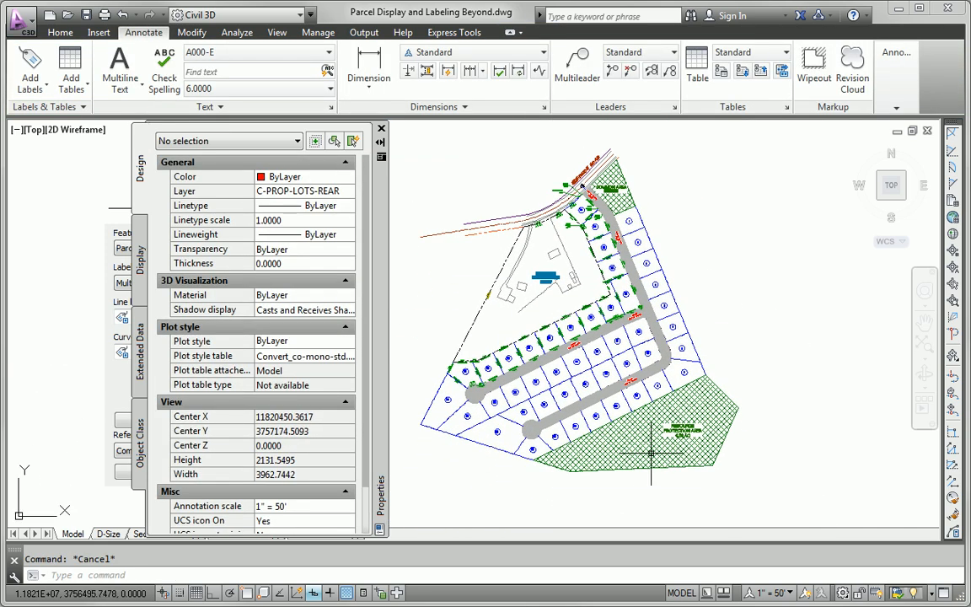
click(381, 129)
mouse_move(444, 270)
middle_down()
mouse_move(399, 249)
mouse_move(243, 289)
mouse_move(116, 304)
middle_up()
click(207, 472)
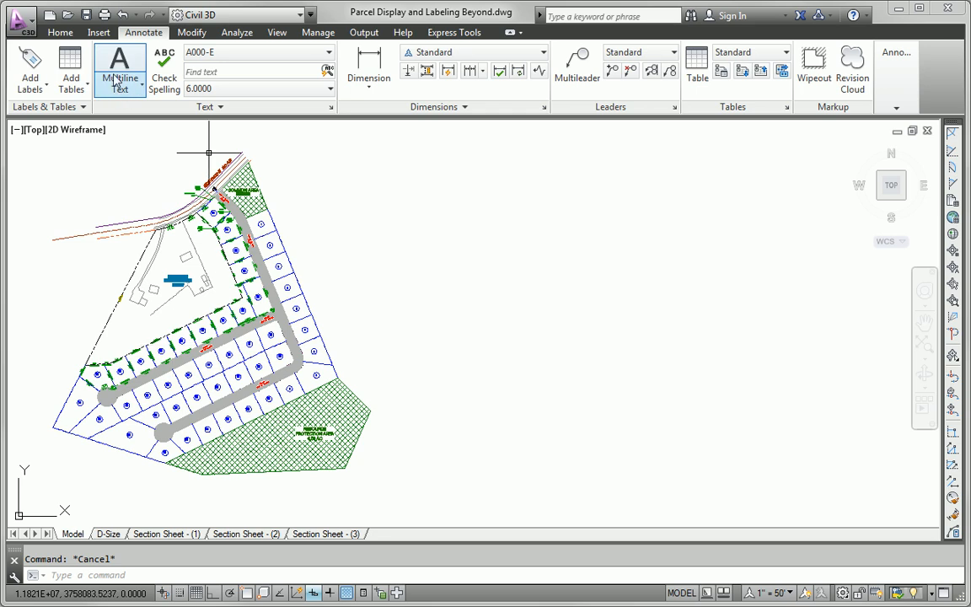
Step: Create a parcel area table in the Area Only style for all Lot Number labels and place it in open space east of the lots
click(72, 97)
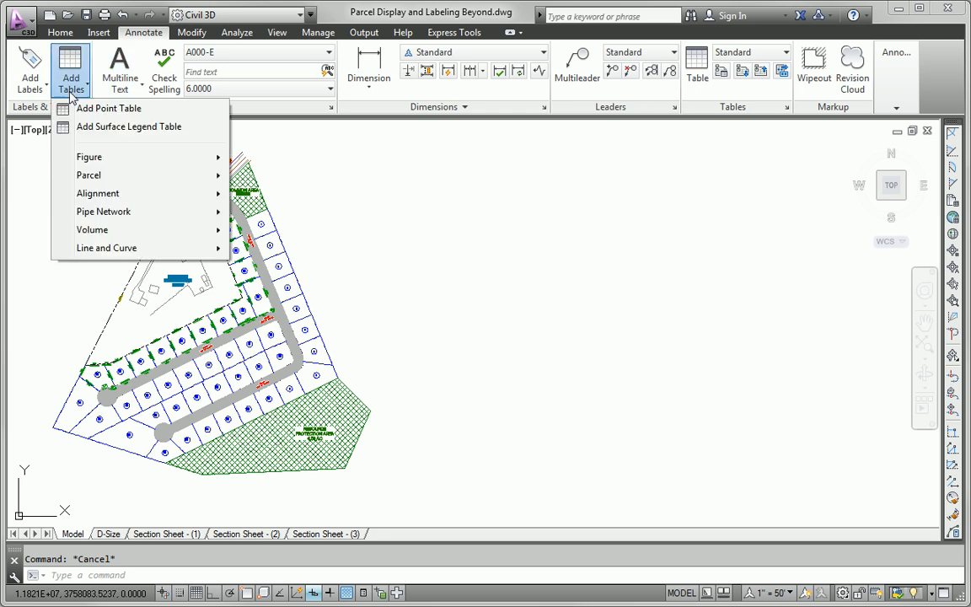
mouse_move(122, 178)
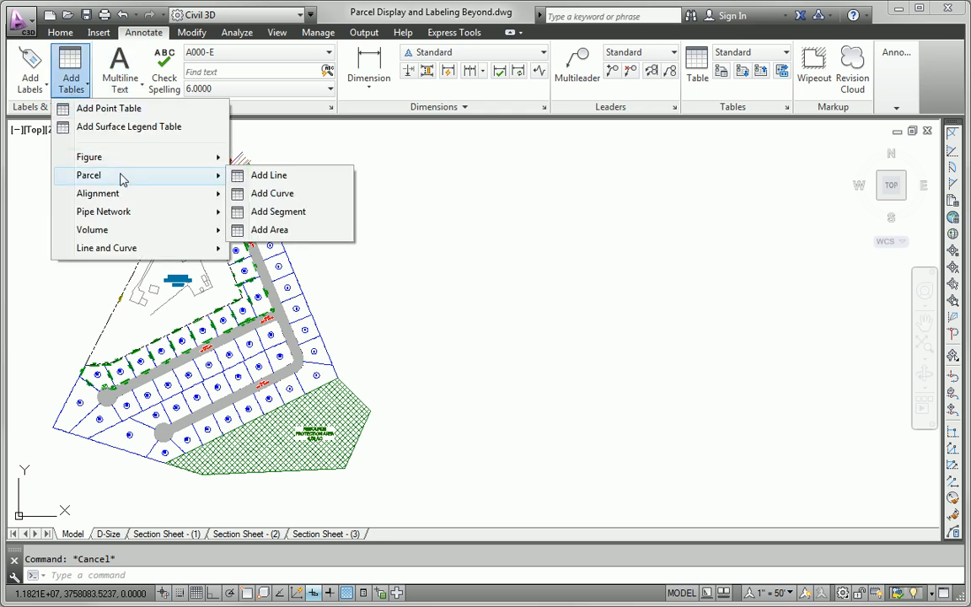
click(282, 236)
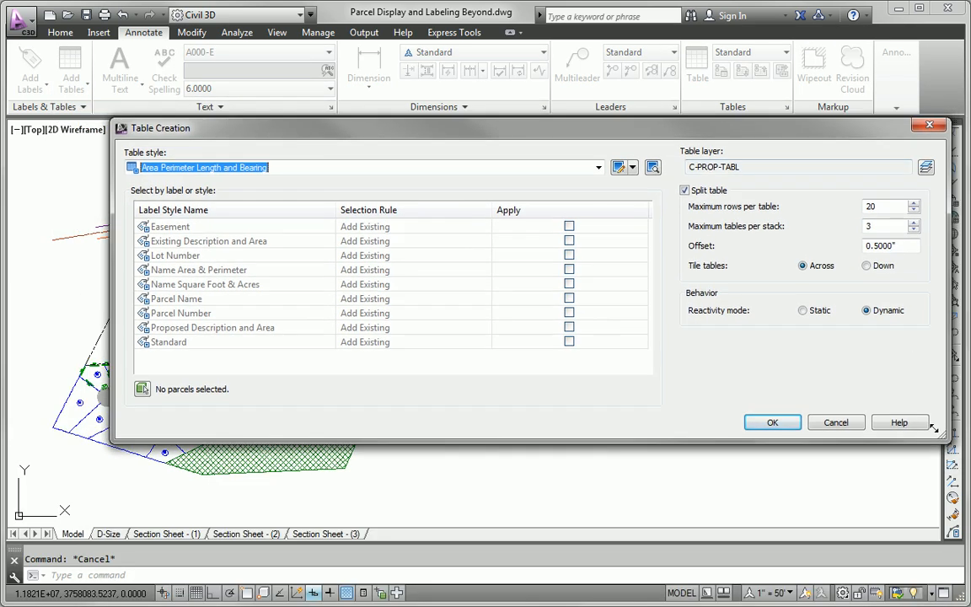
drag(942, 434, 662, 425)
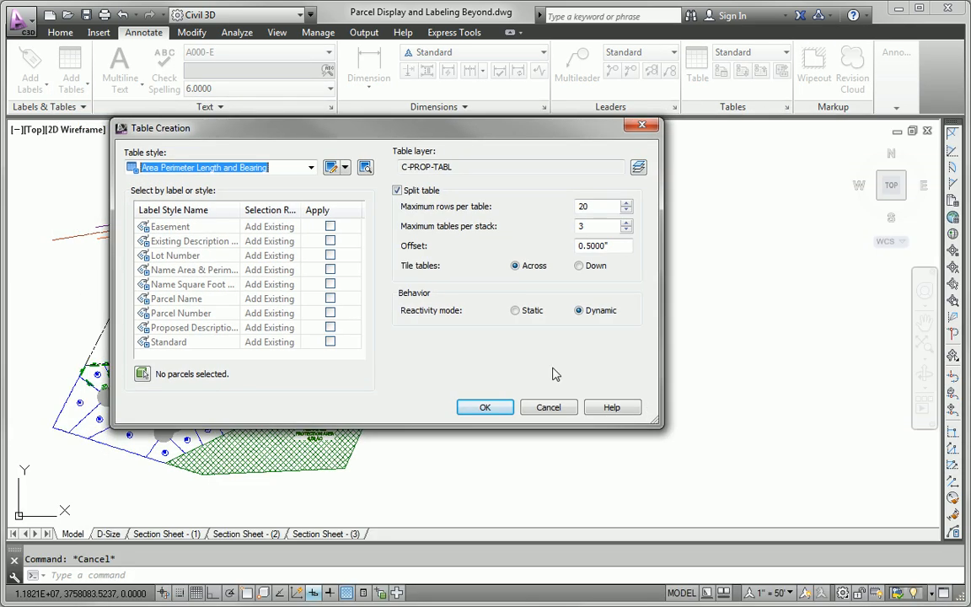
click(310, 168)
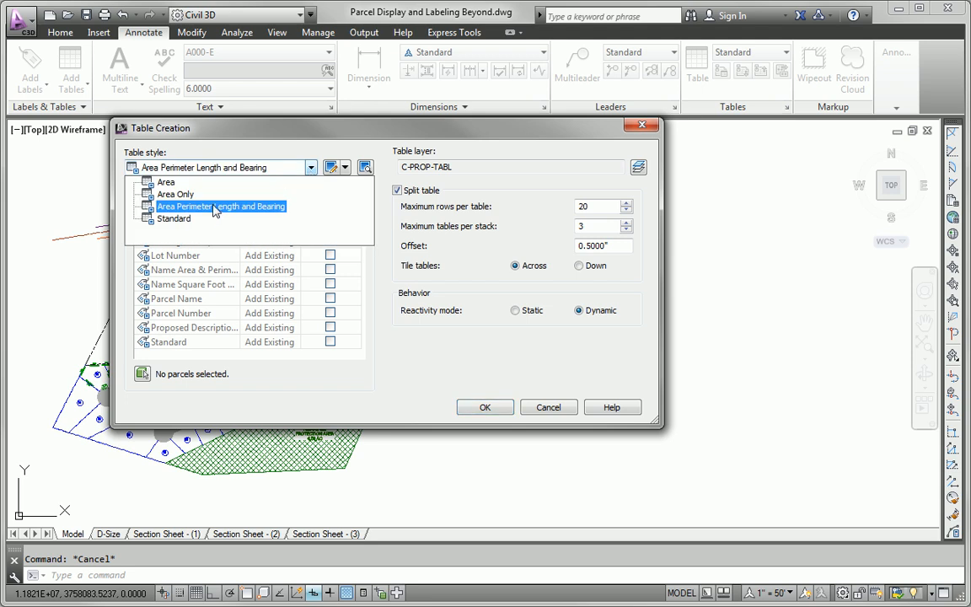
click(173, 200)
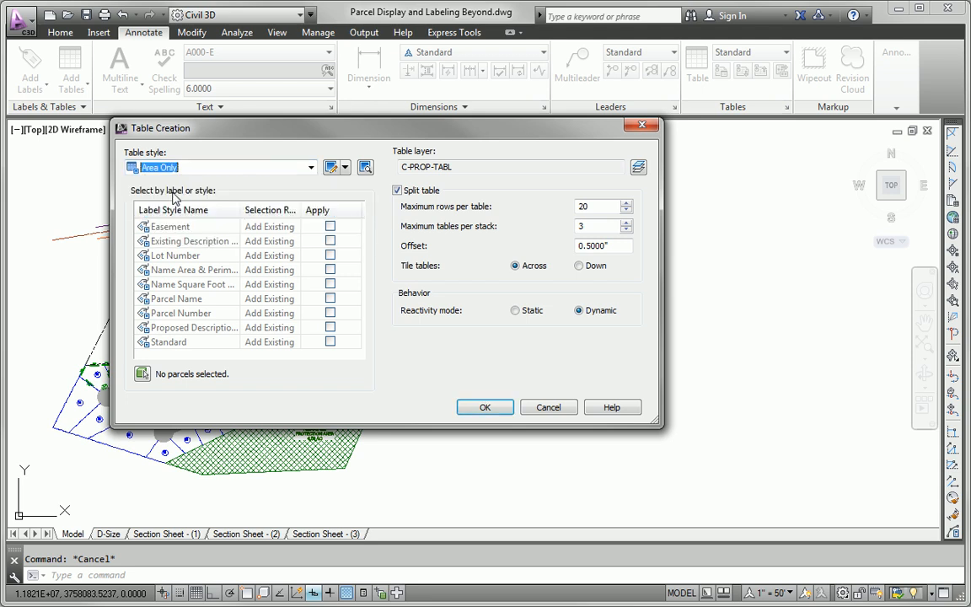
click(330, 257)
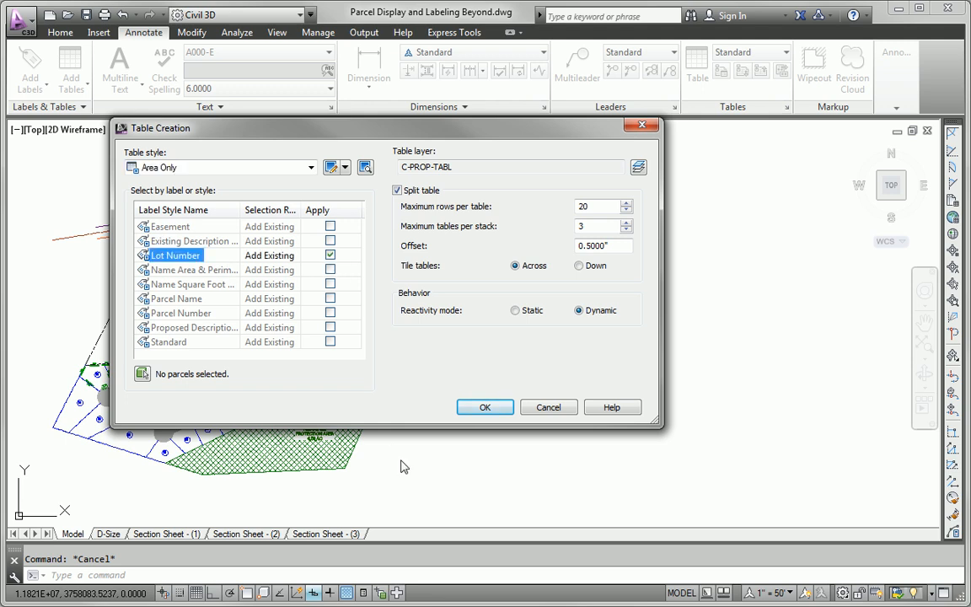
click(486, 408)
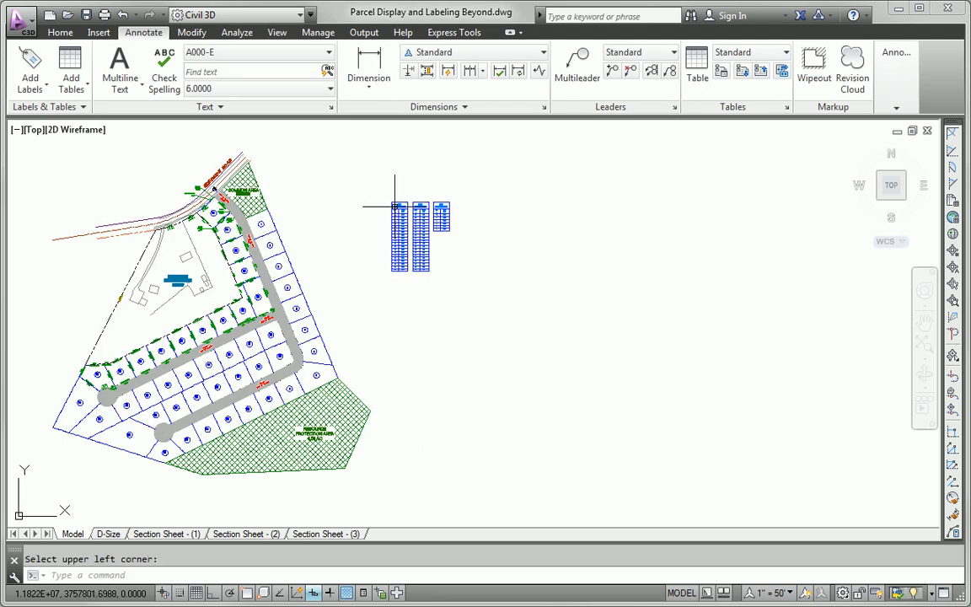
scroll(393, 211, up, 5)
scroll(327, 343, up, 4)
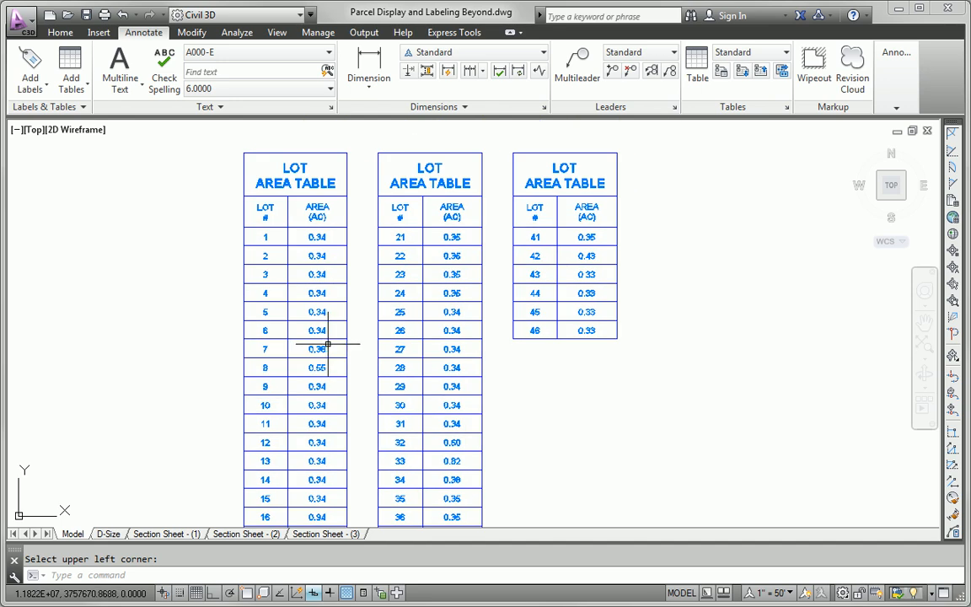
Step: Start a parcel curve table in the Length Radius & Delta style with its labels selected from the drawing
scroll(337, 335, down, 2)
scroll(418, 422, down, 1)
mouse_move(401, 423)
middle_down()
mouse_move(557, 371)
mouse_move(563, 315)
mouse_move(514, 310)
mouse_move(472, 345)
middle_up()
scroll(563, 314, down, 1)
click(91, 76)
mouse_move(106, 175)
click(329, 196)
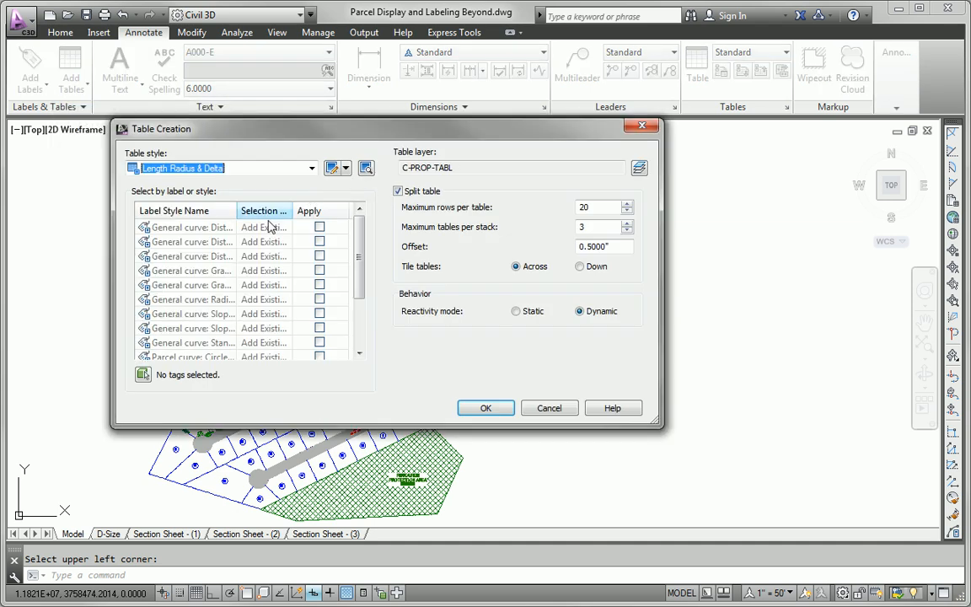
click(142, 374)
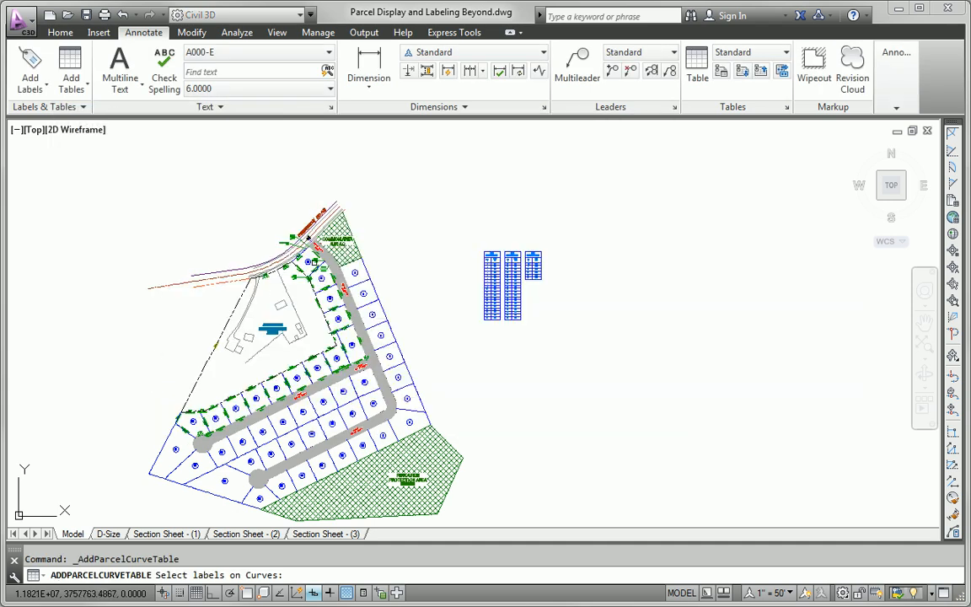
Step: Add the 6.84', 18.72', 64.65', 18.47' and 1.95' curve labels around Lots 45 and 46 to the table selection
scroll(315, 267, up, 8)
click(318, 339)
mouse_move(271, 312)
middle_down()
mouse_move(337, 410)
mouse_move(372, 432)
middle_up()
scroll(212, 279, up, 2)
click(188, 233)
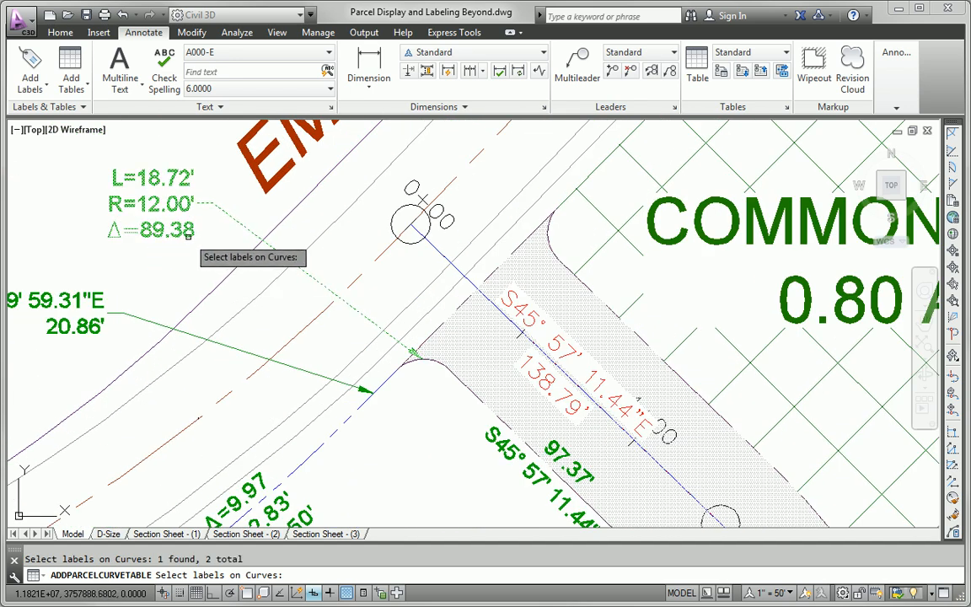
scroll(187, 233, down, 2)
middle_drag(309, 377, 287, 159)
click(499, 343)
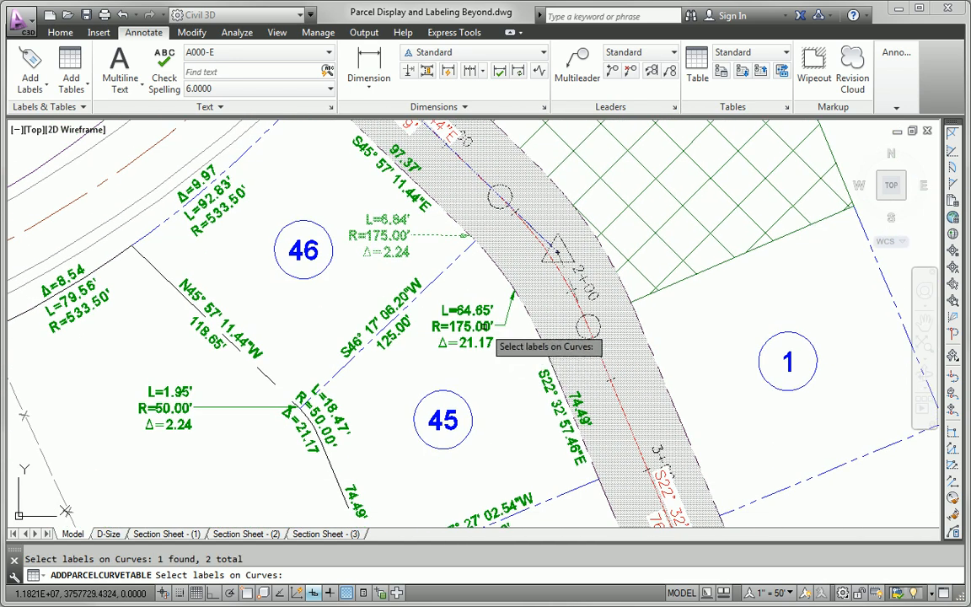
mouse_move(330, 432)
middle_down()
mouse_move(376, 316)
mouse_move(274, 191)
middle_up()
click(125, 175)
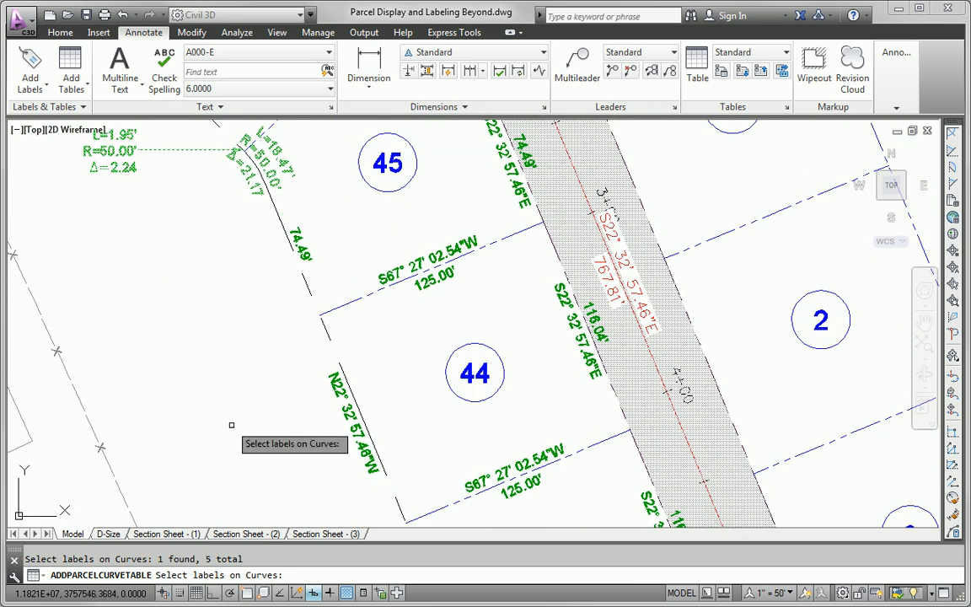
Step: Add the curve labels at Lot 42's street corner and the 15.14' curve in front of Lot 41 to the table selection
middle_drag(225, 406, 177, 276)
scroll(510, 497, down, 2)
mouse_move(530, 388)
middle_down()
mouse_move(535, 233)
mouse_move(576, 150)
middle_up()
middle_drag(613, 391, 555, 224)
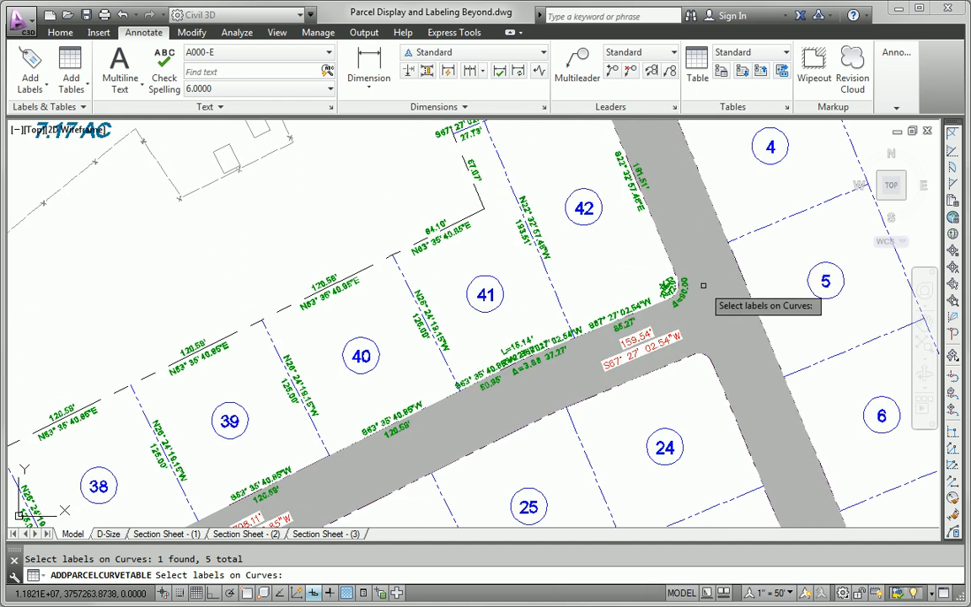
scroll(695, 279, up, 4)
click(640, 277)
middle_drag(481, 351, 756, 275)
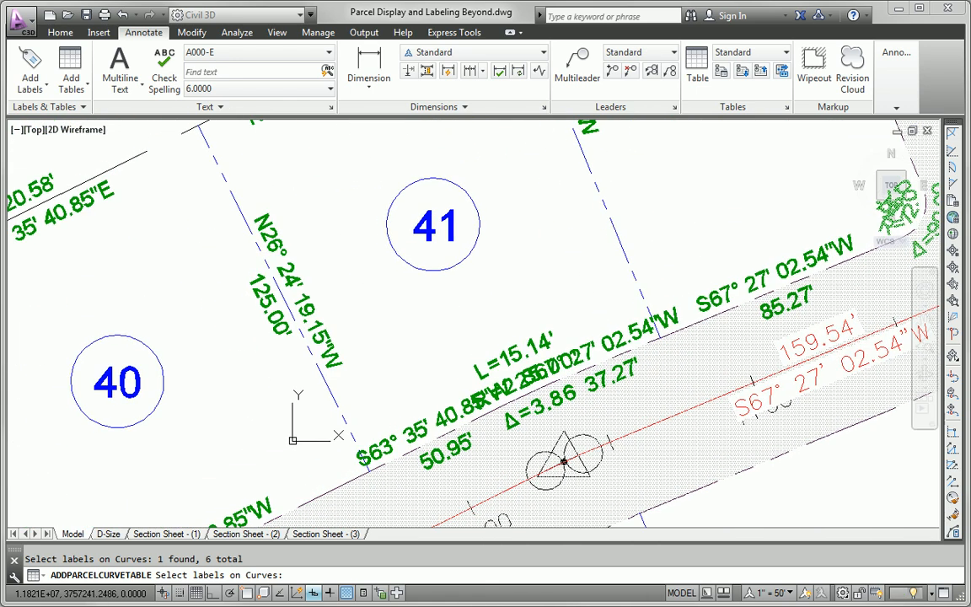
scroll(531, 410, up, 2)
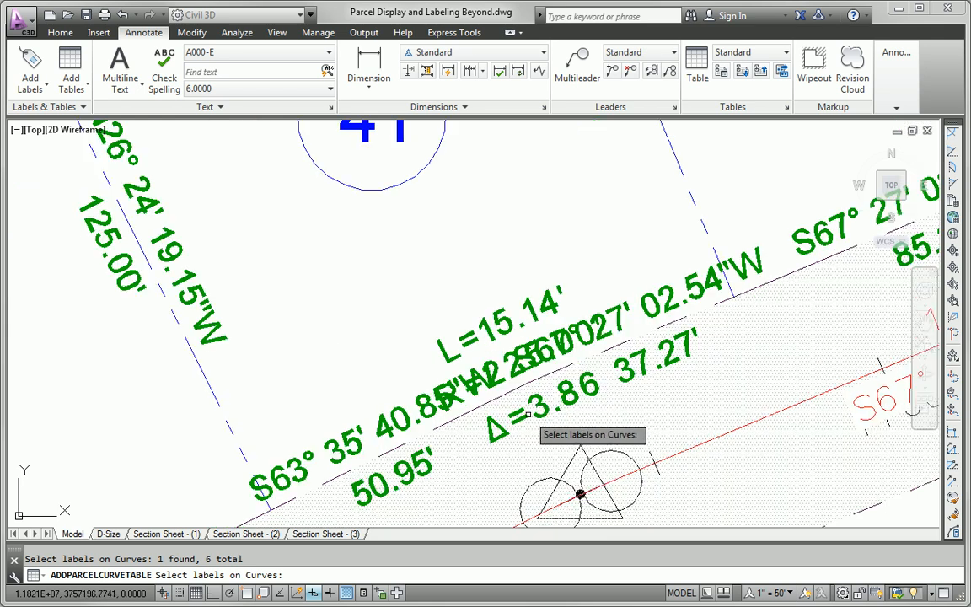
click(530, 410)
Step: Add the curve label at the cul-de-sac entrance by Lot 35 to the selection and convert all selected label styles to tag mode
scroll(530, 411, down, 3)
middle_drag(450, 421, 690, 309)
scroll(689, 308, down, 3)
middle_drag(575, 359, 729, 271)
middle_drag(424, 440, 689, 307)
middle_drag(361, 427, 425, 388)
scroll(424, 434, up, 4)
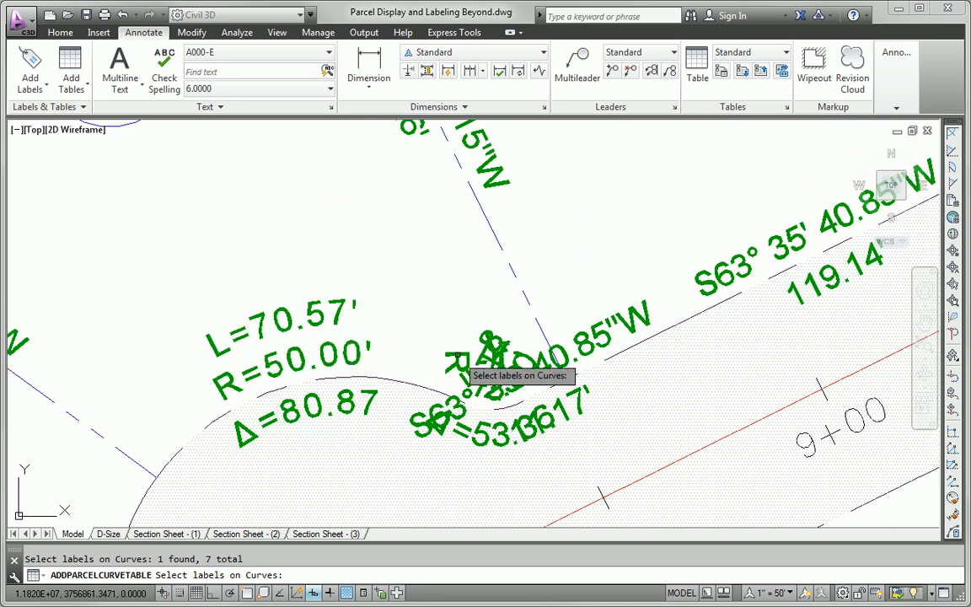
click(462, 358)
scroll(472, 379, down, 4)
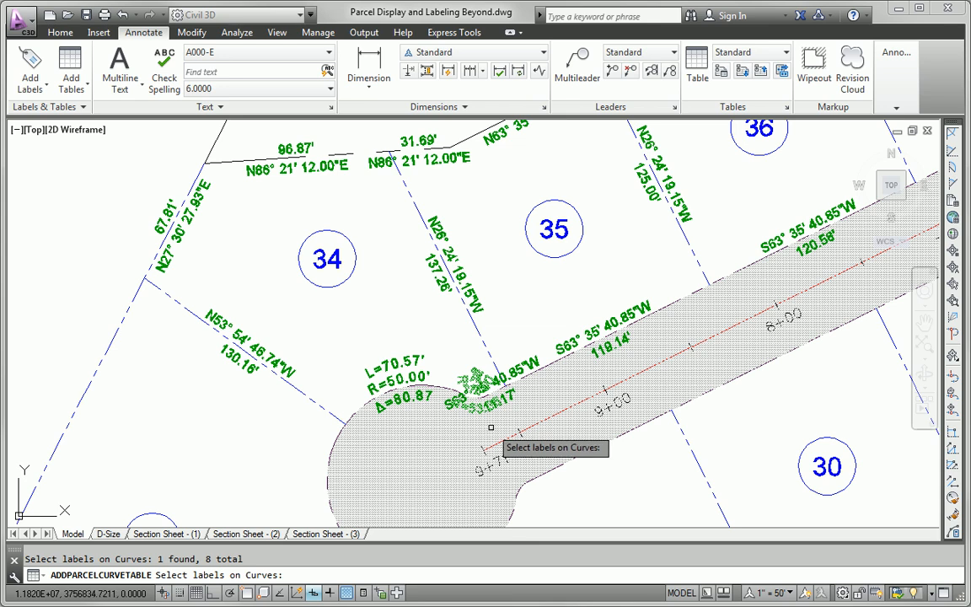
key(Return)
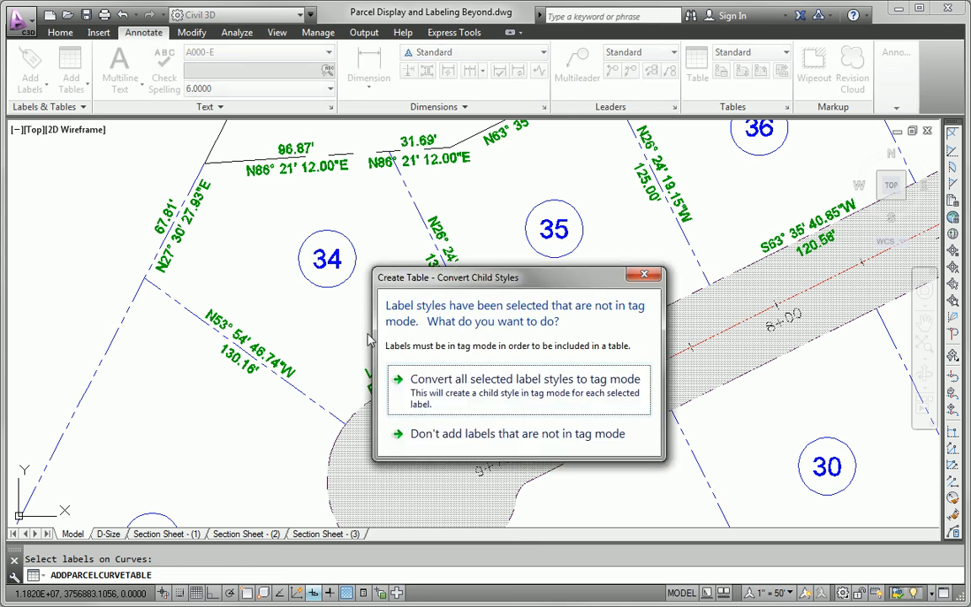
click(525, 393)
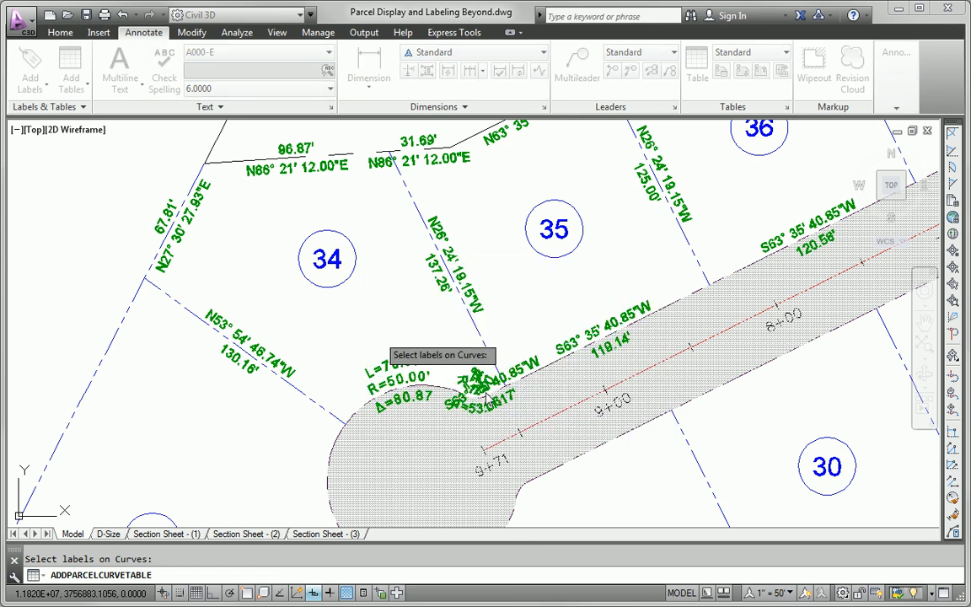
Step: Finish the curve label selection and place the curve table just below the parcel area tables
click(484, 409)
scroll(205, 333, down, 5)
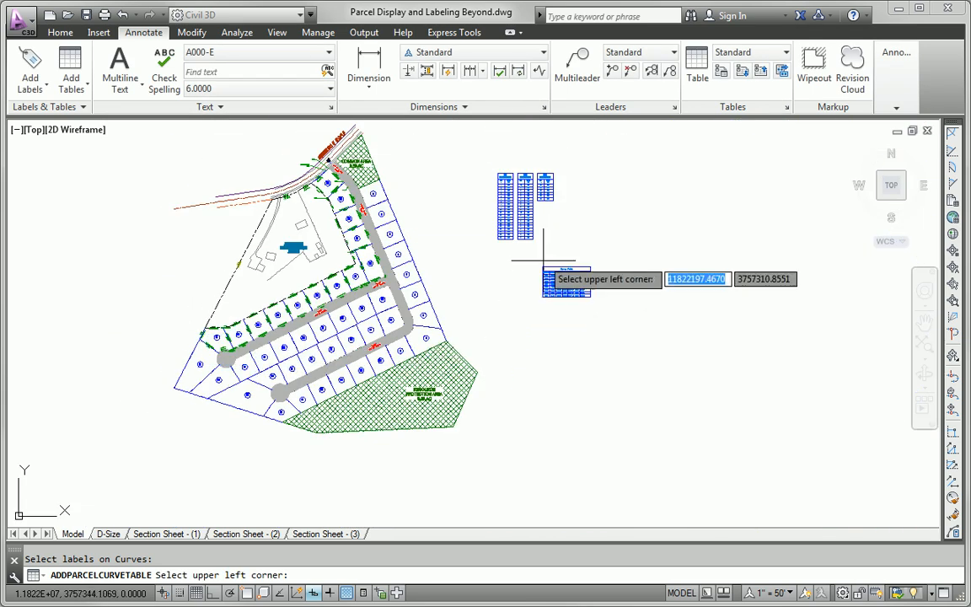
click(496, 252)
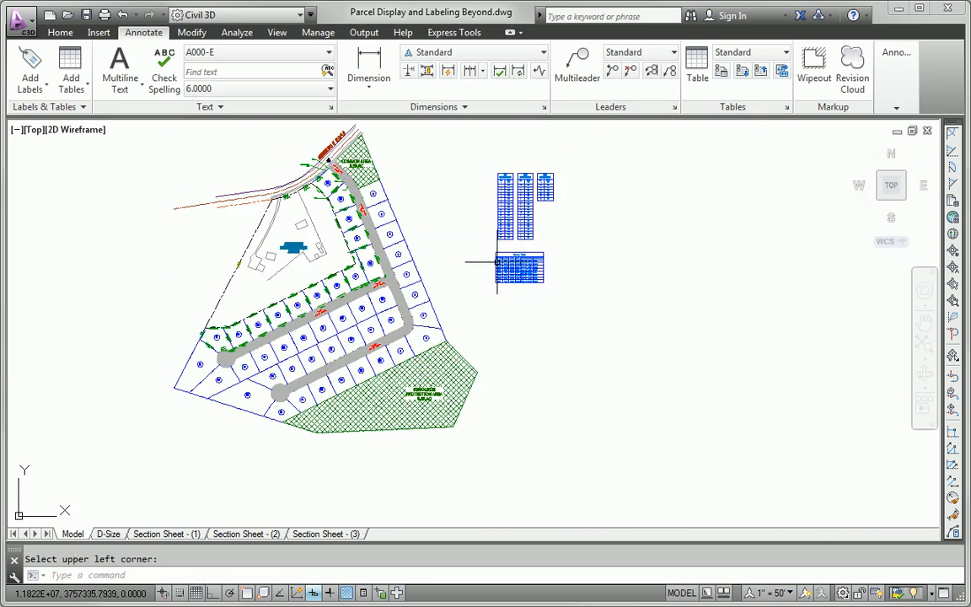
Step: Examine the rows and columns of the new curve table
scroll(504, 279, up, 10)
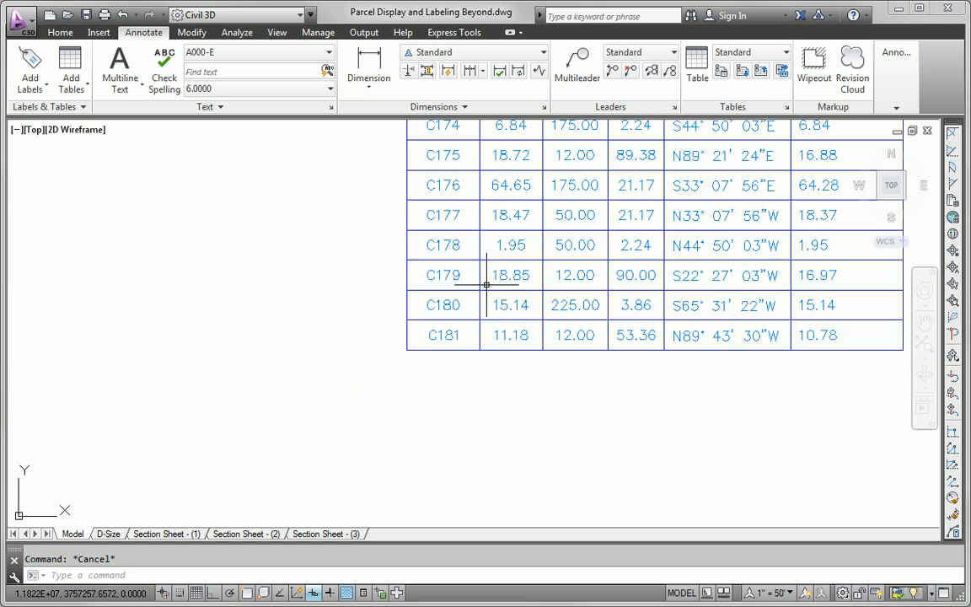
click(485, 262)
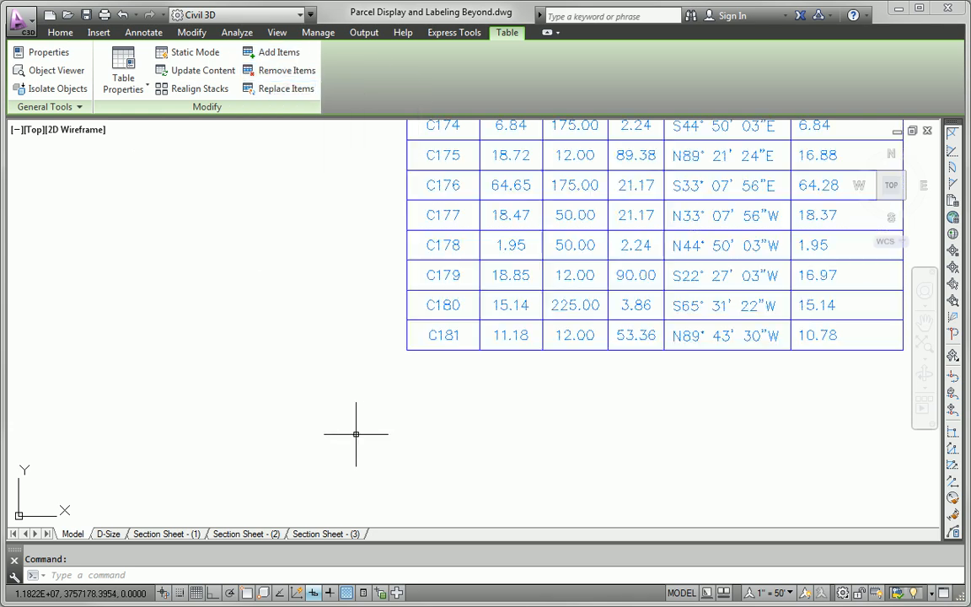
key(Escape)
scroll(357, 390, down, 4)
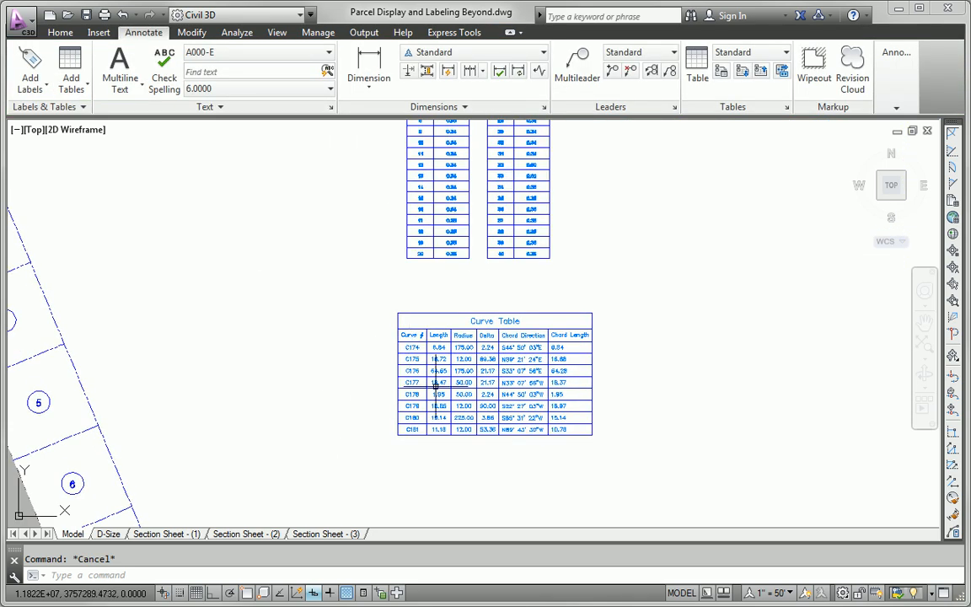
scroll(421, 380, up, 4)
scroll(425, 379, down, 8)
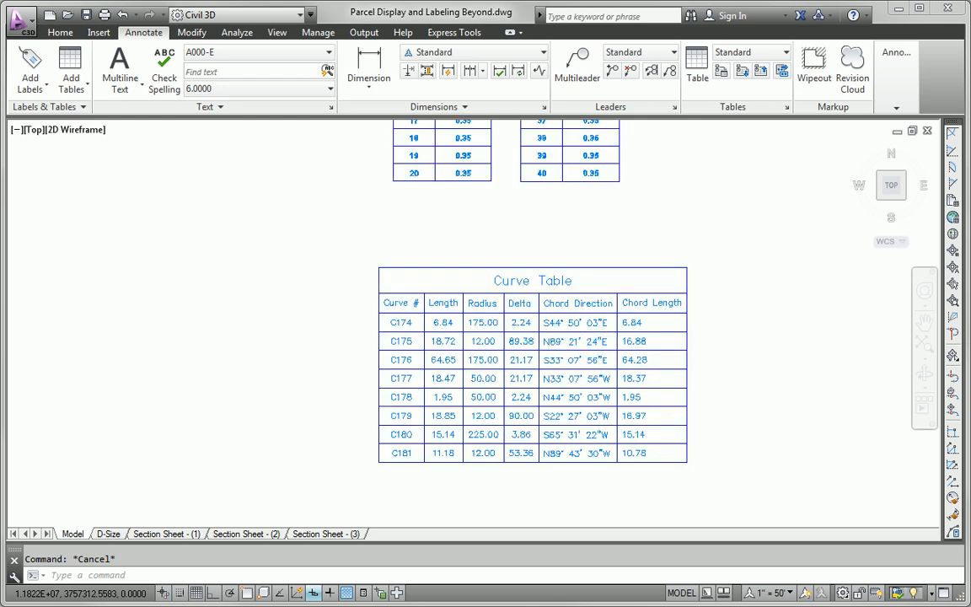
Step: Renumber the C178 curve tag at Lot 45's rear corner using the current tag numbering settings
middle_drag(344, 451, 467, 414)
mouse_move(467, 414)
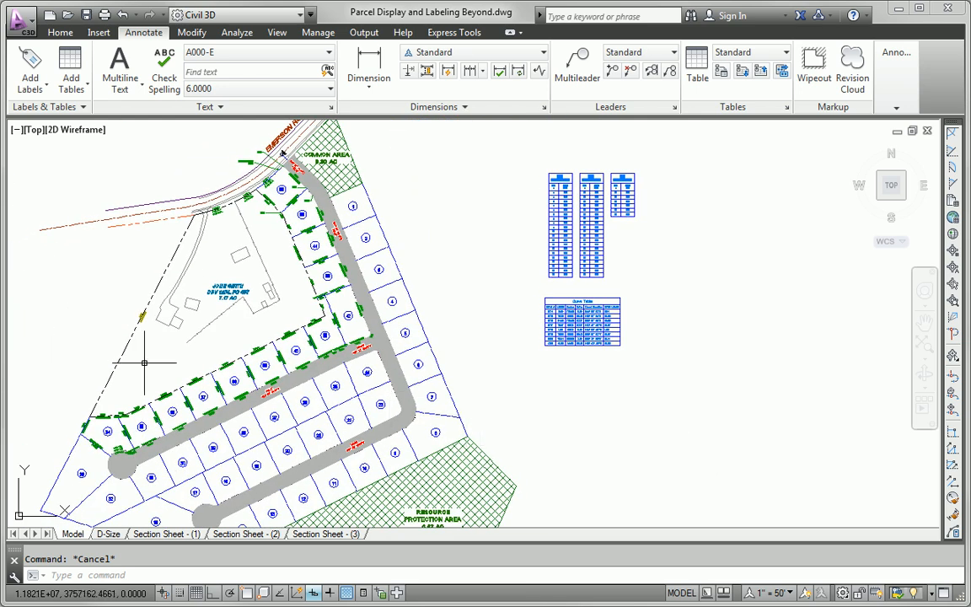
middle_drag(147, 364, 239, 410)
scroll(377, 305, up, 5)
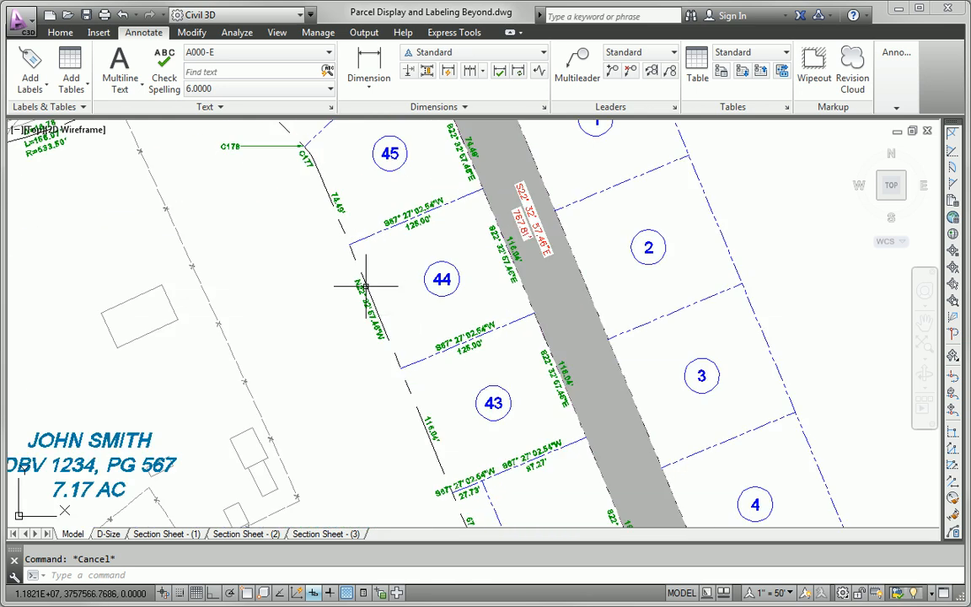
middle_drag(401, 314, 412, 487)
scroll(346, 367, up, 5)
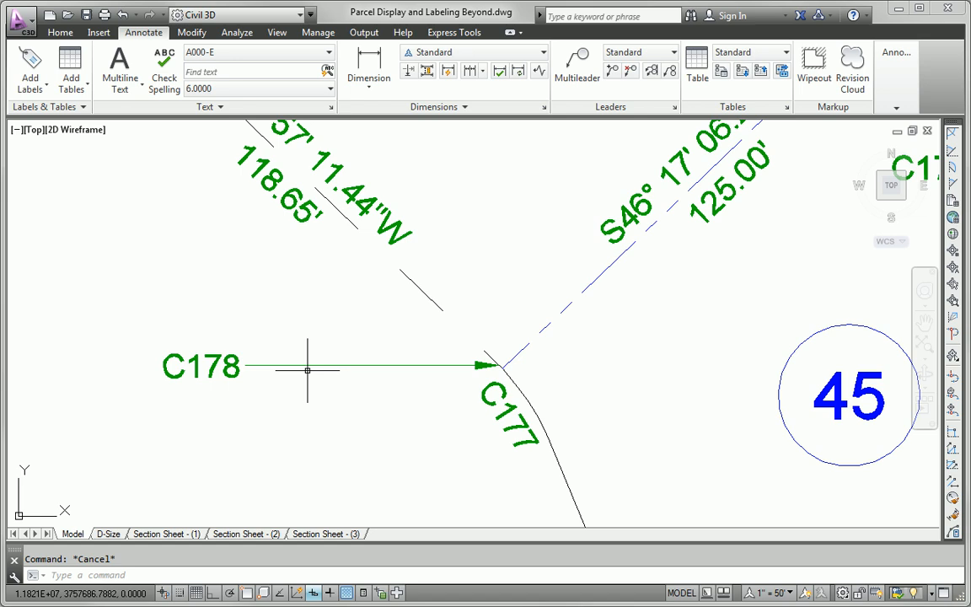
click(221, 364)
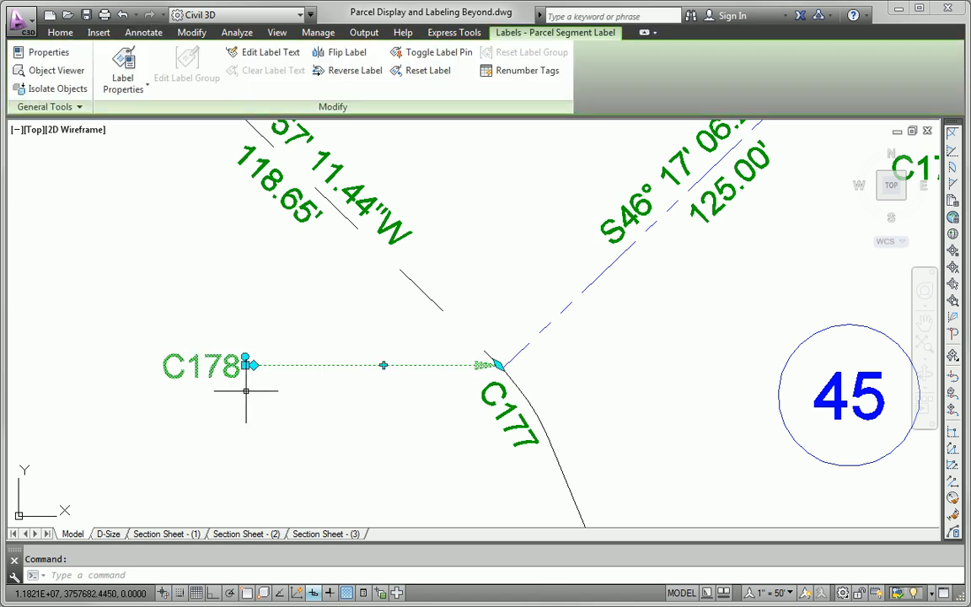
click(513, 73)
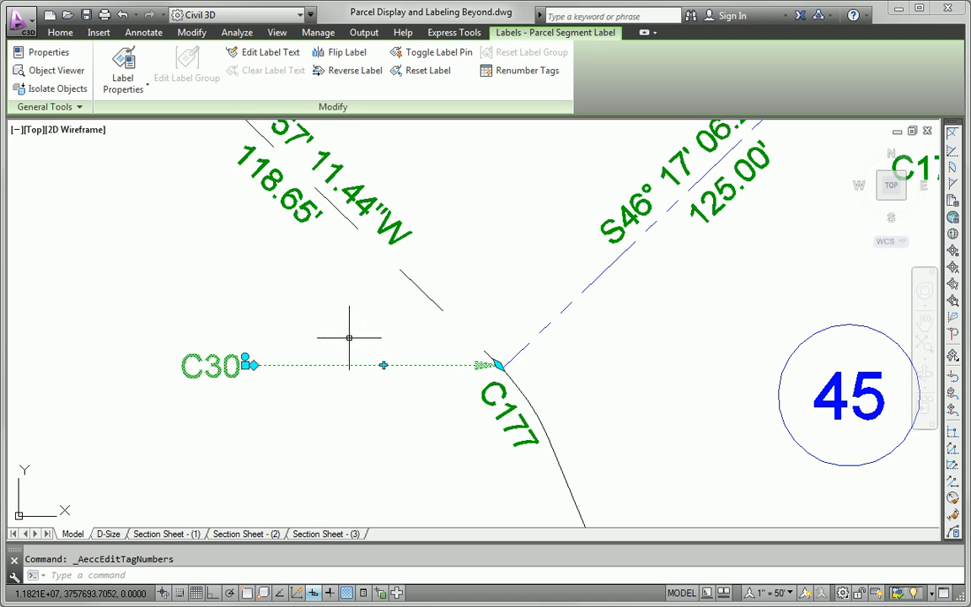
key(Escape)
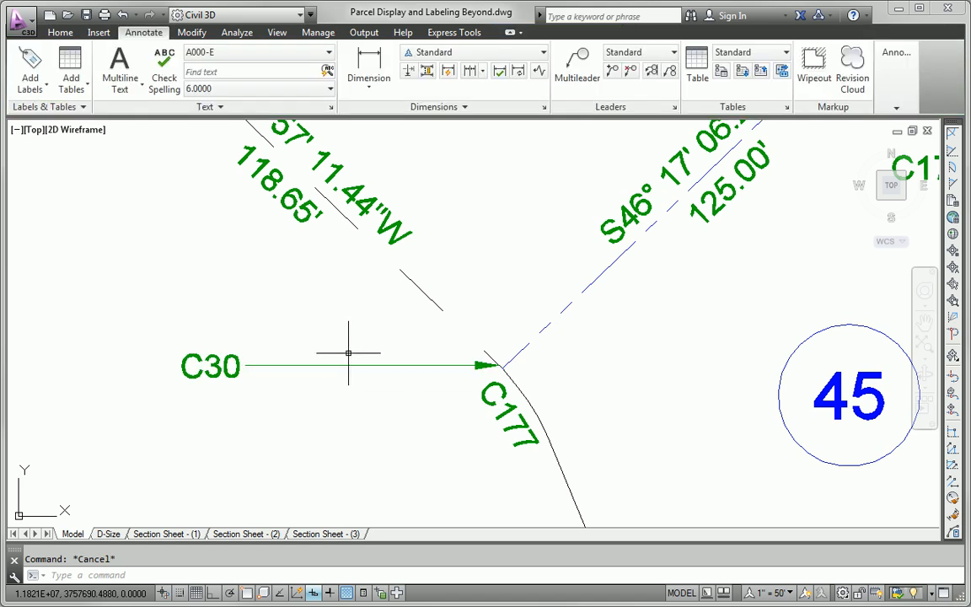
click(228, 358)
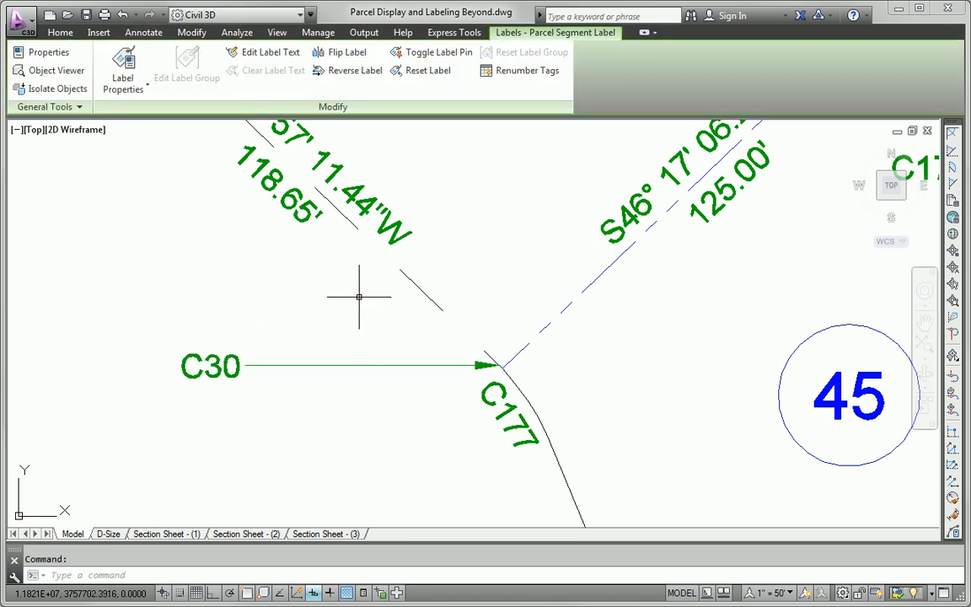
key(Escape)
scroll(358, 297, down, 6)
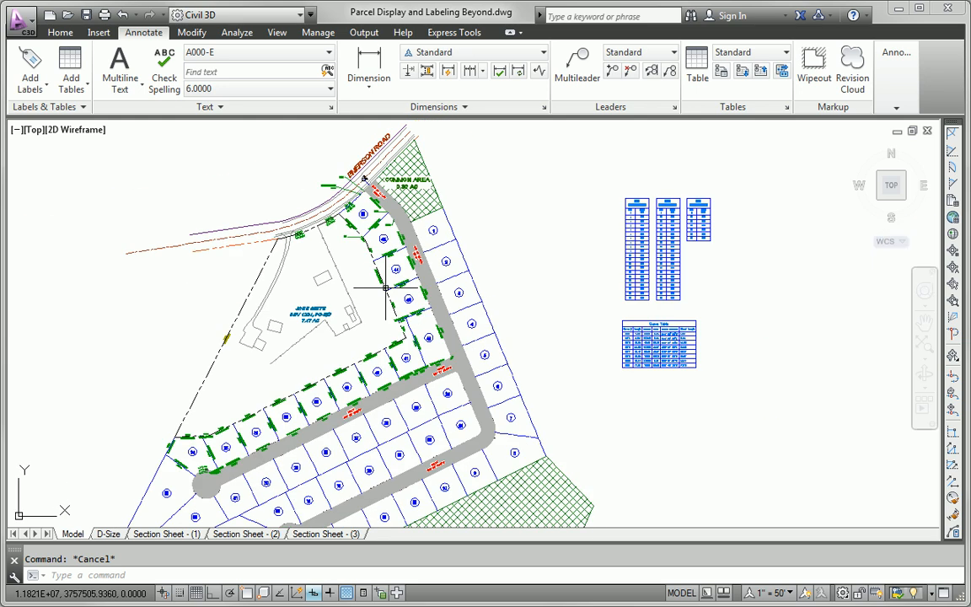
Step: In the tag renumbering settings, set the curves starting number to 1 for both table tag creation and table tag renumbering
click(385, 292)
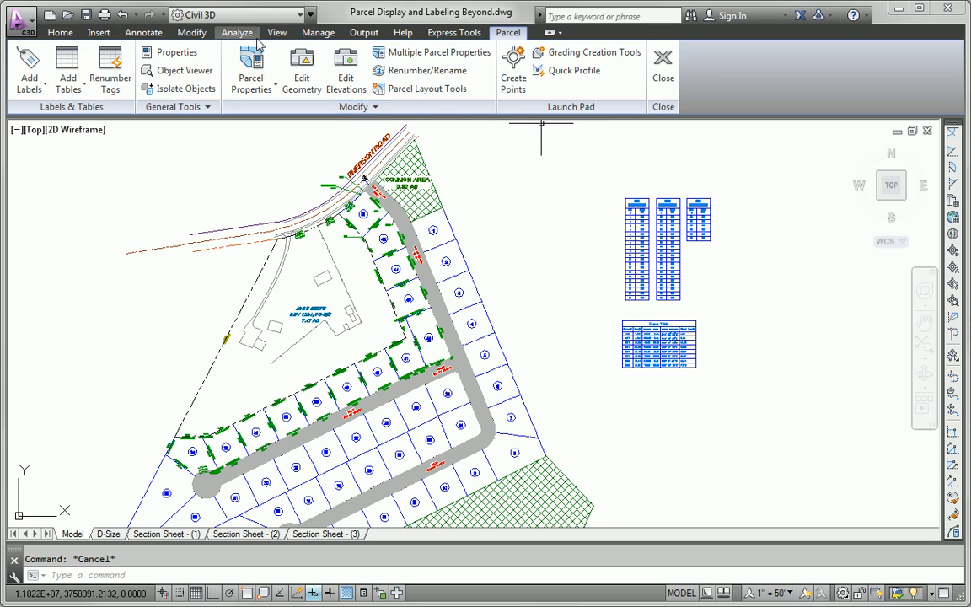
click(61, 35)
click(189, 35)
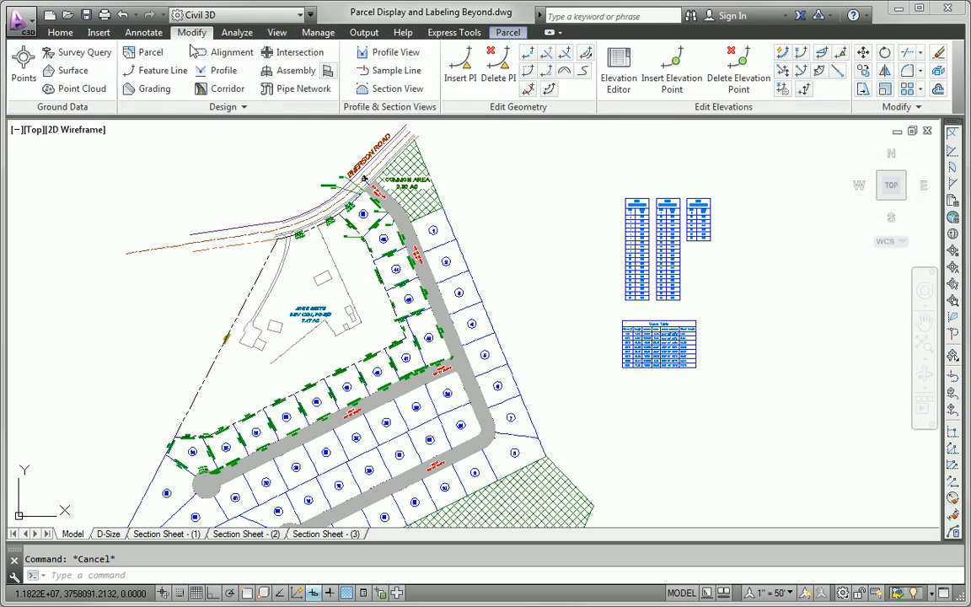
click(148, 53)
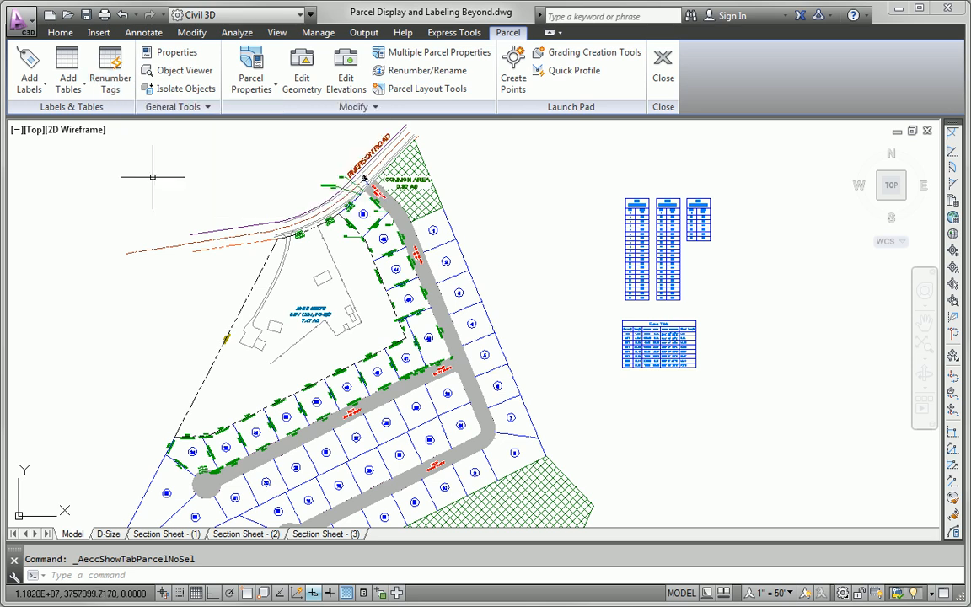
click(110, 80)
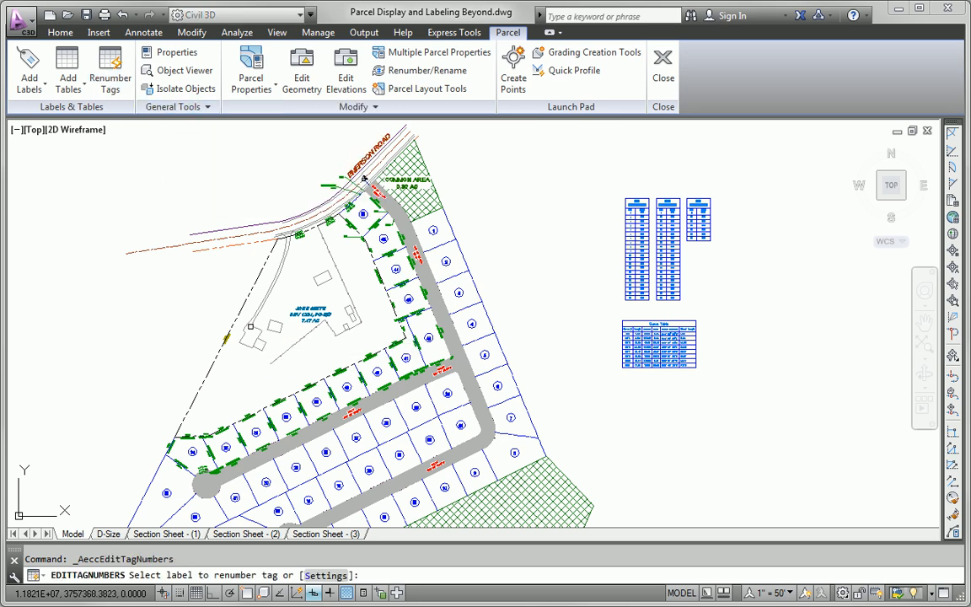
text(s)
key(Return)
click(535, 220)
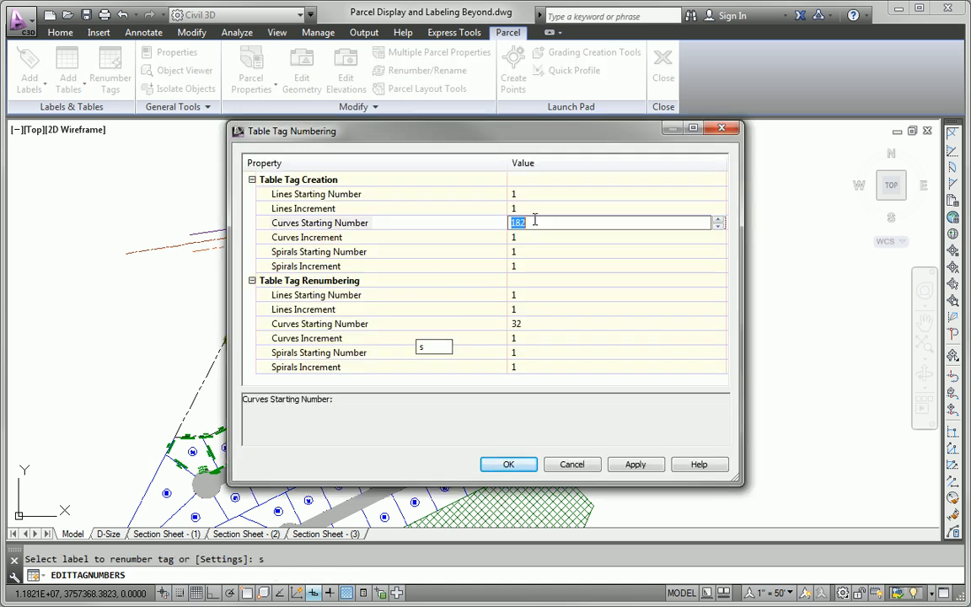
text(1)
click(538, 325)
text(1)
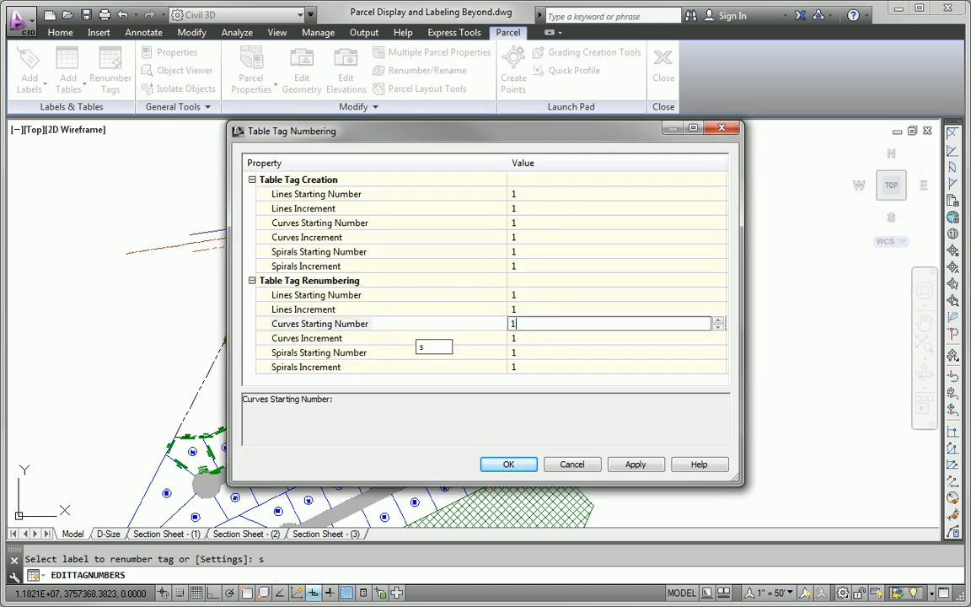
click(510, 464)
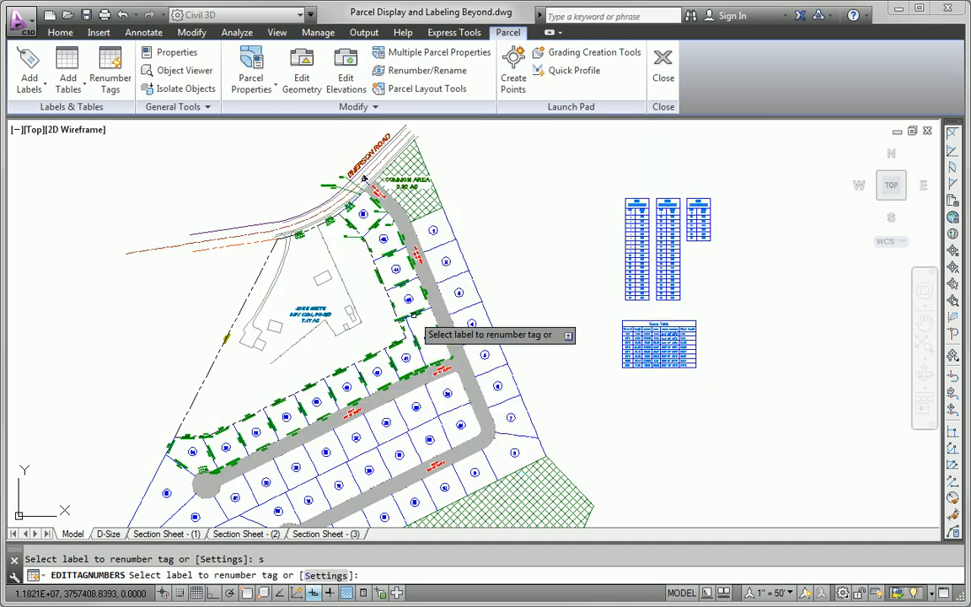
Step: Renumber the two curve tags at Lot 45's rear corner as C1 and C2, starting with the leadered tag
scroll(339, 224, up, 5)
middle_drag(339, 226, 339, 316)
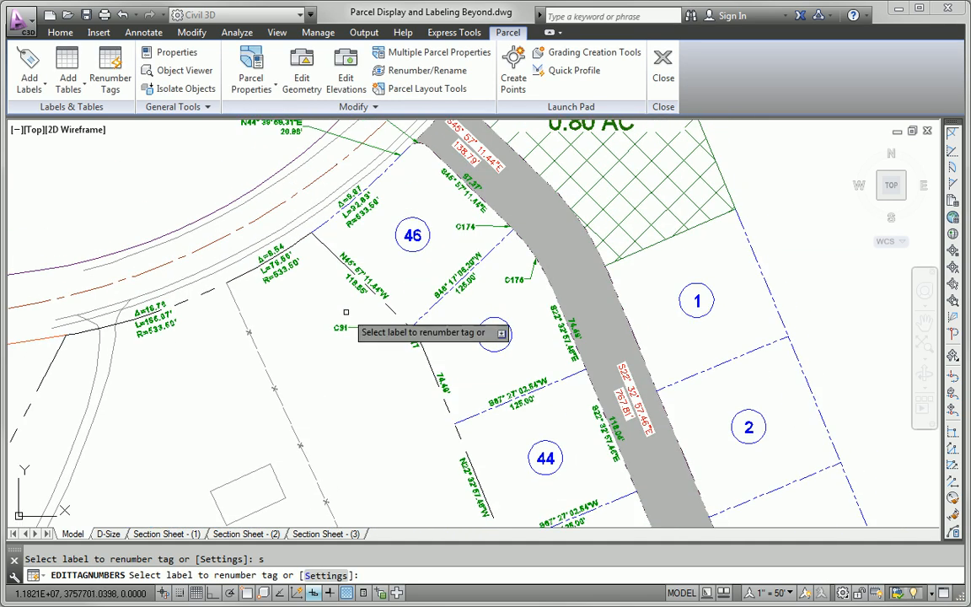
scroll(339, 321, up, 2)
click(331, 346)
scroll(335, 377, down, 4)
scroll(410, 372, up, 4)
click(389, 383)
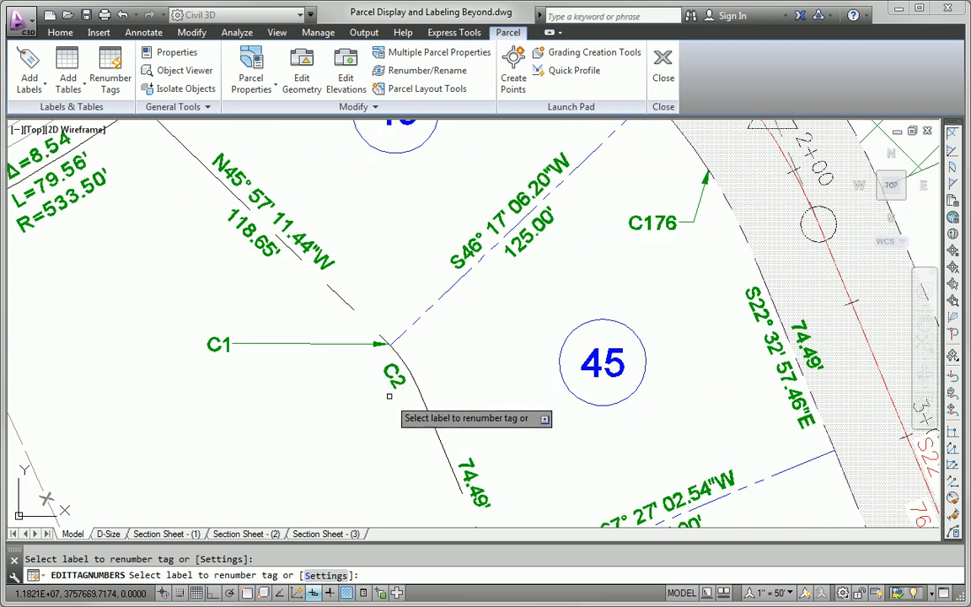
Step: Renumber the C181 curve tag at the cul-de-sac entrance by Lot 35 as C3 and end the renumbering
middle_drag(388, 385, 308, 205)
scroll(358, 301, down, 1)
scroll(390, 386, down, 2)
scroll(381, 326, up, 1)
mouse_move(381, 325)
middle_down()
mouse_move(382, 186)
mouse_move(422, 342)
mouse_move(377, 415)
mouse_move(590, 320)
mouse_move(425, 334)
mouse_move(435, 163)
middle_up()
middle_drag(506, 502, 398, 464)
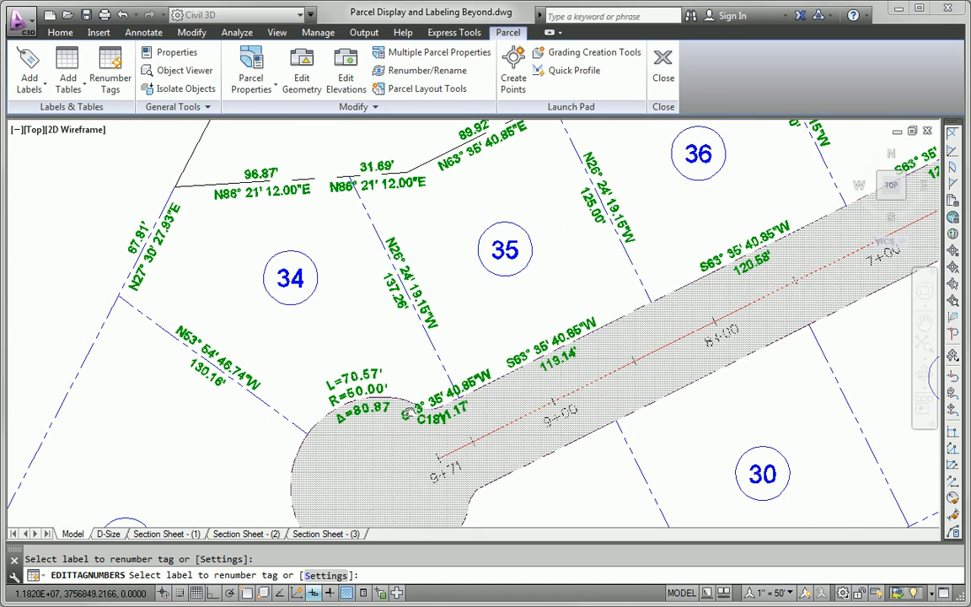
scroll(421, 428, up, 5)
click(437, 439)
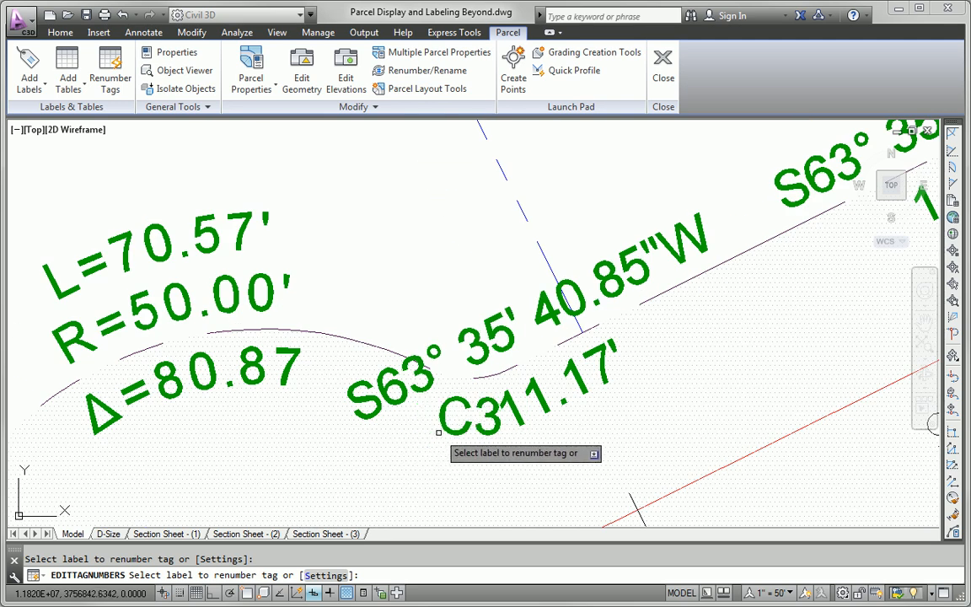
key(Escape)
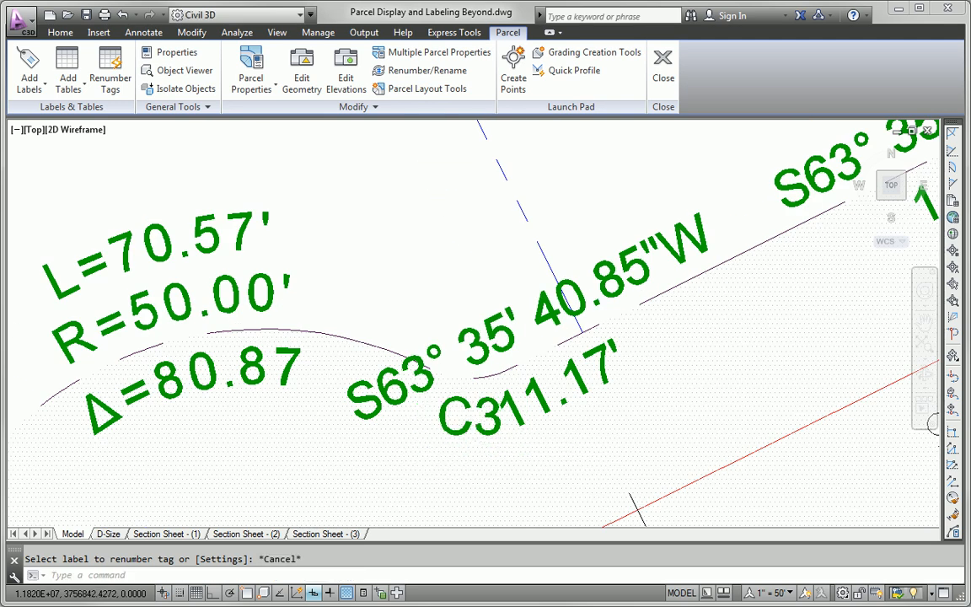
scroll(437, 439, down, 5)
scroll(434, 417, down, 7)
middle_drag(544, 421, 324, 421)
scroll(325, 422, down, 2)
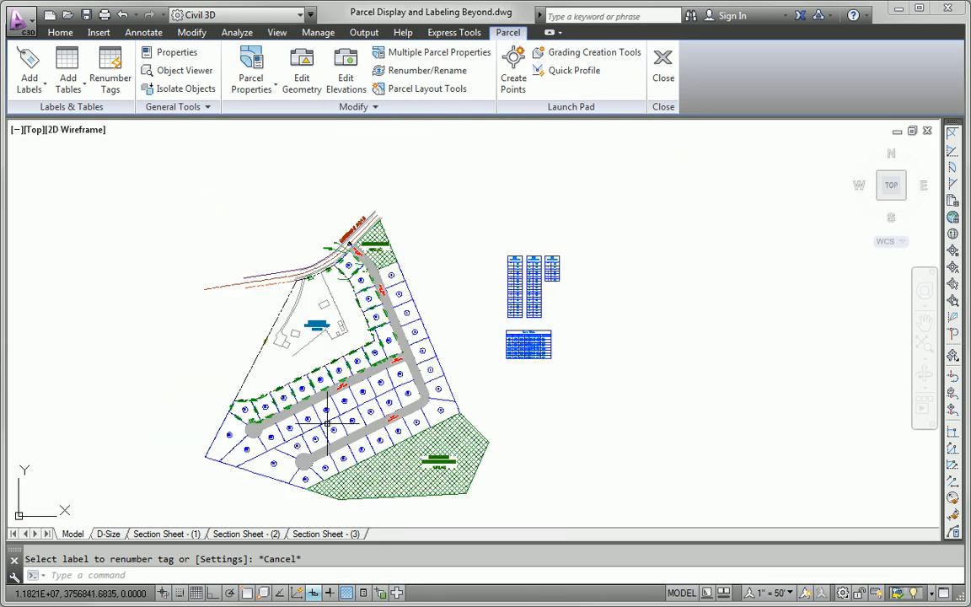